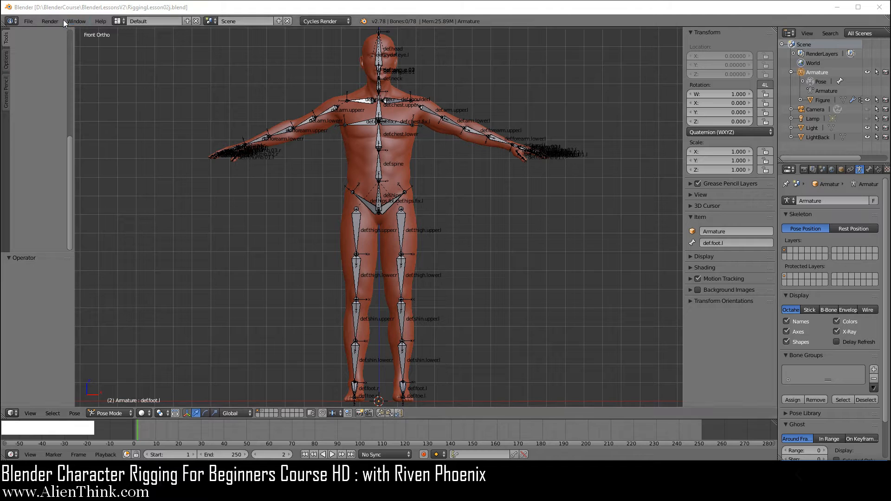
# Step: Save the scene over the existing file RiggingLesson02k.blend in the BlenderLessonsV2 folder
pyautogui.click(29, 21)
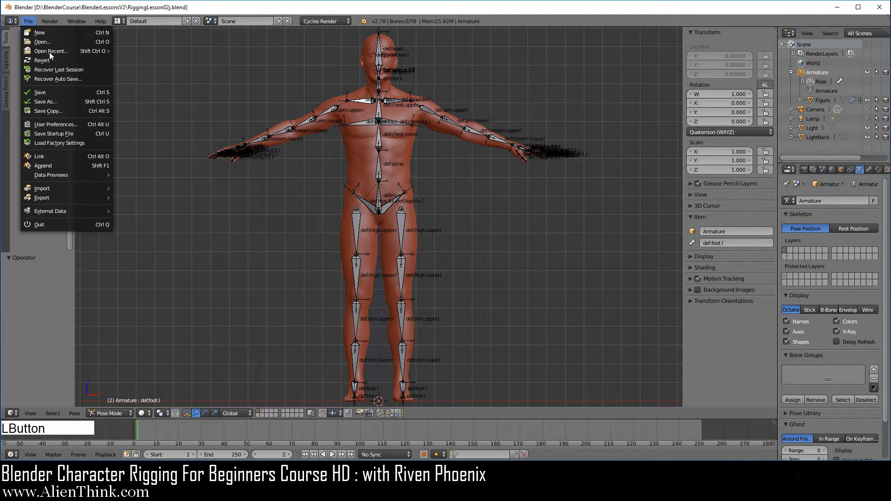
pyautogui.click(60, 99)
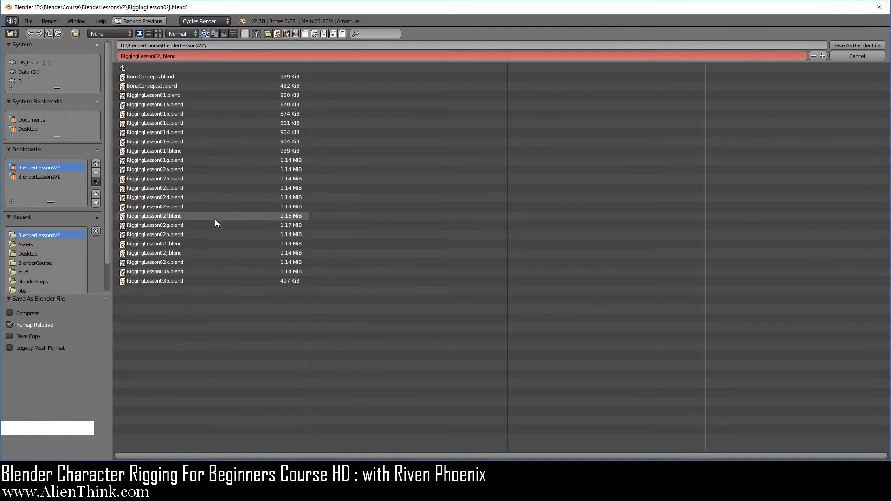
pyautogui.click(180, 263)
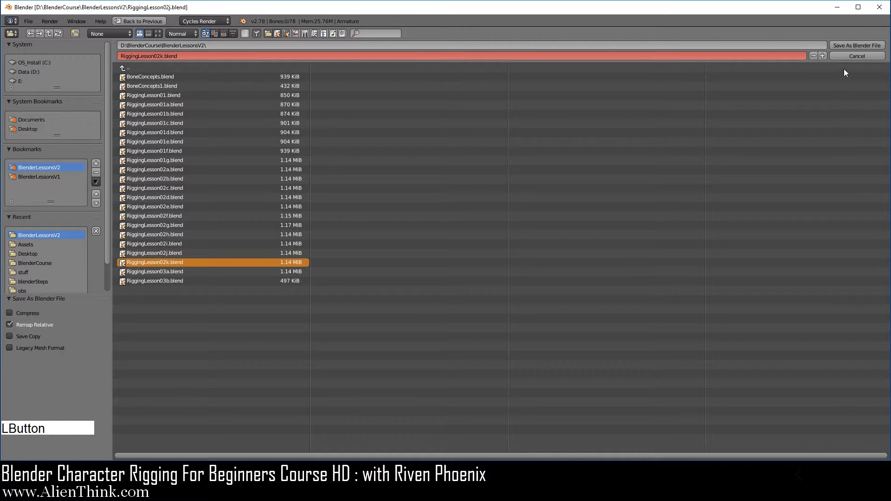
pyautogui.click(851, 45)
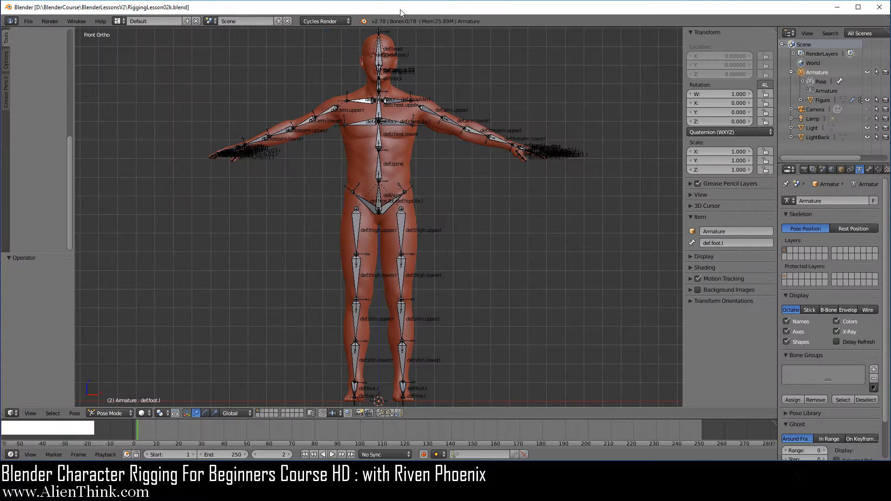
# Step: Select the Armature and keep it in Pose Mode, with the character's head and neck framed
pyautogui.scroll(4, 414, 142)
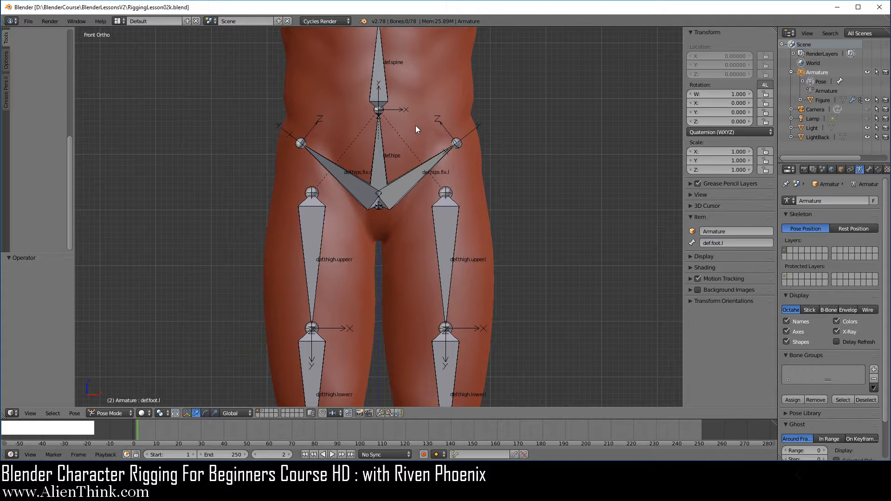
pyautogui.keyDown('shift'); pyautogui.moveTo(413, 67); pyautogui.dragTo(400, 288, button='middle'); pyautogui.keyUp('shift')
pyautogui.keyDown('shift'); pyautogui.moveTo(399, 93); pyautogui.dragTo(422, 266, button='middle'); pyautogui.keyUp('shift')
pyautogui.scroll(3, 430, 243)
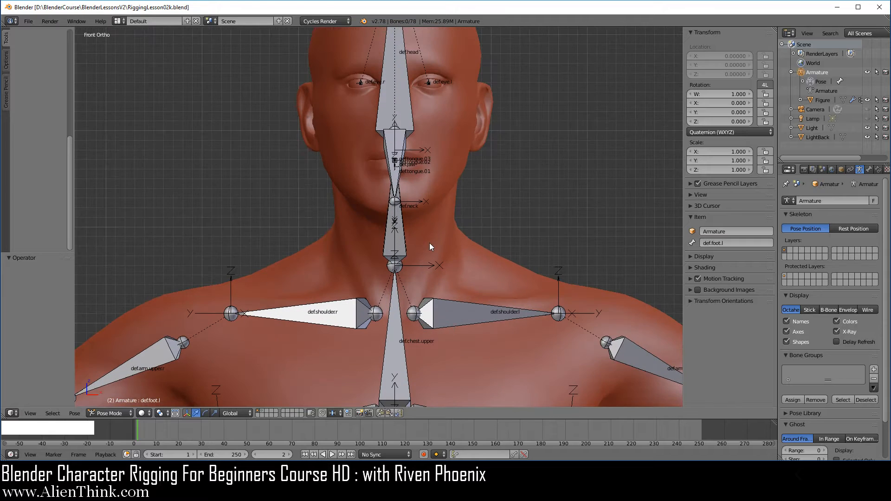
pyautogui.keyDown('shift'); pyautogui.moveTo(438, 201); pyautogui.dragTo(430, 230, button='middle'); pyautogui.keyUp('shift')
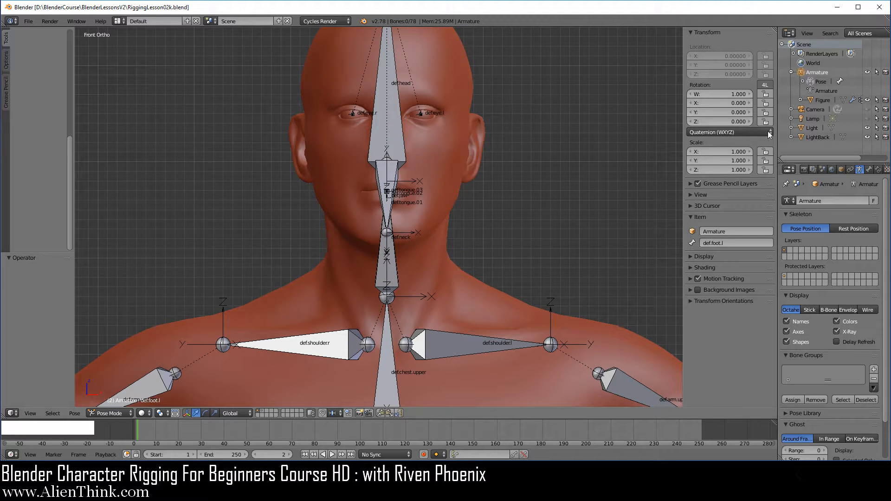
pyautogui.click(816, 73)
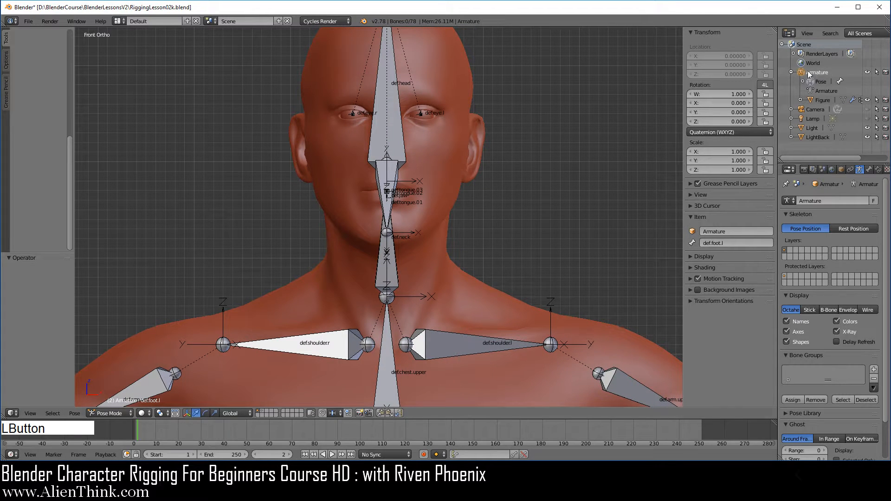
pyautogui.click(118, 415)
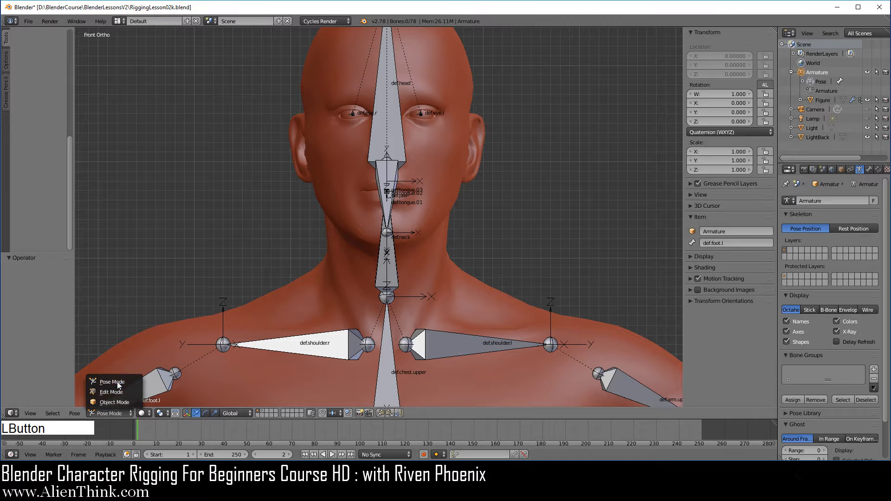
pyautogui.click(117, 379)
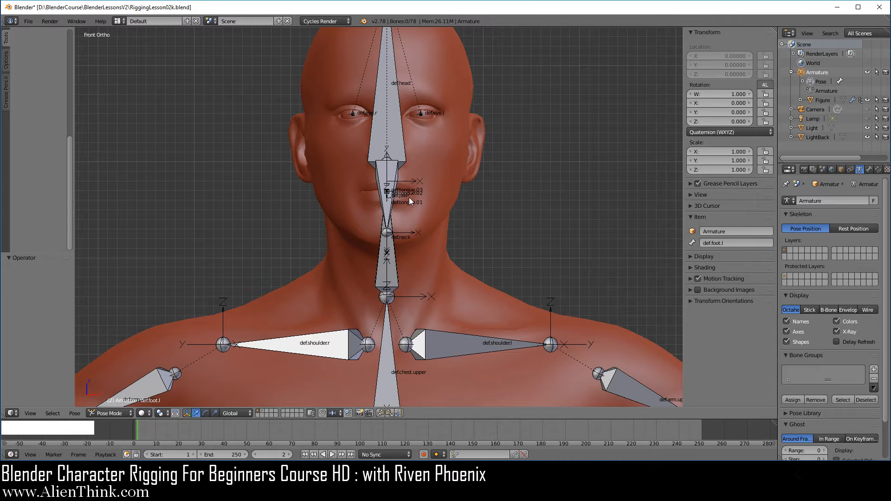
# Step: Select the Figure mesh and switch it to Weight Paint mode
pyautogui.rightClick(436, 169)
pyautogui.click(137, 413)
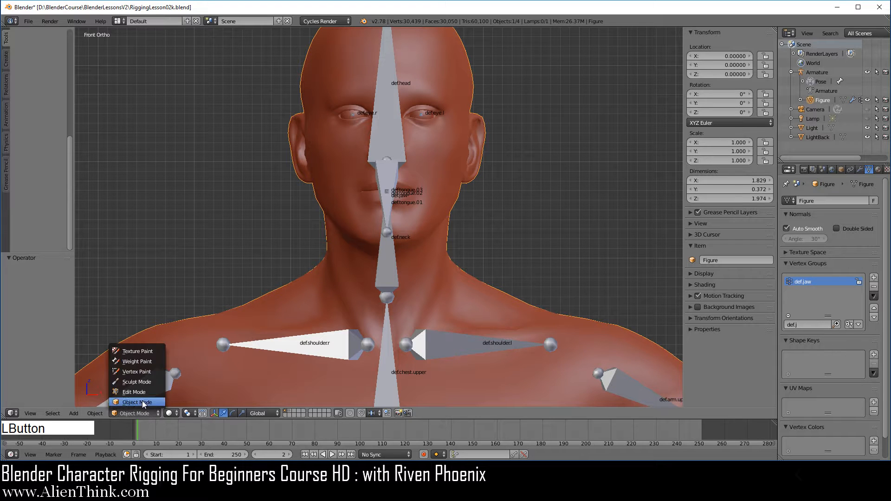
pyautogui.click(143, 361)
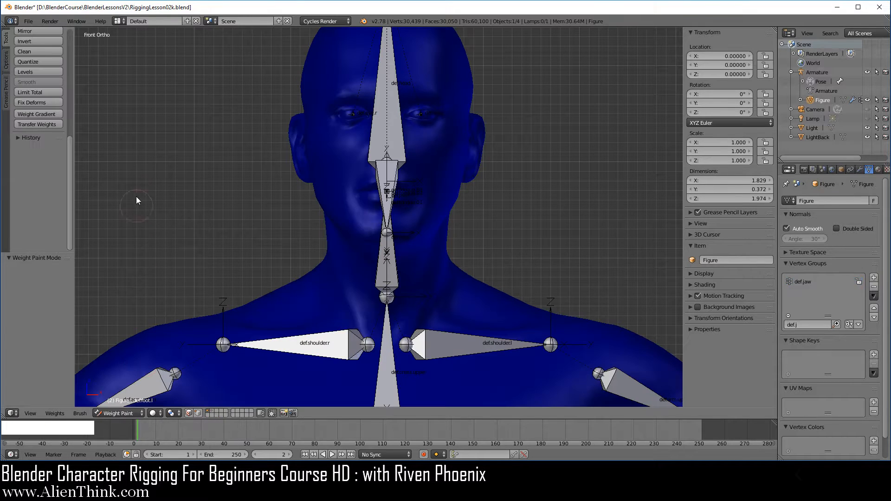
# Step: Display the def.neck bone's weights in wireframe shading with Show Zero Weights set to Active, and inspect them from the side
pyautogui.rightClick(388, 268)
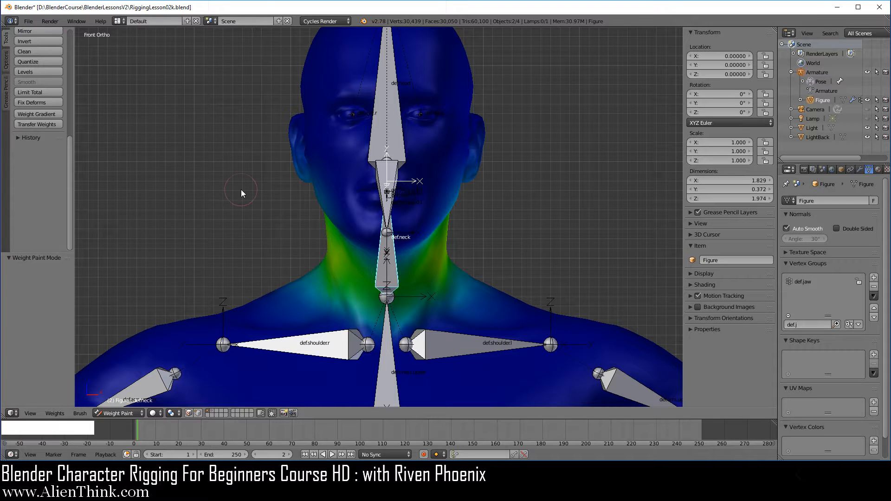
pyautogui.press('z')
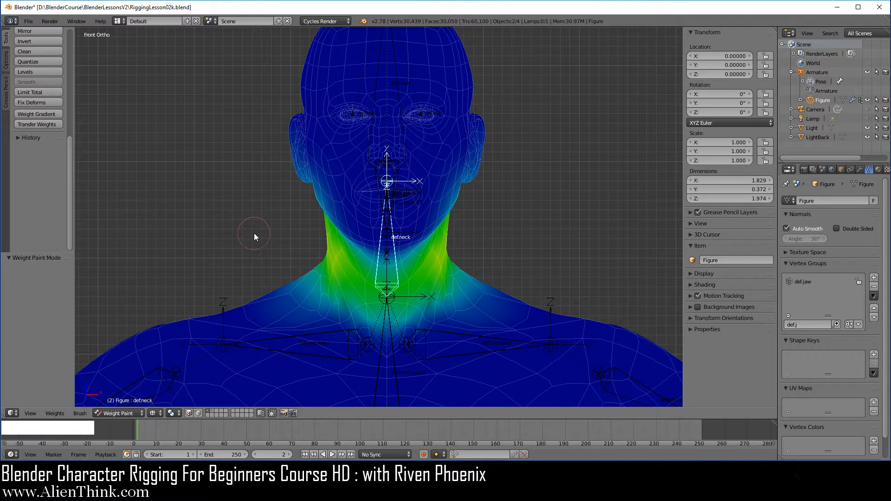
pyautogui.click(6, 65)
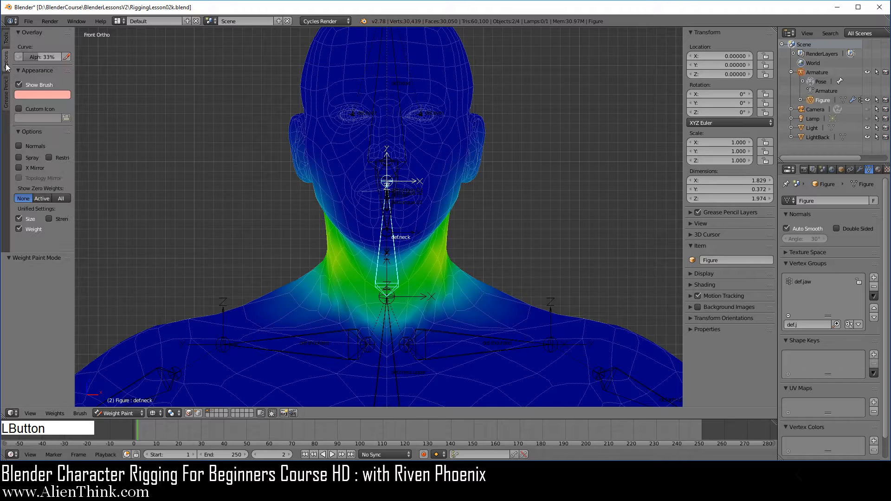
pyautogui.click(41, 198)
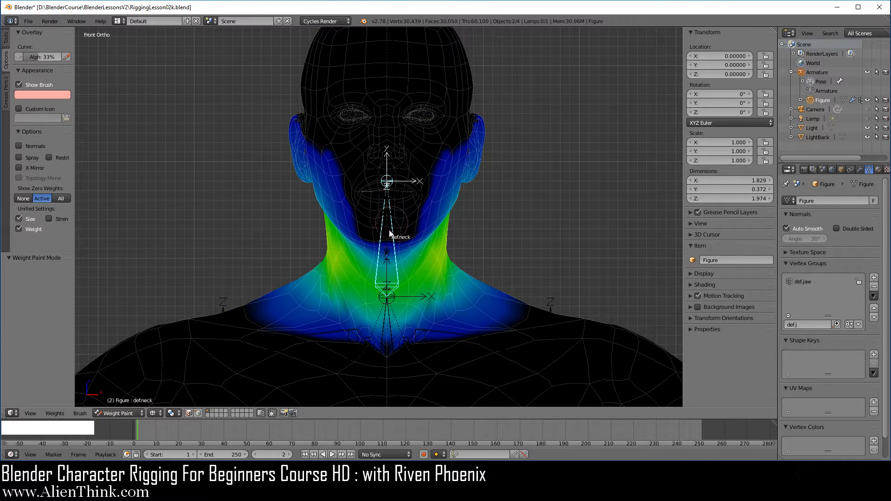
pyautogui.moveTo(491, 215); pyautogui.dragTo(388, 229, button='middle')
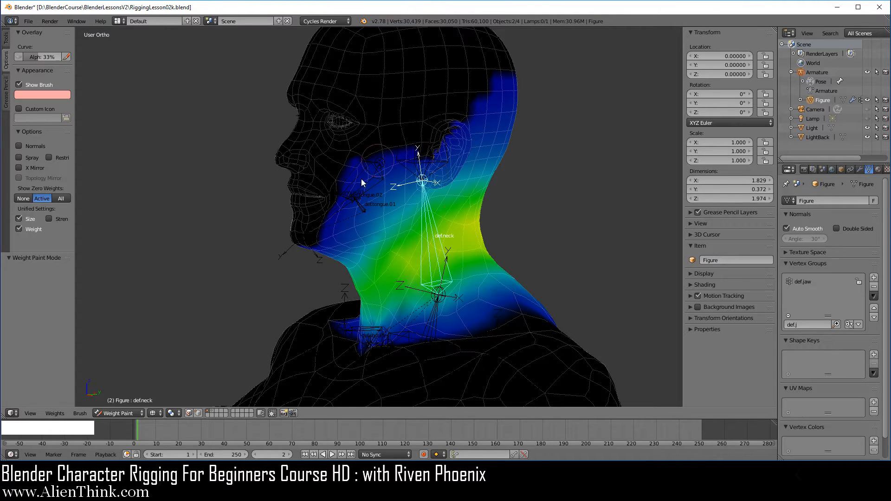
pyautogui.press('1')
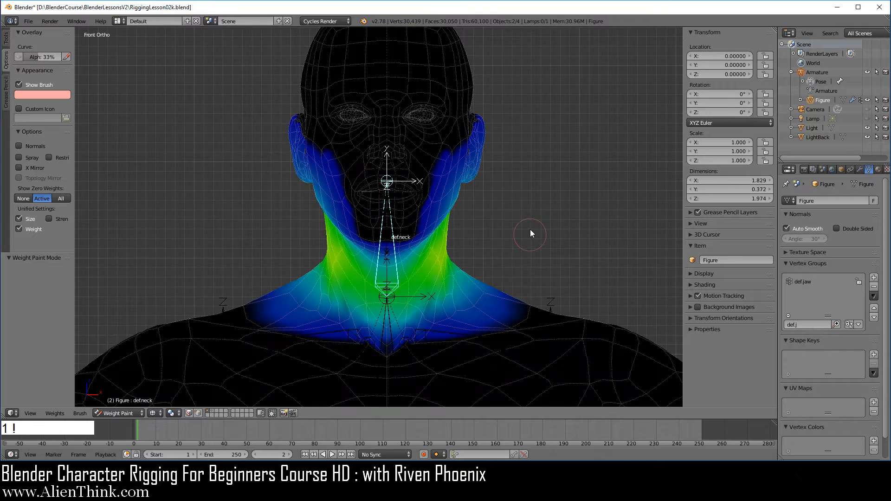
# Step: Rotate the def.neck bone about 21° and the def.head bone about -32° in front view to test the neck deformation
pyautogui.press('r')
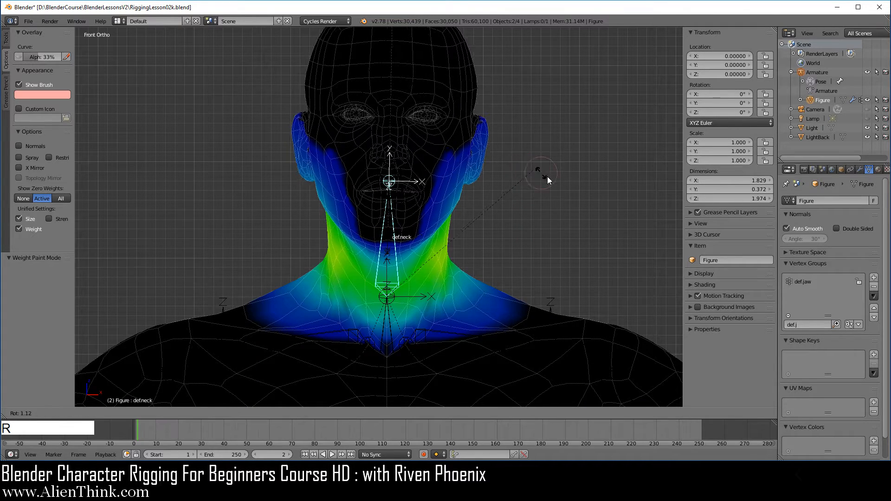
pyautogui.click(573, 227)
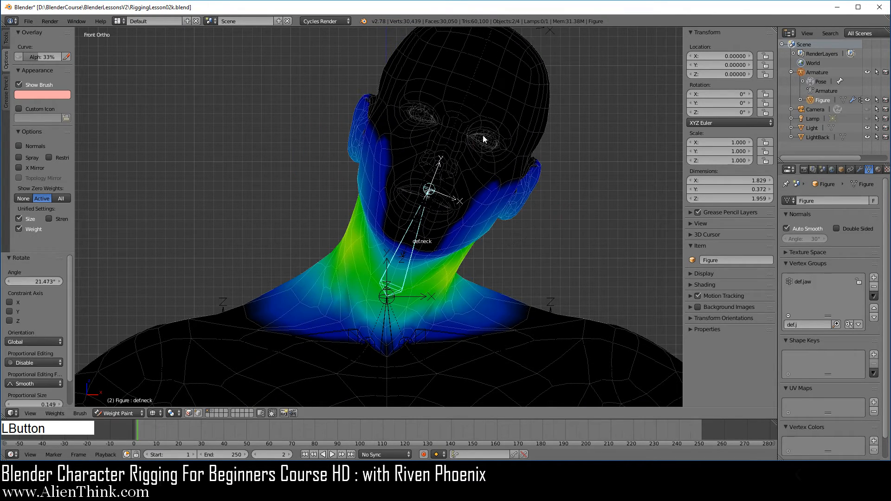
pyautogui.rightClick(466, 102)
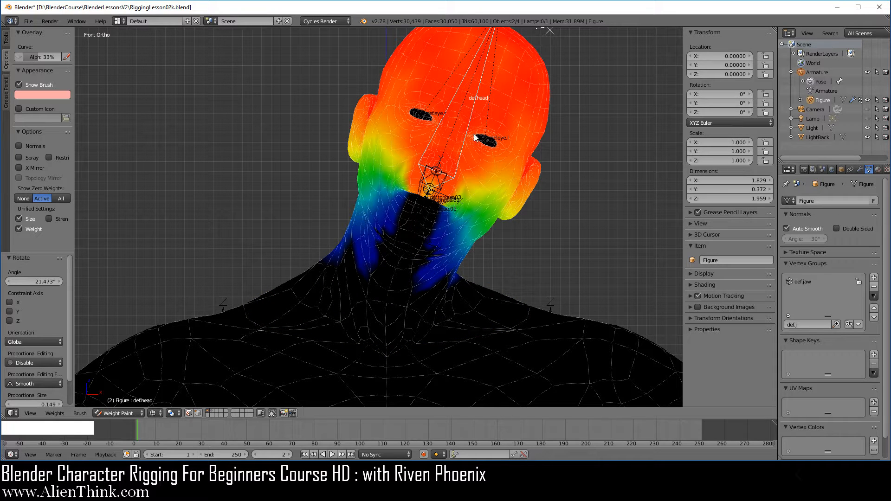
pyautogui.press('r')
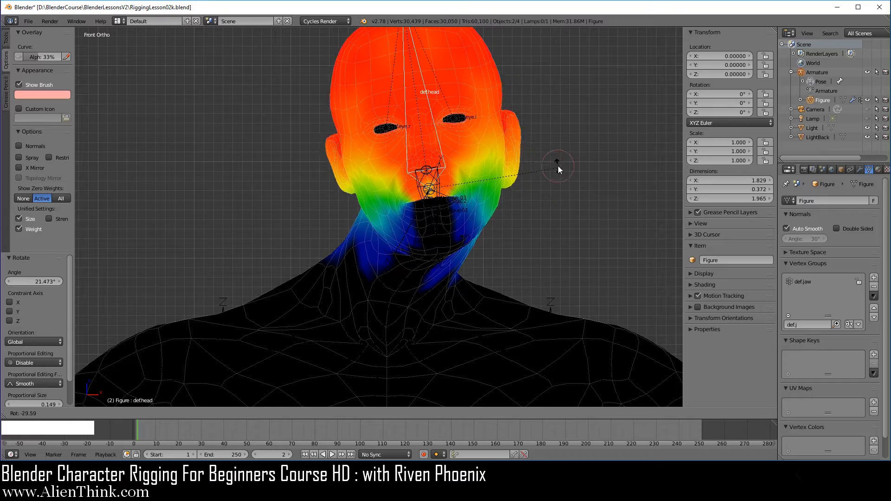
pyautogui.click(556, 162)
pyautogui.scroll(2, 535, 204)
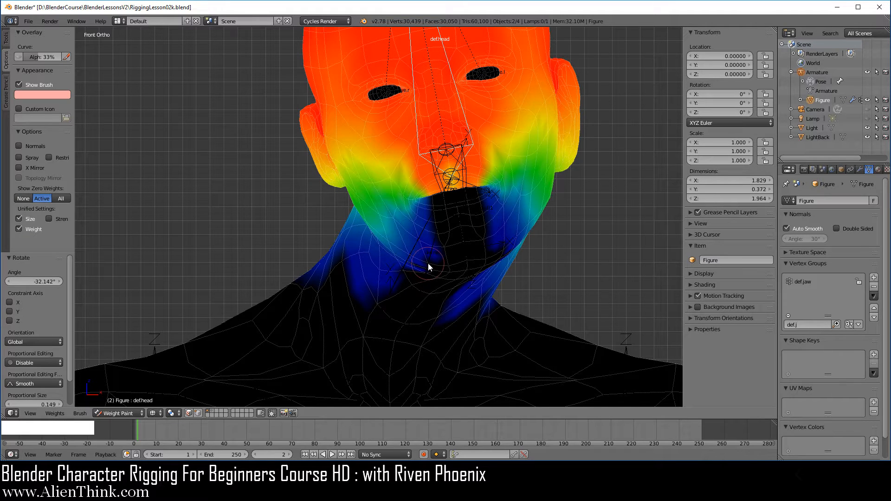
# Step: Select all bones and clear their pose rotation
pyautogui.press('a')
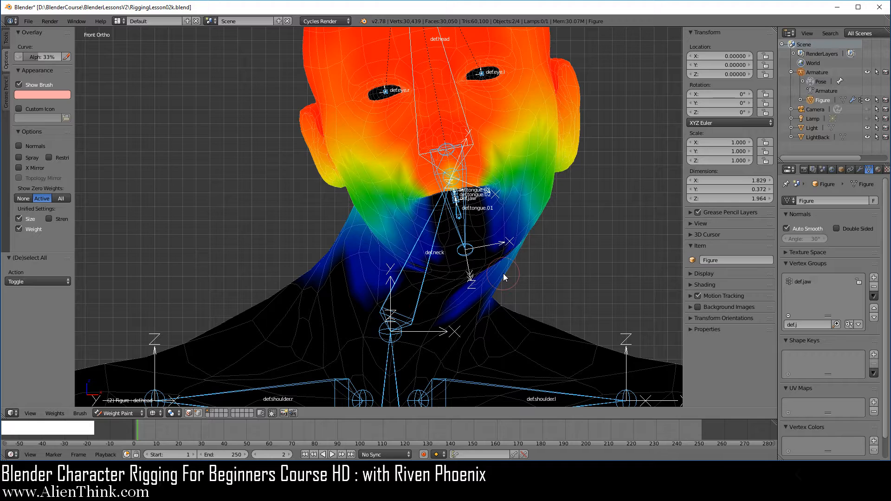
pyautogui.press('alt')
pyautogui.hotkey('alt', 'r')
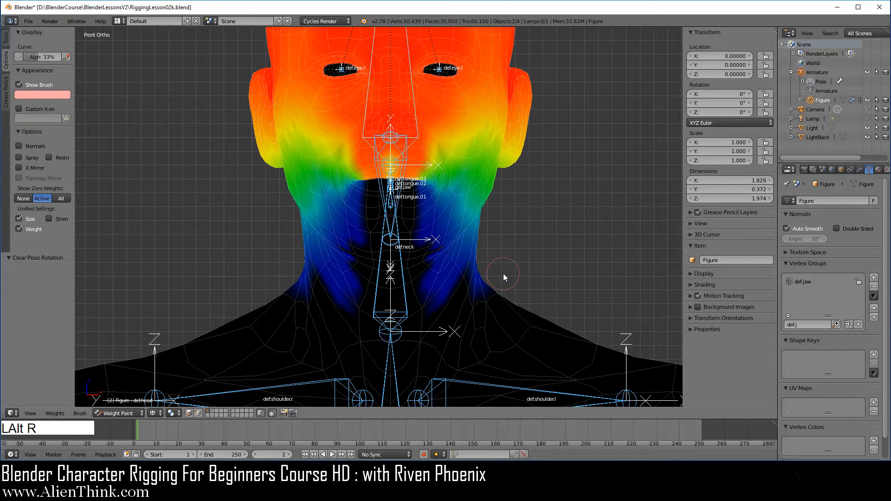
# Step: Select the def.neck bone, hide the Figure's Mirror modifier in the viewport, and show the half mesh in left orthographic view
pyautogui.rightClick(403, 279)
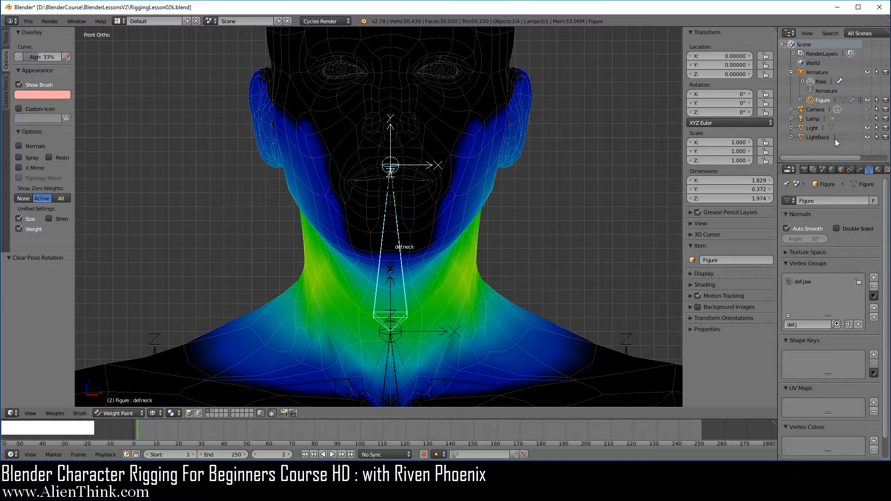
pyautogui.click(859, 169)
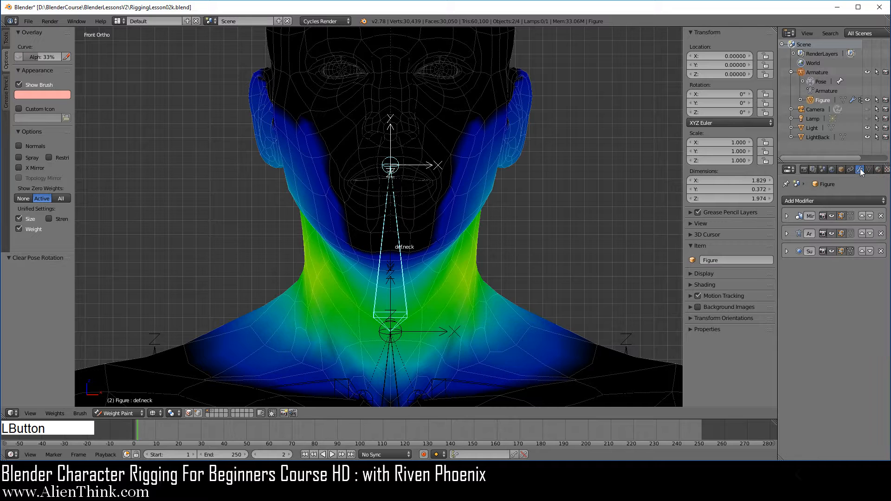
pyautogui.click(831, 216)
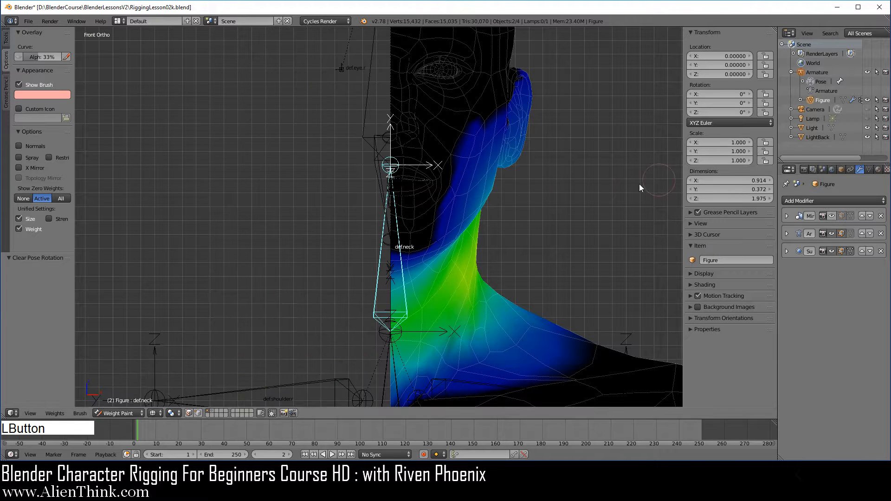
pyautogui.moveTo(370, 214); pyautogui.dragTo(548, 231, button='middle')
pyautogui.scroll(5, 413, 227)
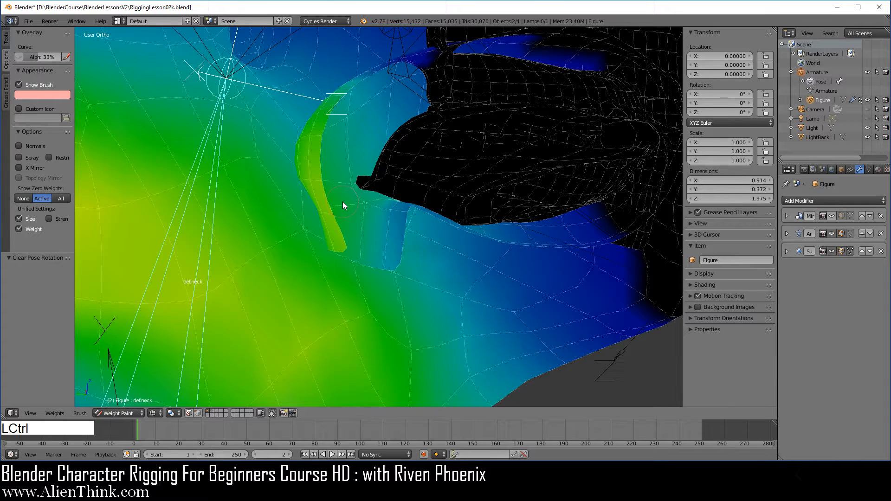
pyautogui.press('ctrl+KP_3')
pyautogui.scroll(-4, 426, 213)
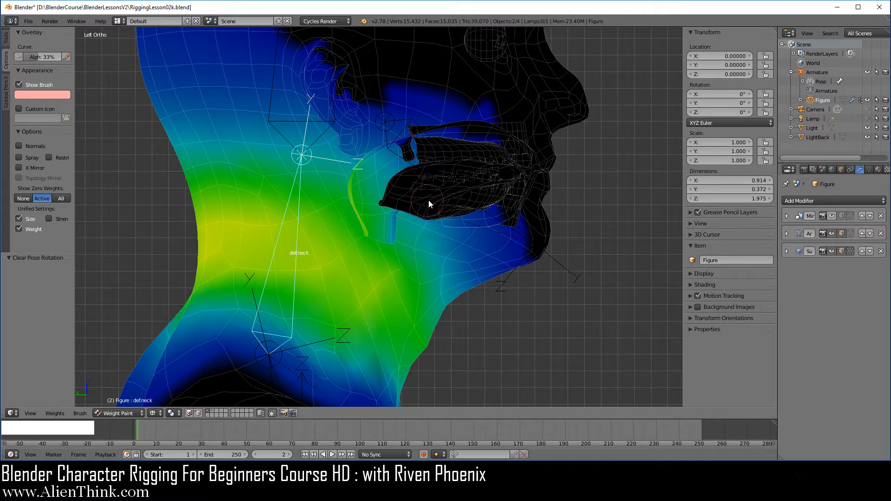
# Step: Test a rotation of the neck bone, and compare the weights of the def.head, def.jaw and def.neck bones
pyautogui.press('r')
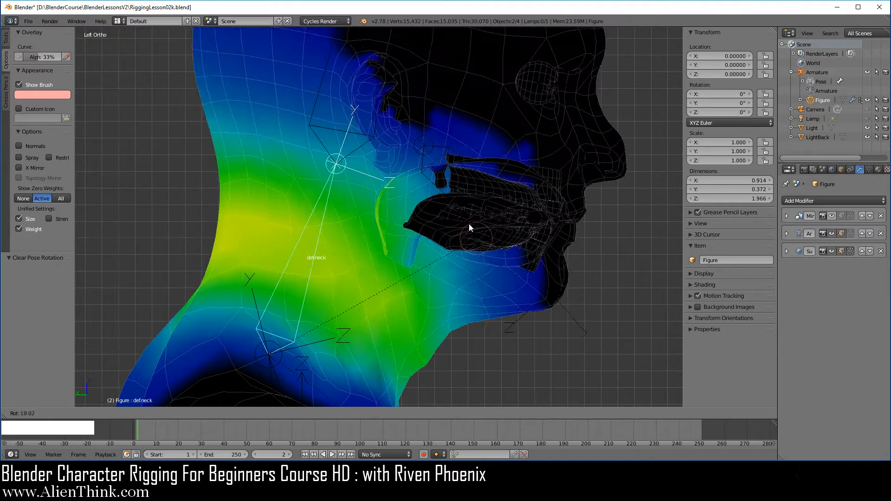
pyautogui.rightClick(449, 209)
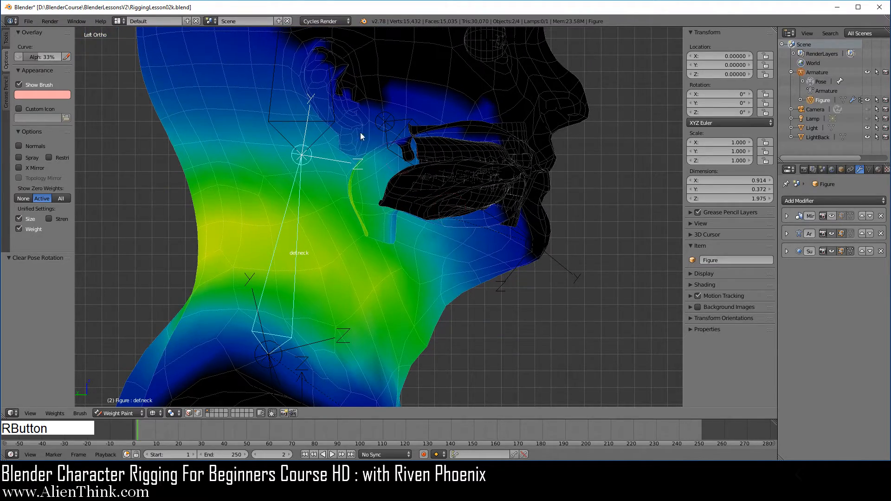
pyautogui.rightClick(271, 114)
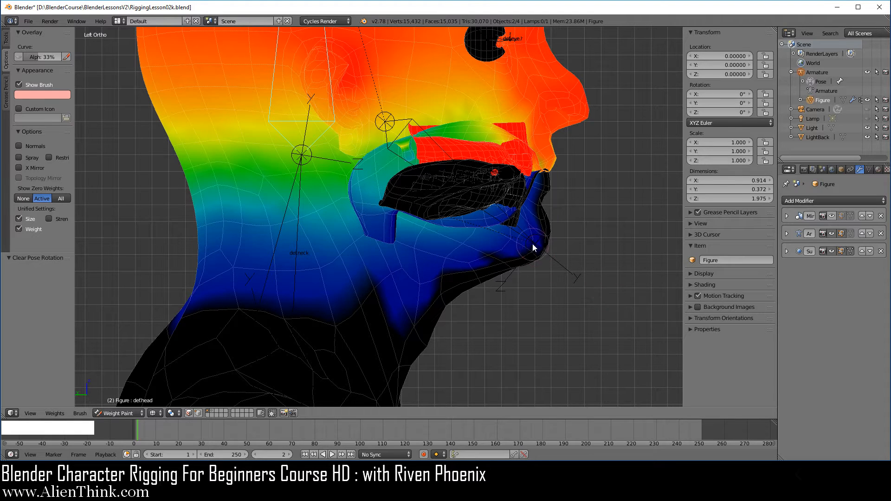
pyautogui.rightClick(521, 236)
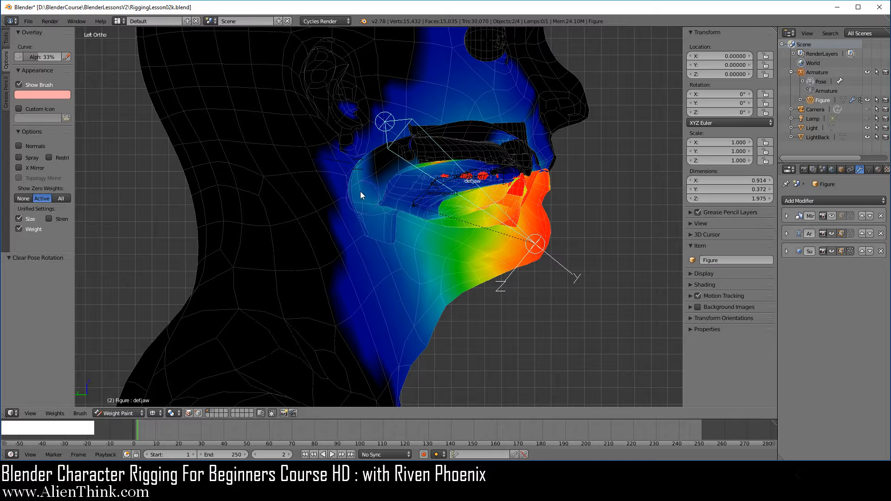
pyautogui.rightClick(284, 227)
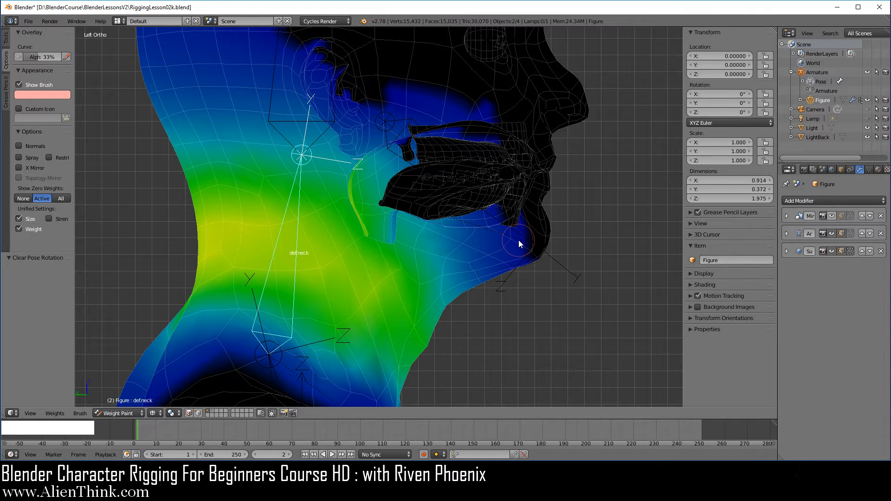
# Step: Switch the Figure mesh to Edit Mode with solid shading and deselect all vertices
pyautogui.moveTo(518, 241); pyautogui.dragTo(492, 206)
pyautogui.click(119, 413)
pyautogui.click(129, 393)
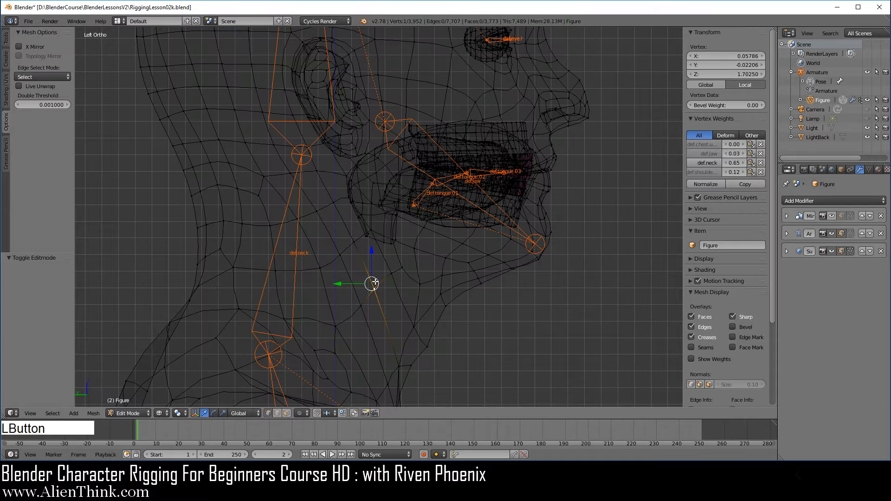
pyautogui.press('z')
pyautogui.press('a')
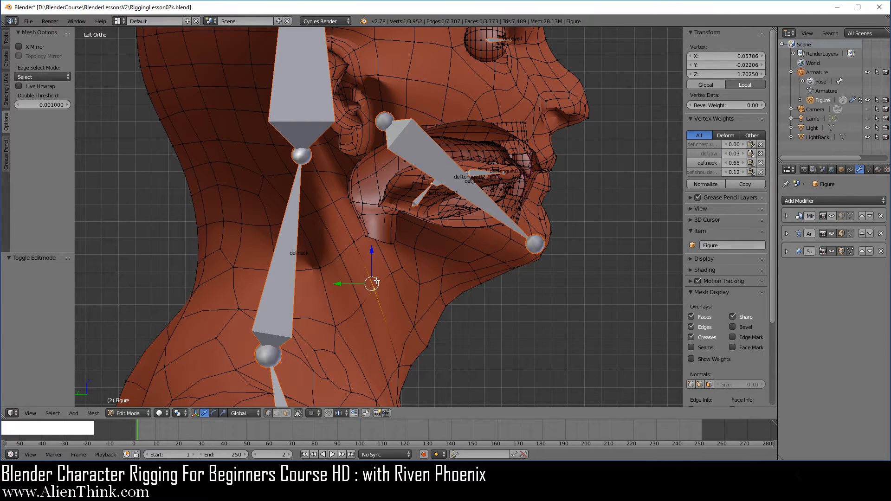
pyautogui.press('a')
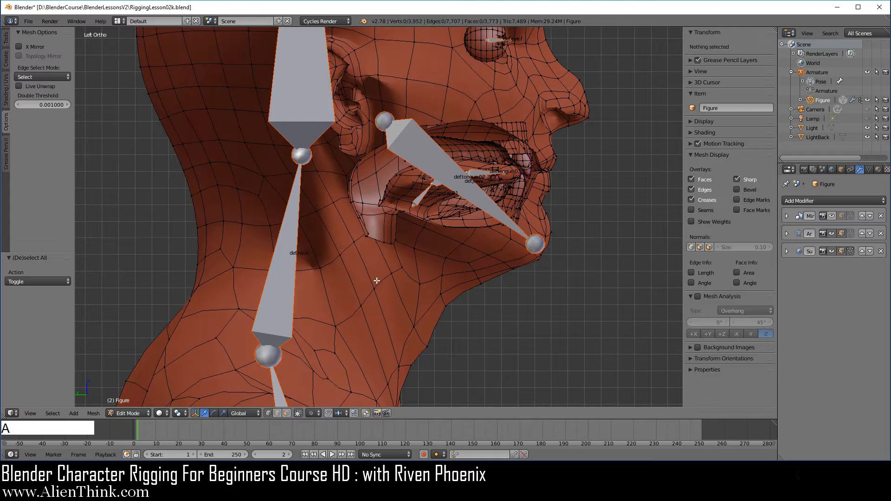
# Step: Select the vertex at the lower end of the throat and grow the selection six times across the mouth cavity lining
pyautogui.scroll(2, 378, 273)
pyautogui.scroll(1, 377, 272)
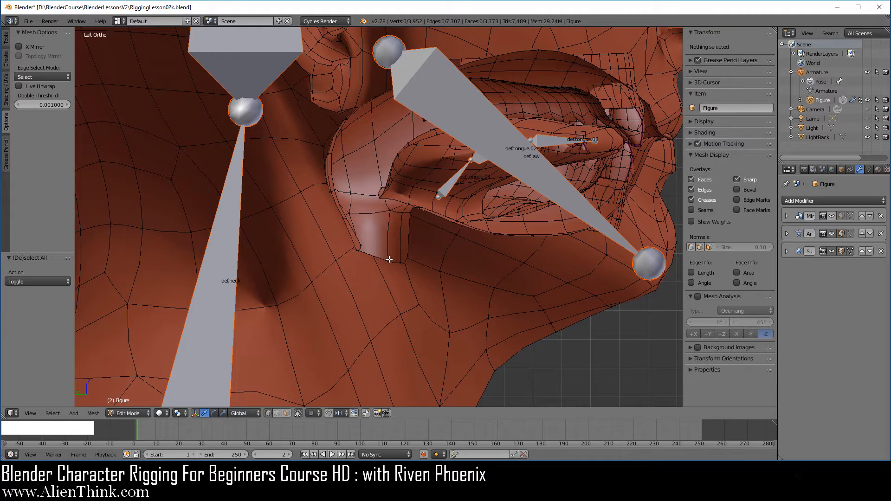
pyautogui.rightClick(391, 263)
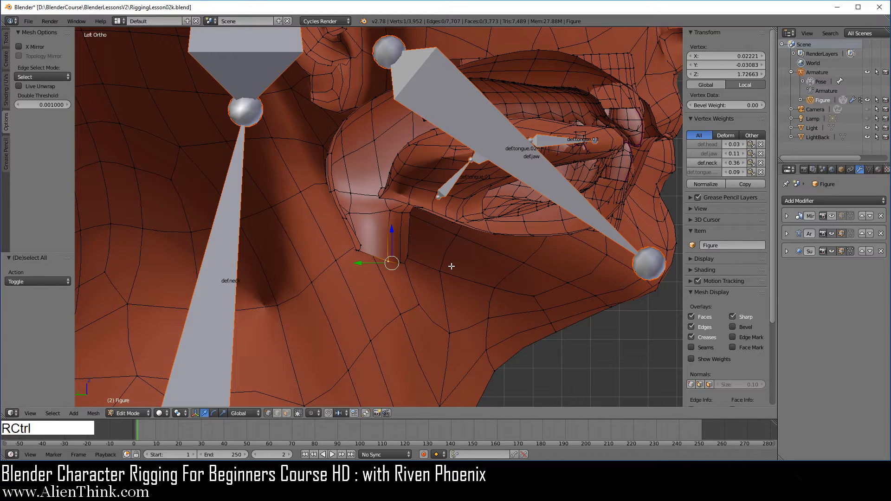
pyautogui.press('ctrl+KP_Add')
pyautogui.press('ctrl+KP_Add')
pyautogui.press('ctrl+KP_Add')
pyautogui.press('ctrl+KP_Add')
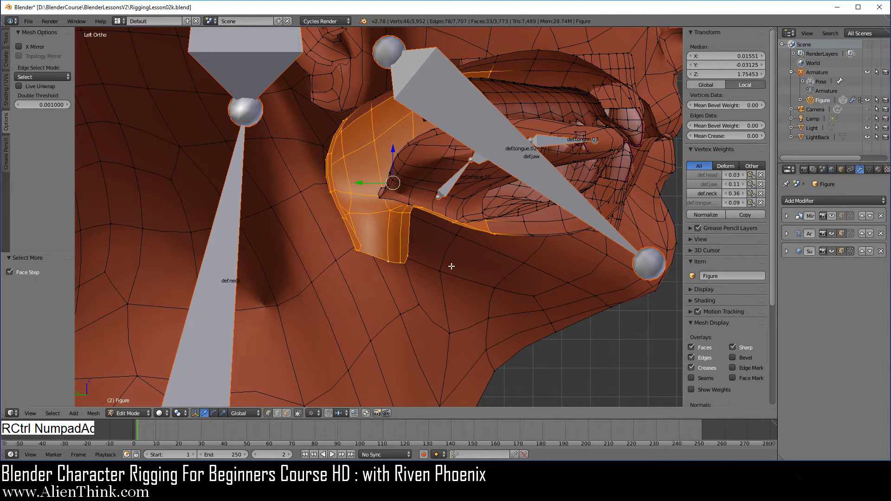
pyautogui.press('ctrl+KP_Add')
pyautogui.press('ctrl+KP_Add')
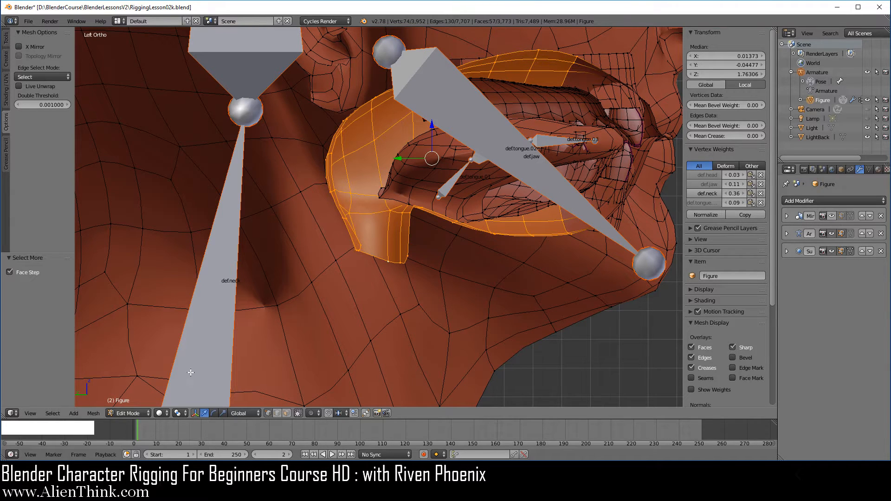
# Step: Return the Figure to Weight Paint mode in wireframe shading and enable vertex selection masking
pyautogui.click(128, 413)
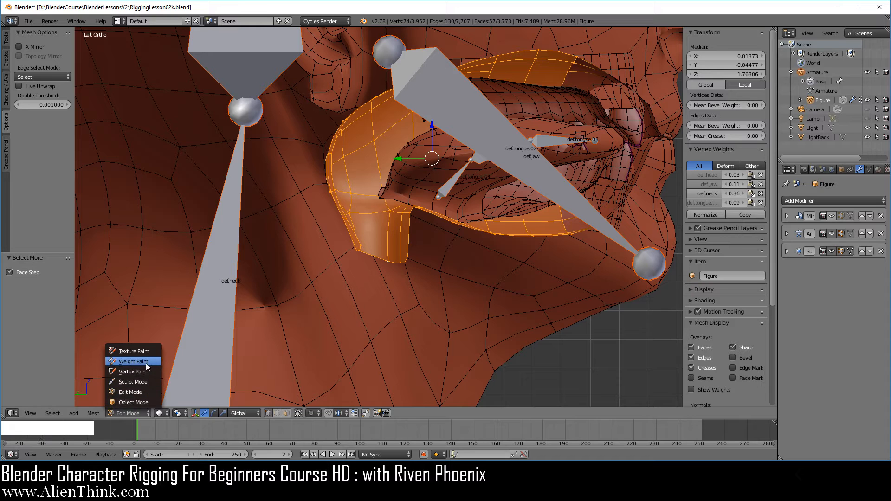
pyautogui.click(146, 362)
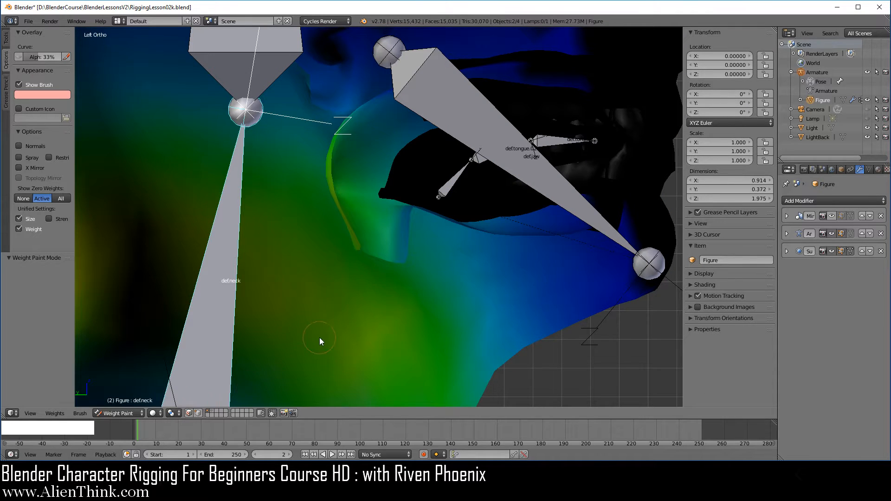
pyautogui.press('z')
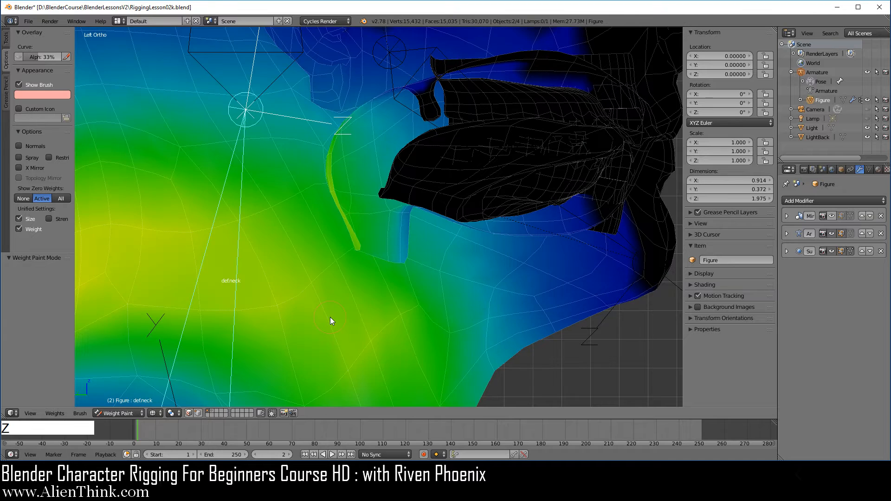
pyautogui.click(198, 413)
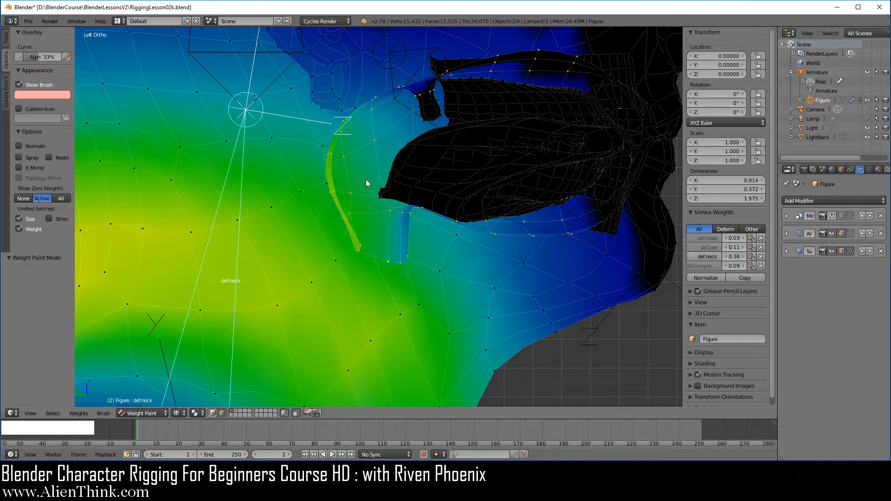
# Step: Apply Levels to the selected mouth cavity vertices in the active def.neck group with an offset of -0.780
pyautogui.click(6, 38)
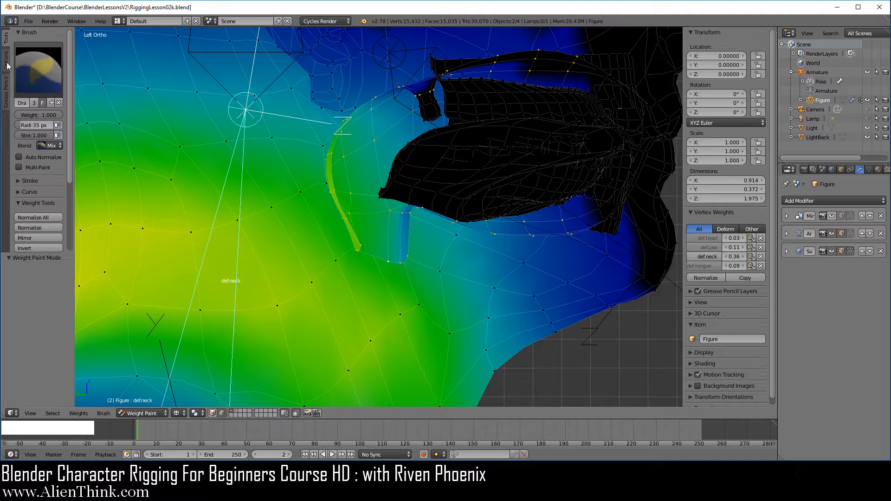
pyautogui.scroll(-2, 51, 166)
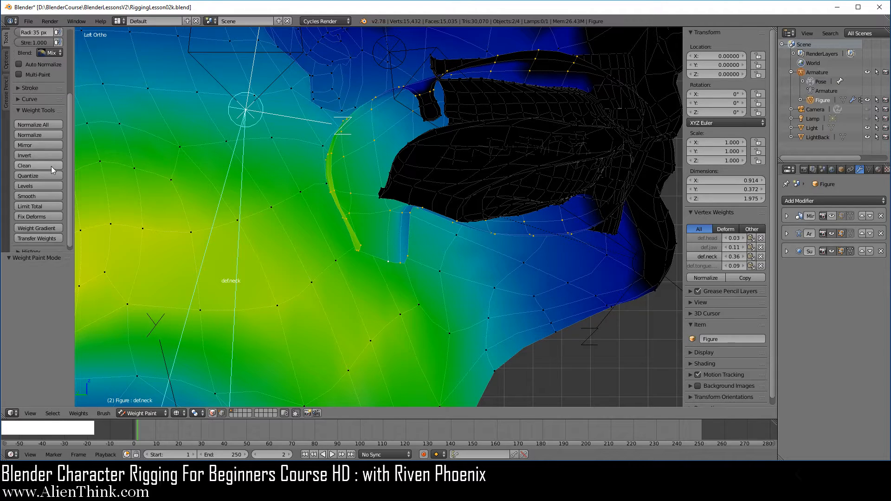
pyautogui.click(48, 185)
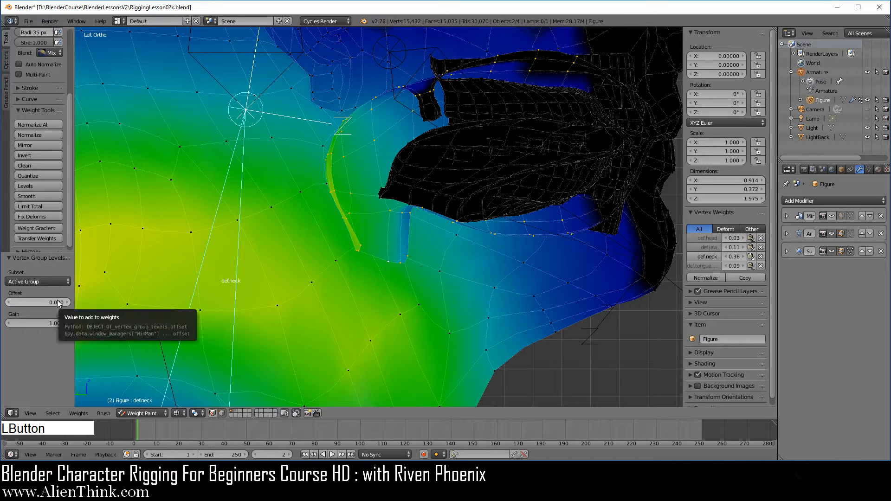
pyautogui.moveTo(57, 300); pyautogui.dragTo(11, 300)
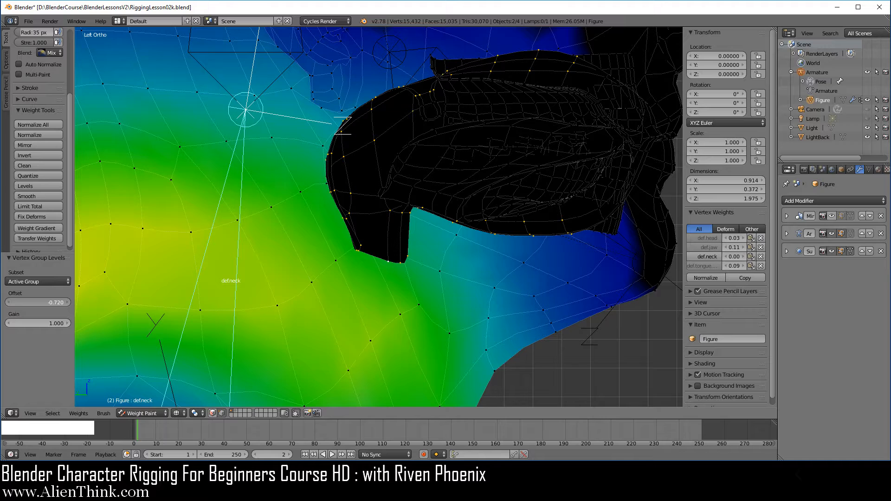
pyautogui.moveTo(11, 299); pyautogui.dragTo(10, 300)
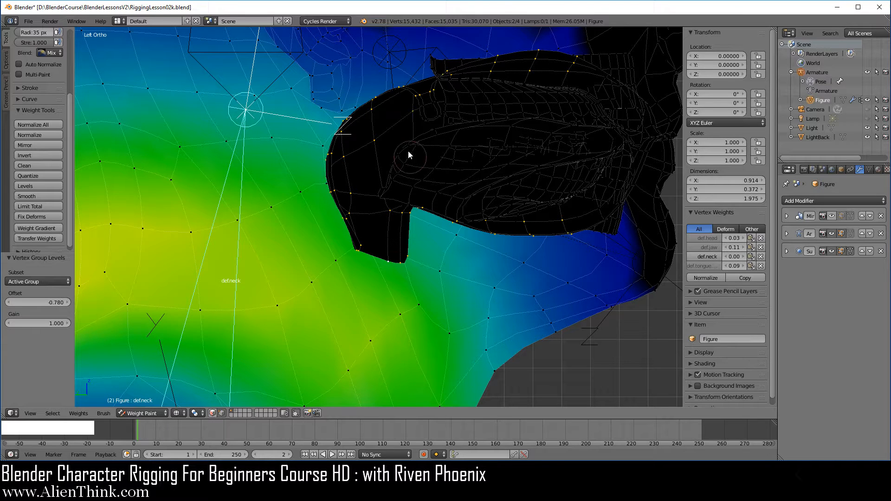
# Step: Test a rotation of the def.neck bone to check how the mouth cavity deforms, and cancel it
pyautogui.scroll(-3, 371, 215)
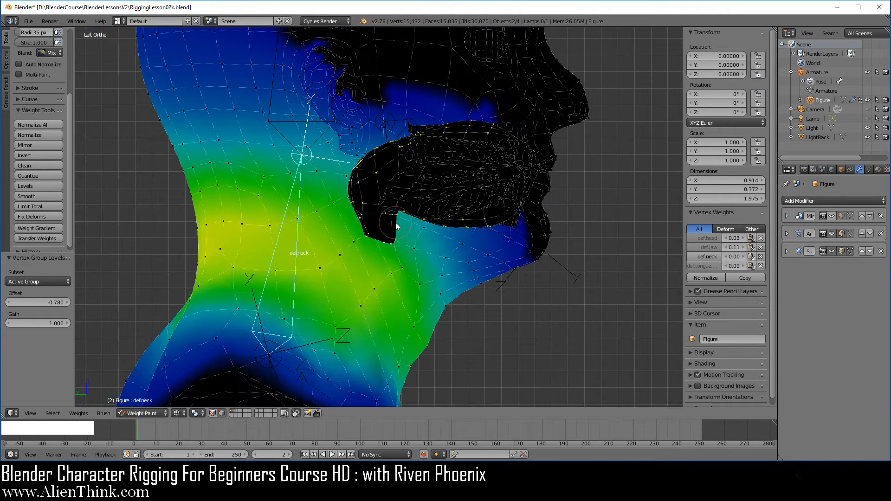
pyautogui.press('r')
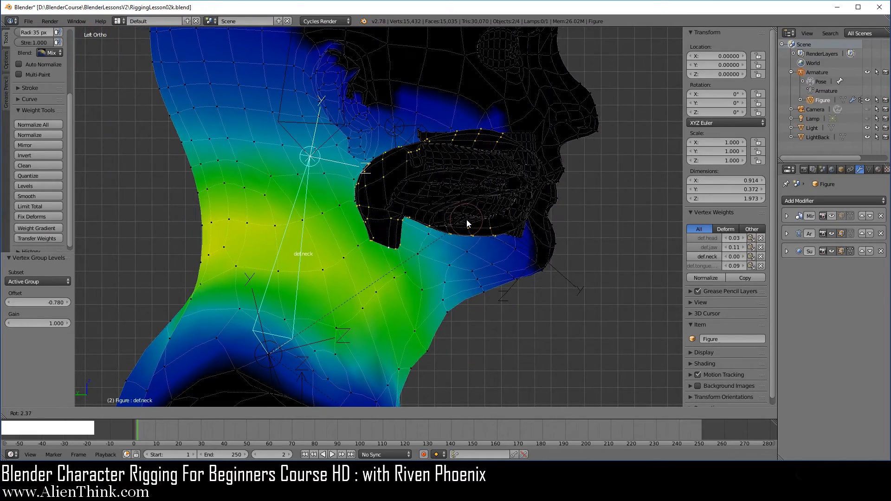
pyautogui.rightClick(466, 219)
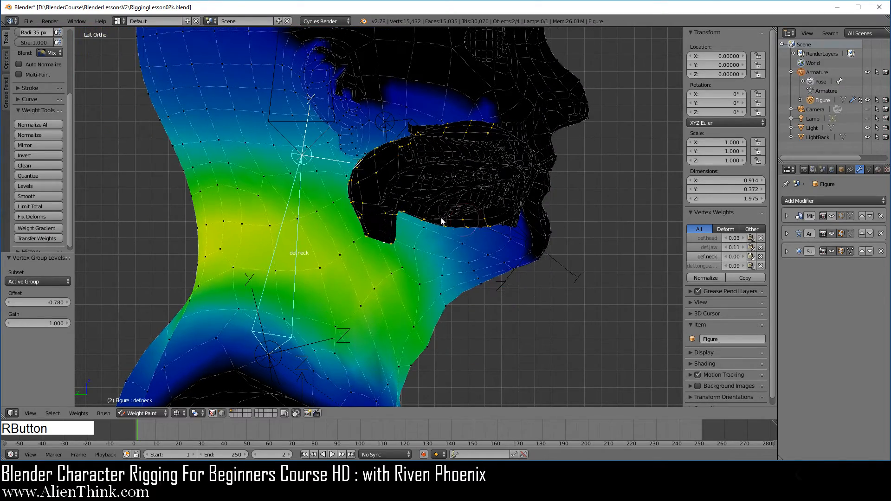
# Step: Disable vertex selection masking, and test rotations of the def.head and def.jaw bones, cancelling each one
pyautogui.click(221, 414)
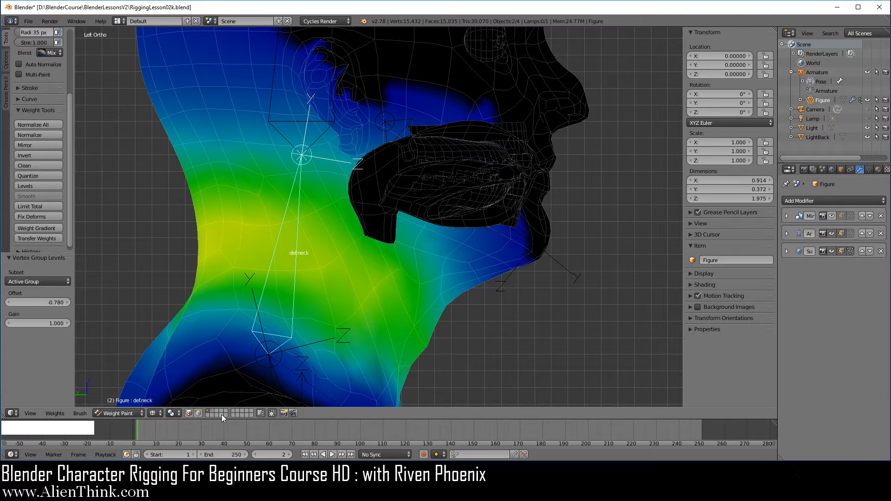
pyautogui.rightClick(271, 92)
pyautogui.press('r')
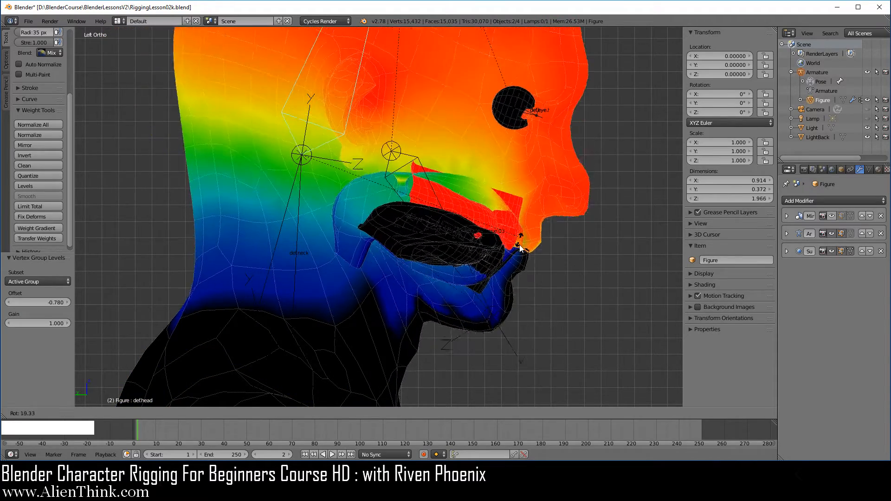
pyautogui.rightClick(513, 220)
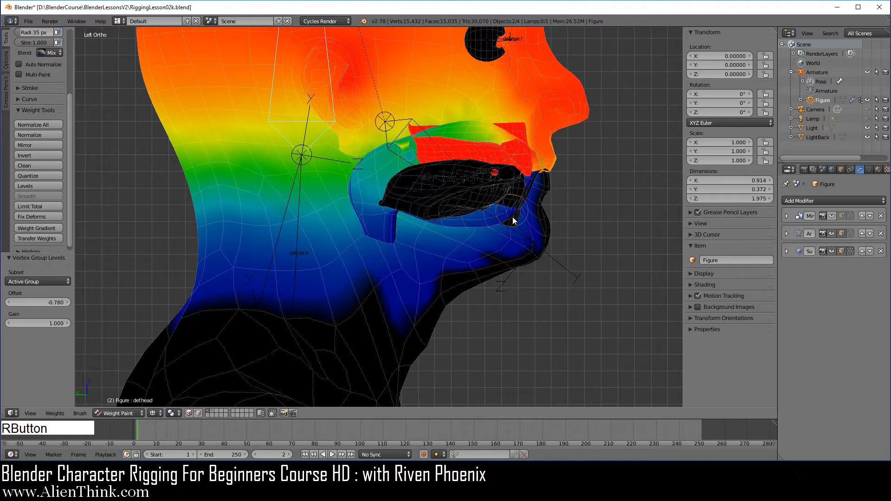
pyautogui.rightClick(519, 233)
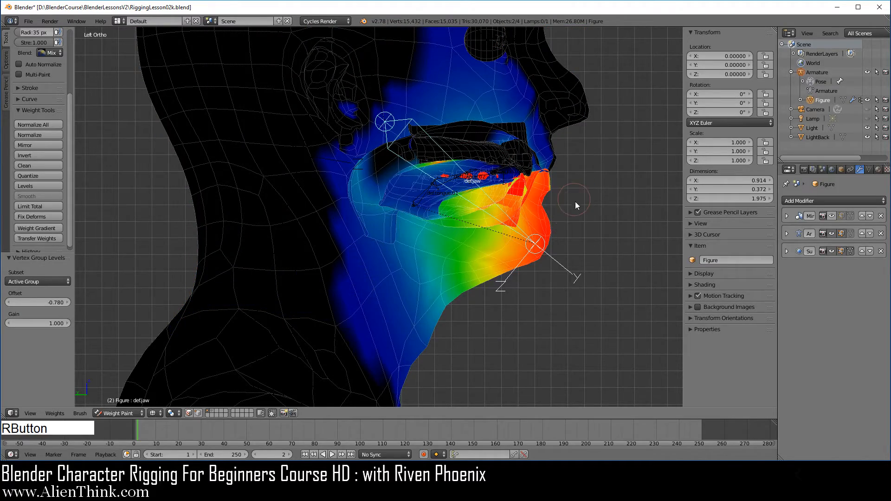
pyautogui.press('r')
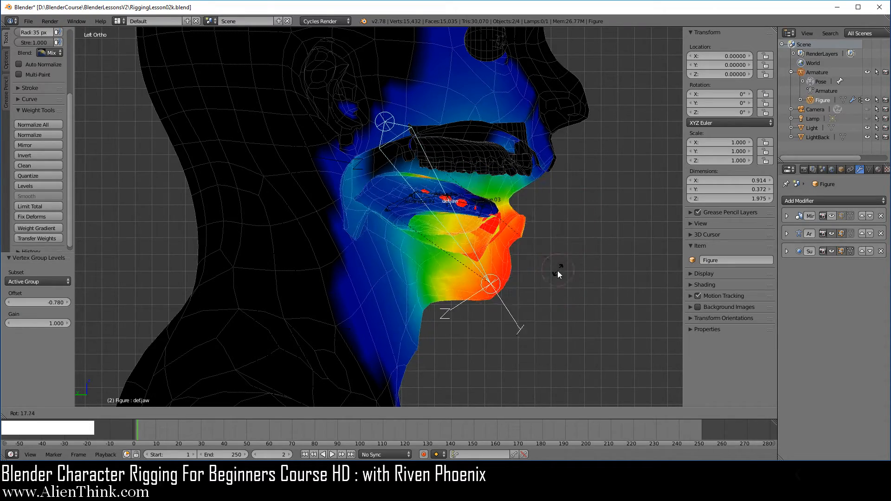
pyautogui.rightClick(569, 221)
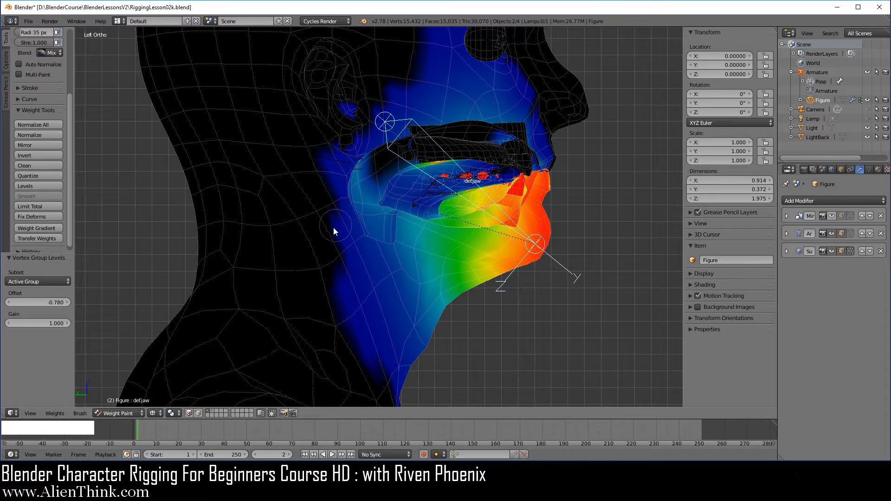
# Step: Select the def.neck bone in right orthographic view and enable vertex selection masking with all vertices deselected
pyautogui.rightClick(297, 226)
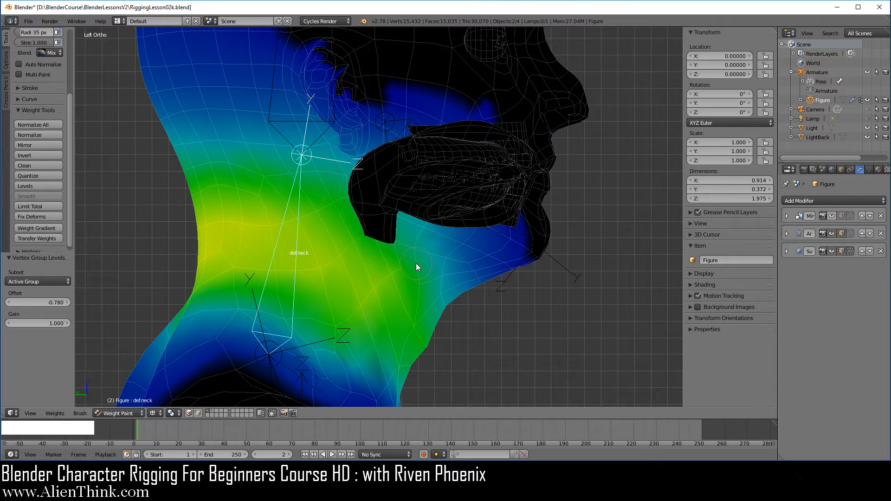
pyautogui.press('KP_3')
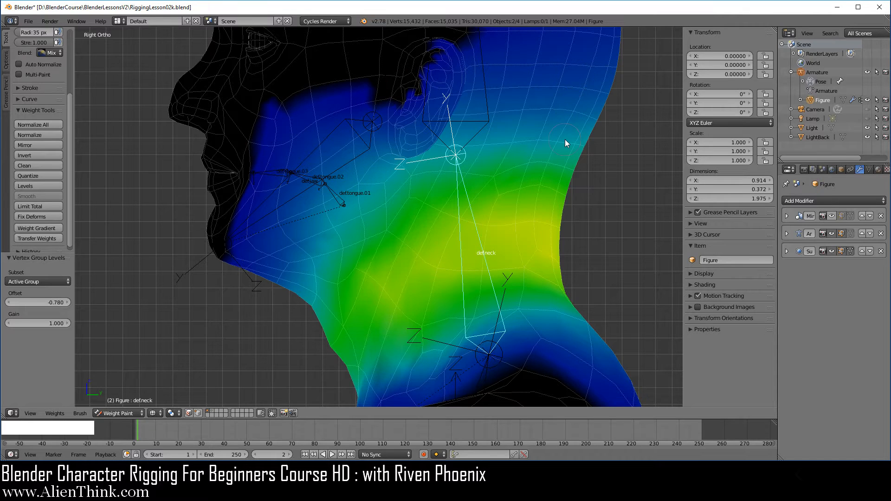
pyautogui.scroll(-1, 564, 139)
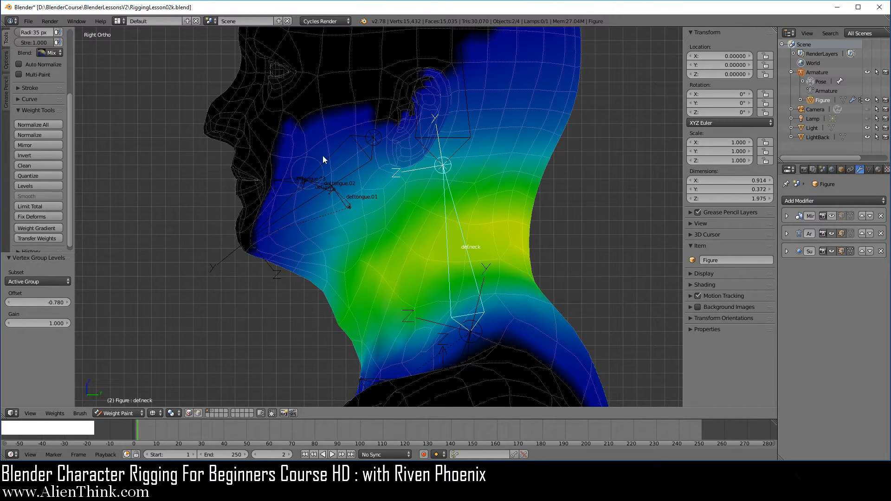
pyautogui.click(196, 413)
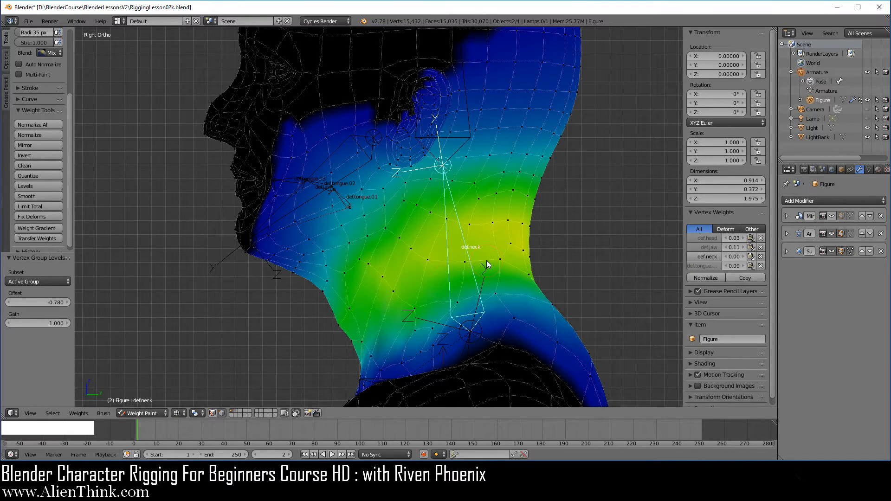
pyautogui.press('a')
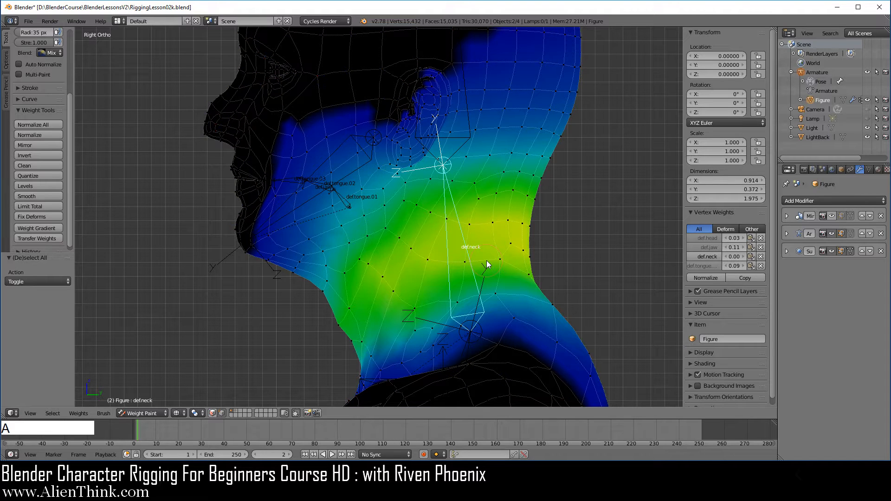
# Step: Circle-select the vertices of the back of the head, the ear and the upper neck in right orthographic view
pyautogui.keyDown('shift'); pyautogui.moveTo(460, 206); pyautogui.dragTo(429, 249, button='middle'); pyautogui.keyUp('shift')
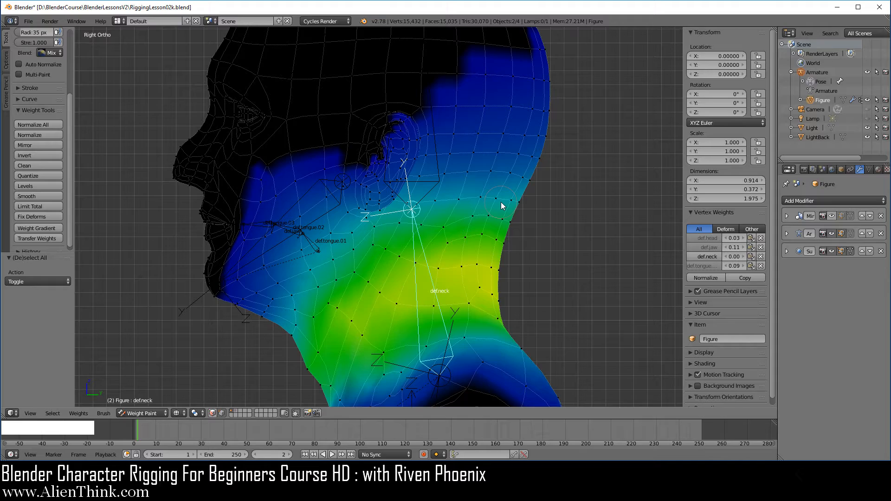
pyautogui.moveTo(557, 169); pyautogui.dragTo(458, 95, button='middle')
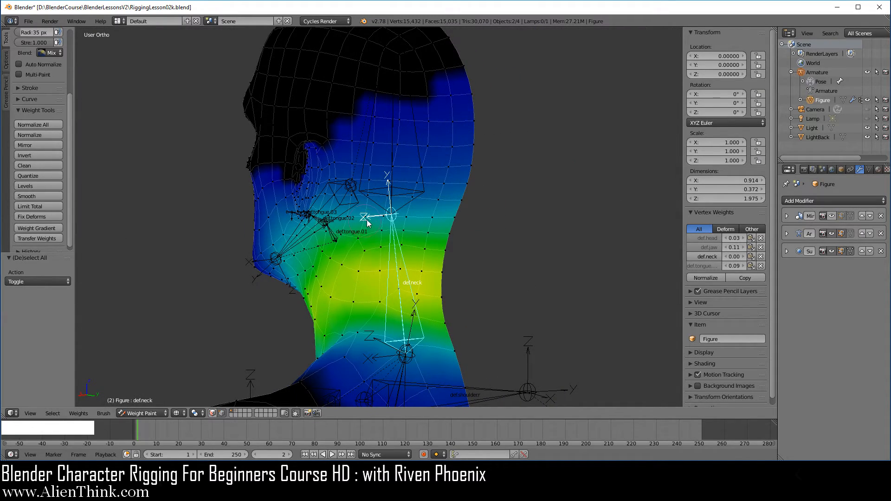
pyautogui.moveTo(368, 223); pyautogui.dragTo(483, 199, button='middle')
pyautogui.press('KP_3')
pyautogui.scroll(3, 530, 192)
pyautogui.press('c')
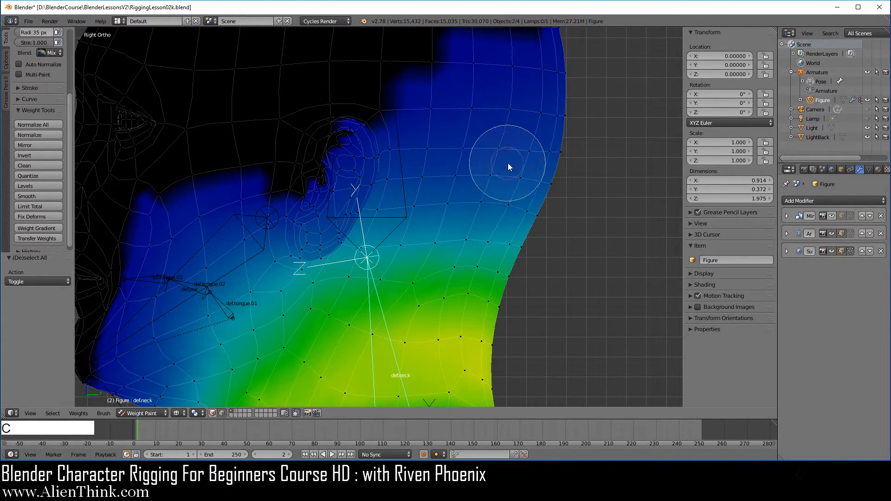
pyautogui.scroll(-3, 502, 160)
pyautogui.scroll(4, 502, 160)
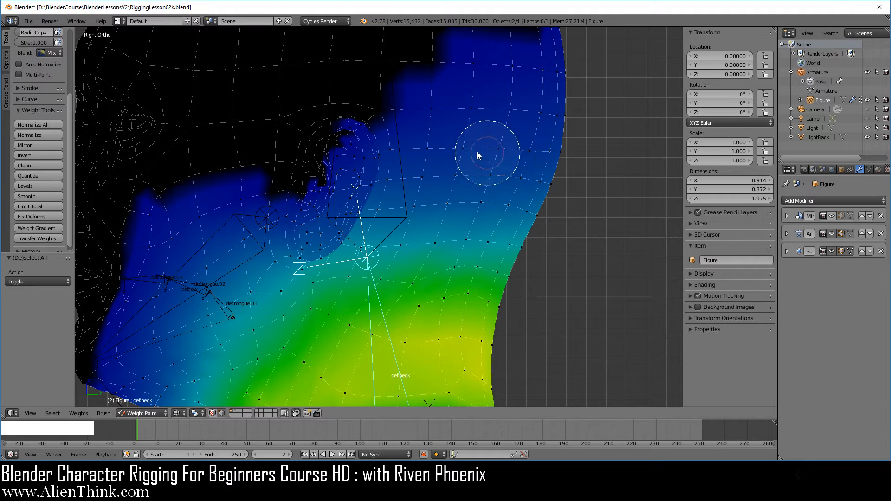
pyautogui.moveTo(432, 153)
pyautogui.mouseDown()
pyautogui.moveTo(455, 145)
pyautogui.moveTo(443, 124)
pyautogui.moveTo(487, 78)
pyautogui.moveTo(442, 101)
pyautogui.moveTo(402, 67)
pyautogui.moveTo(388, 68)
pyautogui.moveTo(358, 165)
pyautogui.moveTo(348, 141)
pyautogui.moveTo(308, 218)
pyautogui.moveTo(316, 239)
pyautogui.moveTo(308, 229)
pyautogui.moveTo(300, 234)
pyautogui.moveTo(347, 221)
pyautogui.moveTo(481, 221)
pyautogui.moveTo(536, 177)
pyautogui.moveTo(543, 85)
pyautogui.moveTo(557, 70)
pyautogui.moveTo(533, 214)
pyautogui.mouseUp()
pyautogui.rightClick(592, 120)
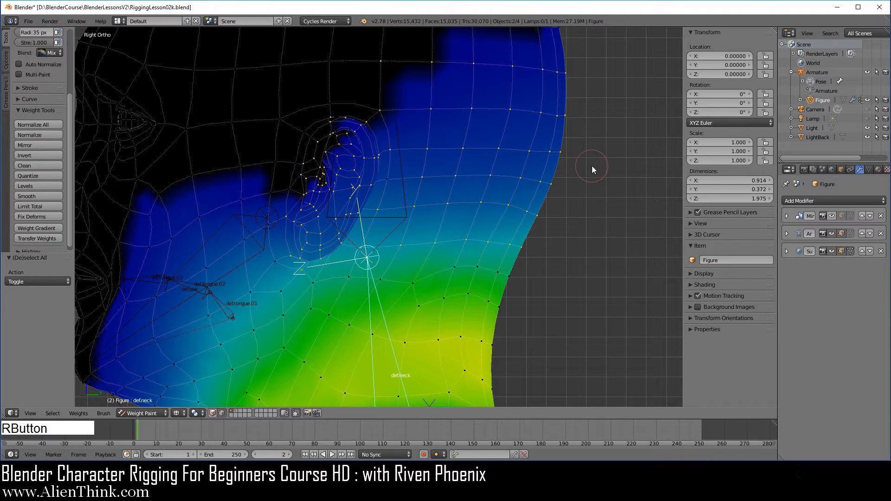
# Step: Extend the circle selection to the remaining vertices higher up on the back of the head
pyautogui.scroll(-3, 591, 168)
pyautogui.moveTo(590, 172)
pyautogui.keyDown('shift'); pyautogui.mouseDown(button='middle')
pyautogui.moveTo(535, 221)
pyautogui.moveTo(550, 194)
pyautogui.moveTo(521, 210)
pyautogui.mouseUp(button='middle'); pyautogui.keyUp('shift')
pyautogui.moveTo(494, 129); pyautogui.dragTo(441, 131)
pyautogui.rightClick(541, 180)
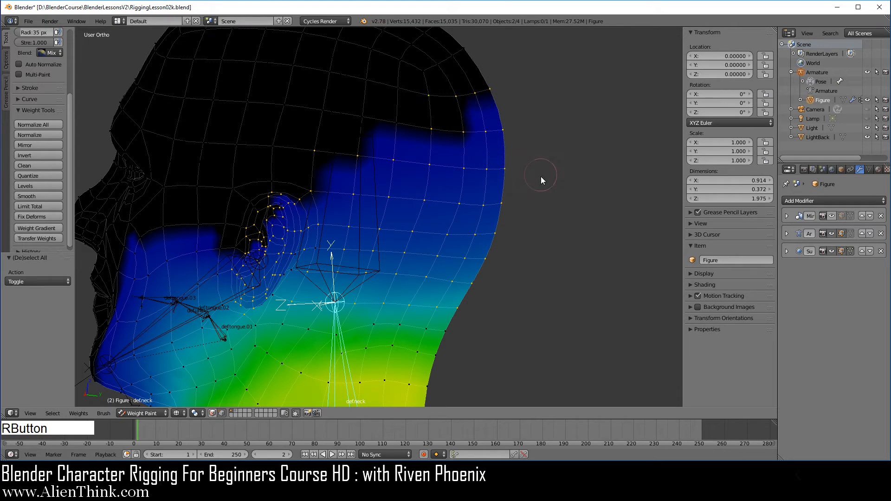
# Step: Add the vertices along the base of the skull, the cheek, the jaw and the mouth to the selection in right orthographic view
pyautogui.keyDown('shift'); pyautogui.moveTo(541, 177); pyautogui.dragTo(441, 156, button='middle'); pyautogui.keyUp('shift')
pyautogui.scroll(1, 485, 216)
pyautogui.press('KP_3')
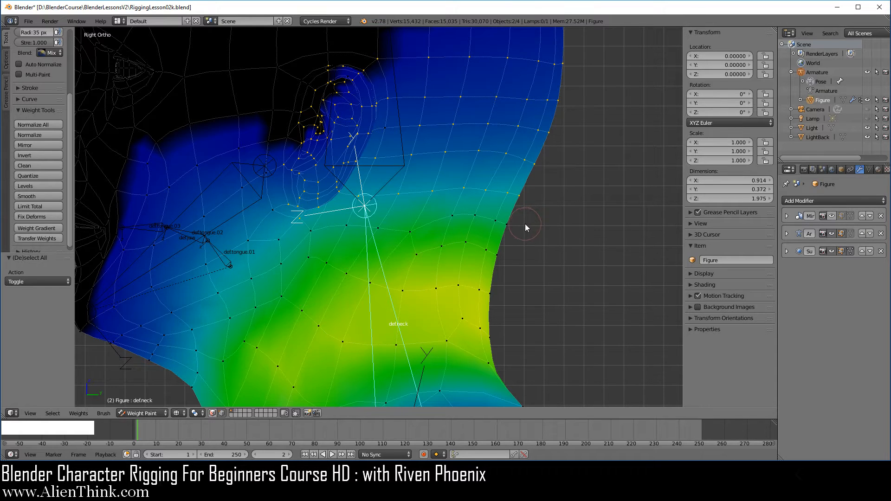
pyautogui.moveTo(525, 223)
pyautogui.mouseDown()
pyautogui.moveTo(531, 230)
pyautogui.moveTo(475, 205)
pyautogui.moveTo(331, 212)
pyautogui.mouseUp()
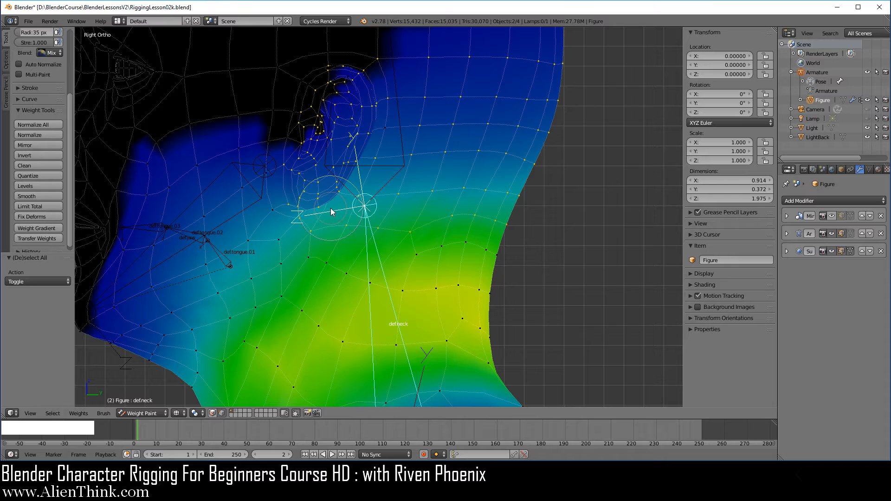
pyautogui.moveTo(278, 190)
pyautogui.mouseDown()
pyautogui.moveTo(269, 193)
pyautogui.moveTo(241, 145)
pyautogui.moveTo(190, 147)
pyautogui.moveTo(153, 169)
pyautogui.moveTo(149, 154)
pyautogui.moveTo(224, 133)
pyautogui.moveTo(279, 144)
pyautogui.mouseUp()
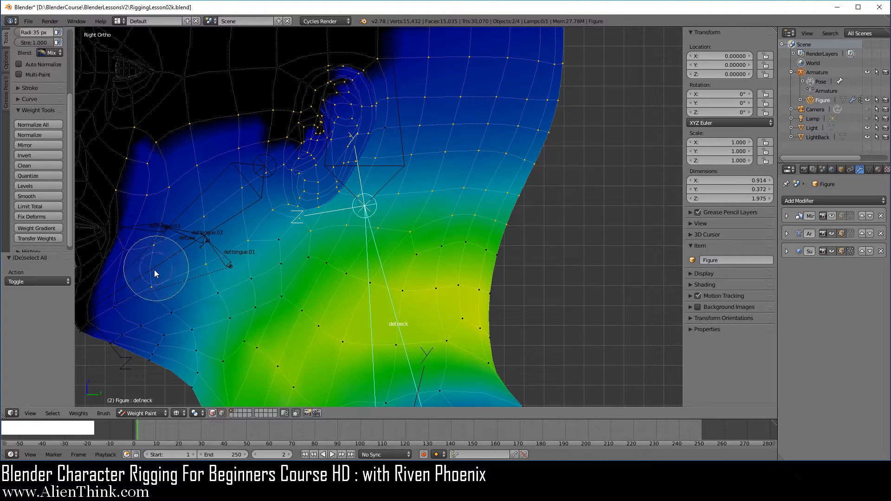
pyautogui.moveTo(154, 270)
pyautogui.mouseDown()
pyautogui.moveTo(139, 270)
pyautogui.moveTo(135, 225)
pyautogui.moveTo(119, 279)
pyautogui.mouseUp()
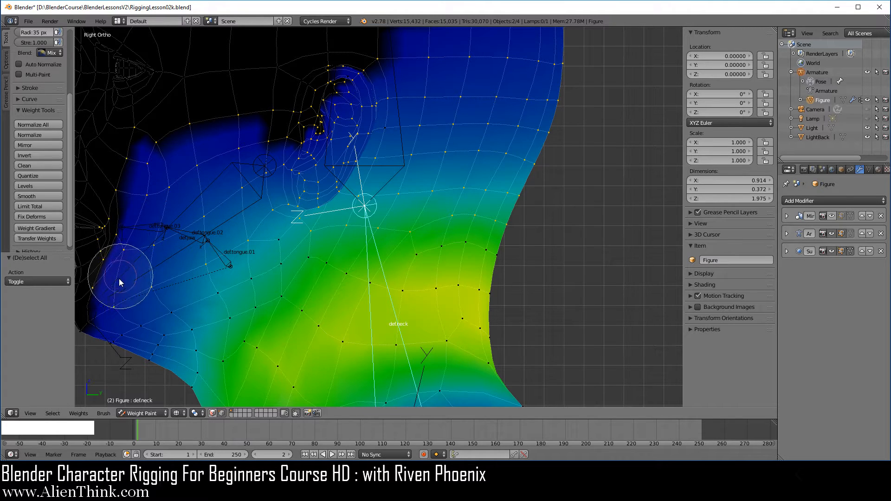
pyautogui.rightClick(127, 262)
pyautogui.keyDown('shift'); pyautogui.moveTo(170, 267); pyautogui.dragTo(337, 200, button='middle'); pyautogui.keyUp('shift')
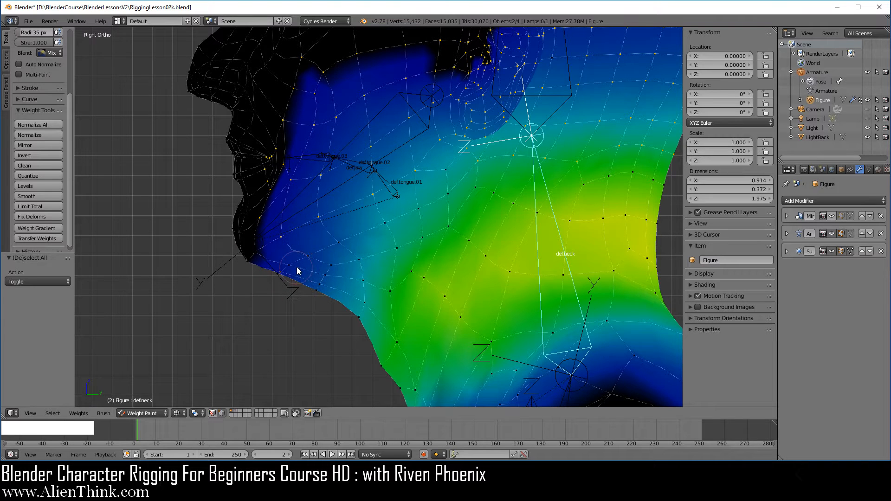
pyautogui.keyDown('shift'); pyautogui.moveTo(470, 196); pyautogui.dragTo(459, 221, button='middle'); pyautogui.keyUp('shift')
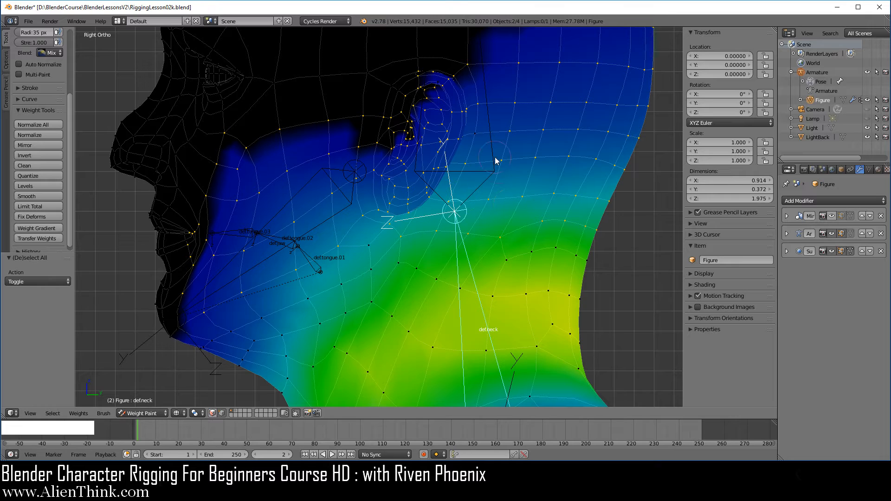
# Step: Circle-select the vertices above and in front of the ear and those along the crease behind it
pyautogui.moveTo(478, 119)
pyautogui.mouseDown()
pyautogui.moveTo(478, 135)
pyautogui.moveTo(447, 140)
pyautogui.moveTo(472, 111)
pyautogui.moveTo(394, 77)
pyautogui.mouseUp()
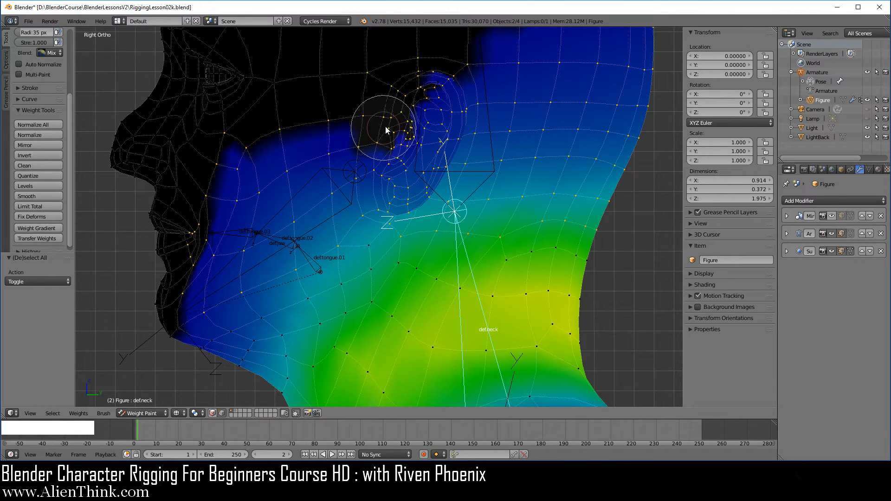
pyautogui.rightClick(461, 172)
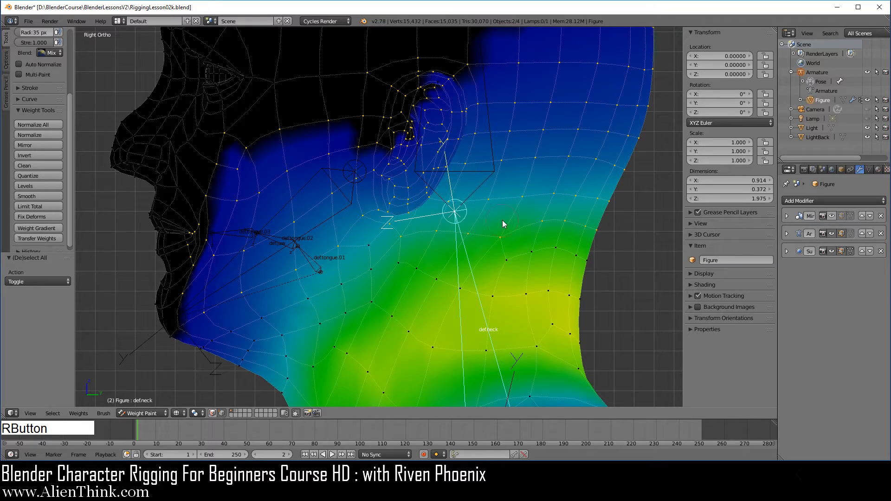
pyautogui.moveTo(507, 209); pyautogui.dragTo(378, 158, button='middle')
pyautogui.scroll(3, 395, 184)
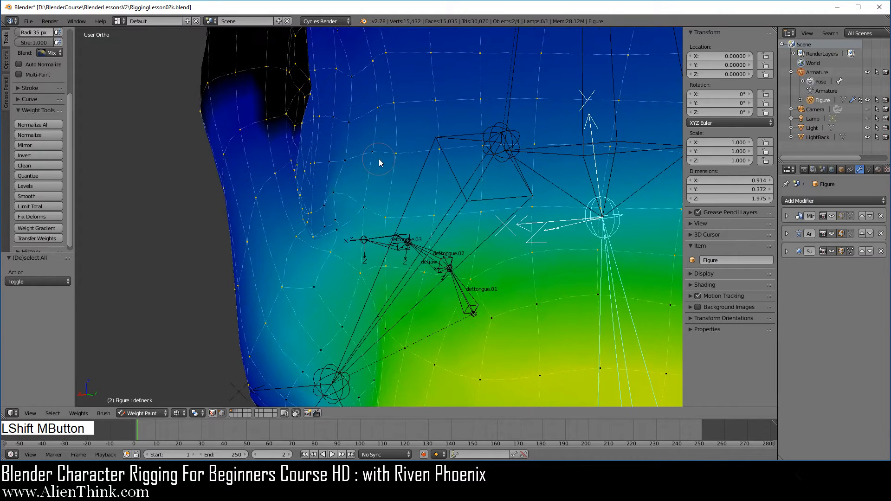
pyautogui.moveTo(341, 202)
pyautogui.mouseDown()
pyautogui.moveTo(338, 214)
pyautogui.moveTo(358, 103)
pyautogui.mouseUp()
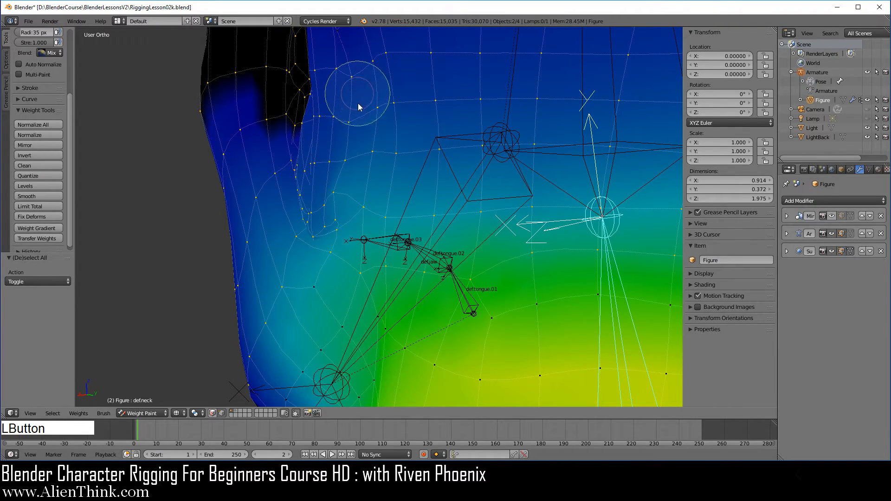
pyautogui.rightClick(364, 207)
# Step: Add the single vertex just below the earlobe to the selection in right orthographic view
pyautogui.moveTo(364, 207)
pyautogui.mouseDown(button='middle')
pyautogui.moveTo(436, 161)
pyautogui.moveTo(499, 167)
pyautogui.moveTo(497, 183)
pyautogui.mouseUp(button='middle')
pyautogui.press('KP_3')
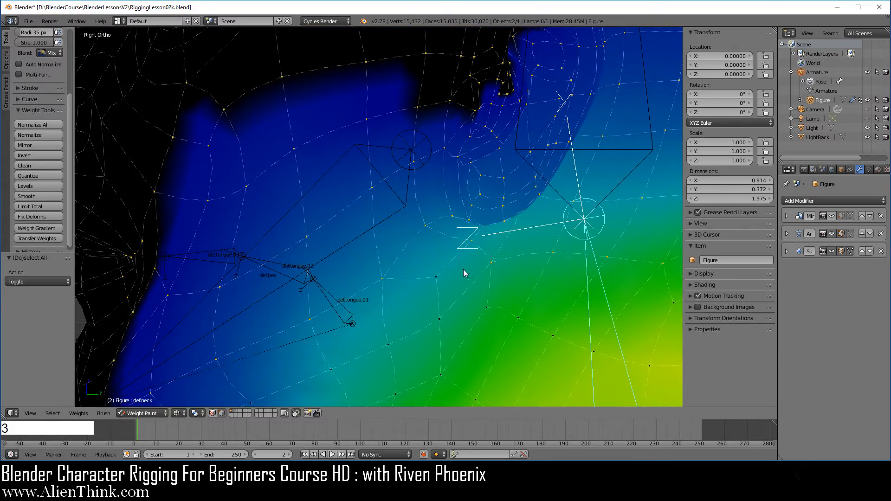
pyautogui.keyDown('shift'); pyautogui.rightClick(434, 279); pyautogui.keyUp('shift')
pyautogui.scroll(-3, 514, 232)
pyautogui.moveTo(527, 207)
pyautogui.keyDown('shift'); pyautogui.mouseDown(button='middle')
pyautogui.moveTo(449, 233)
pyautogui.moveTo(465, 228)
pyautogui.mouseUp(button='middle'); pyautogui.keyUp('shift')
pyautogui.scroll(-4, 465, 230)
pyautogui.scroll(2, 466, 227)
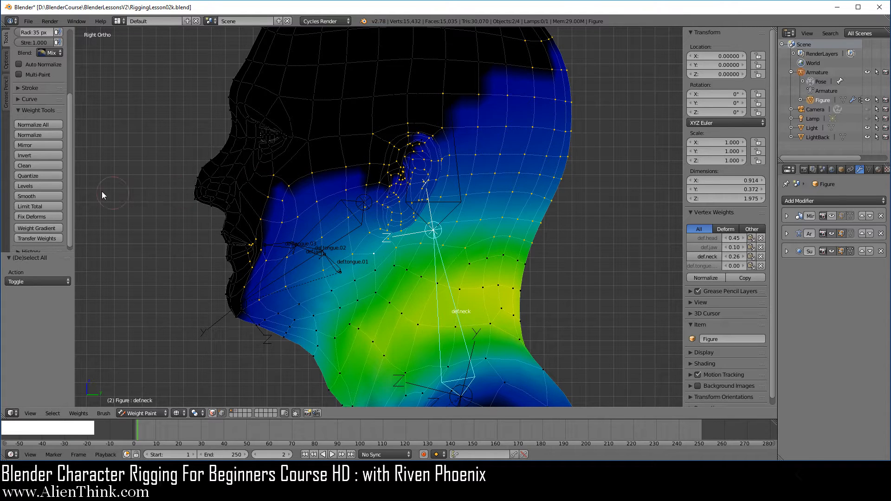
# Step: Try the Levels weight tool on the selected vertices of the active def.neck group with an offset of -0.201
pyautogui.click(49, 185)
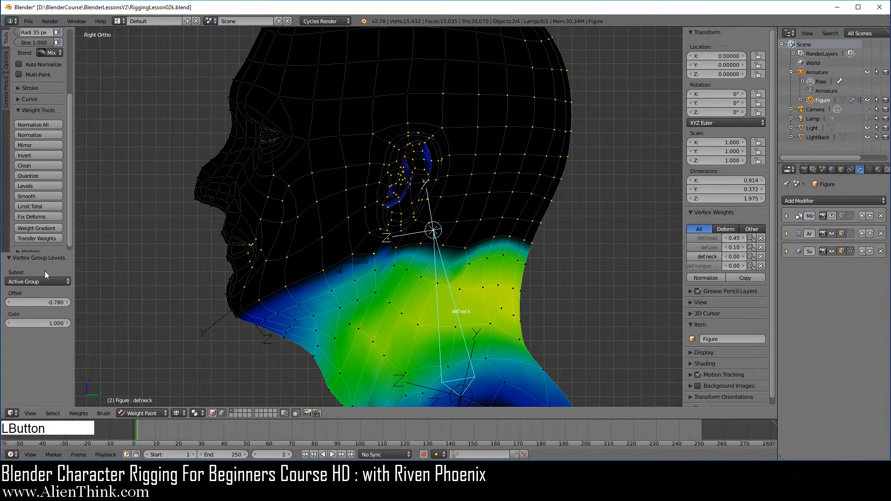
pyautogui.click(57, 302)
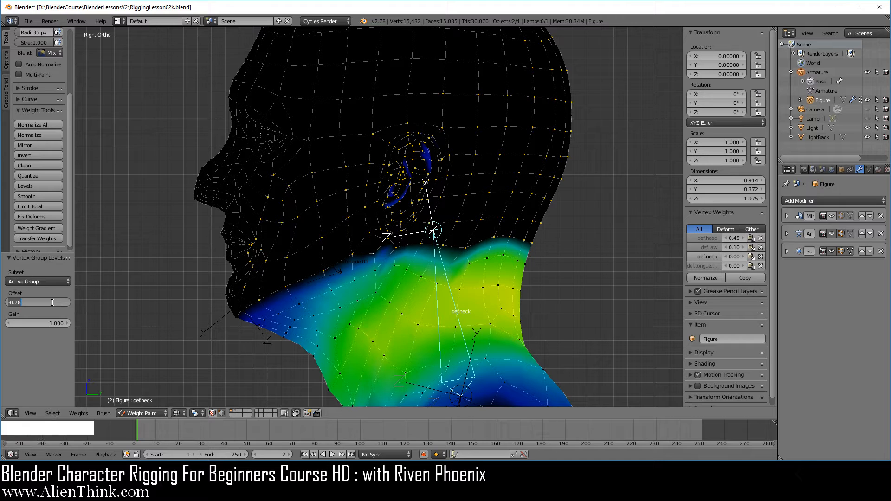
pyautogui.write('0')
pyautogui.press('Return')
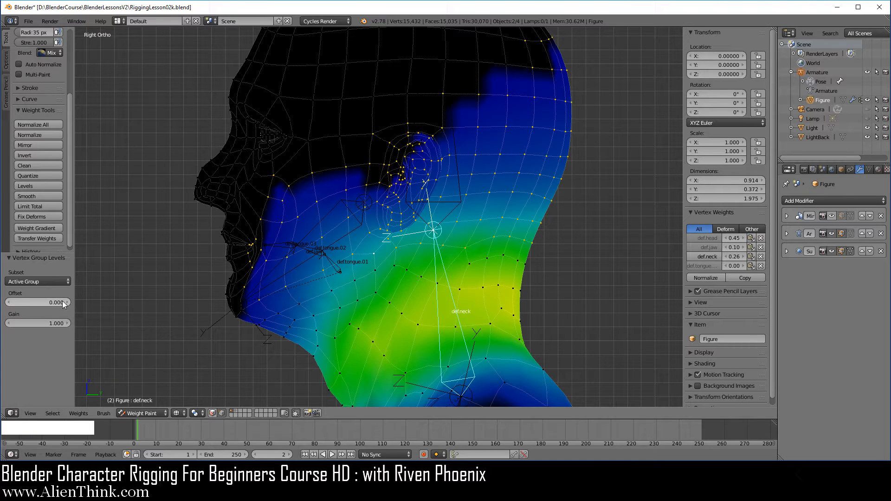
pyautogui.press('shift')
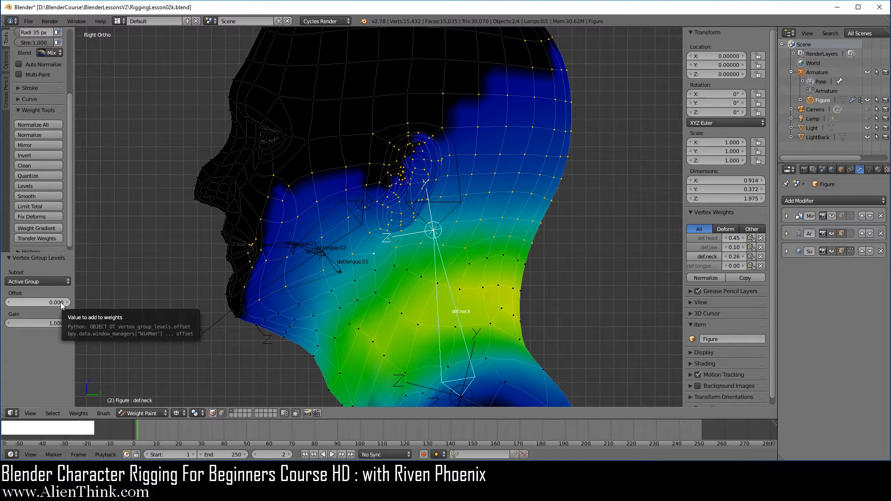
pyautogui.keyDown('shift'); pyautogui.moveTo(60, 302); pyautogui.dragTo(1, 302); pyautogui.keyUp('shift')
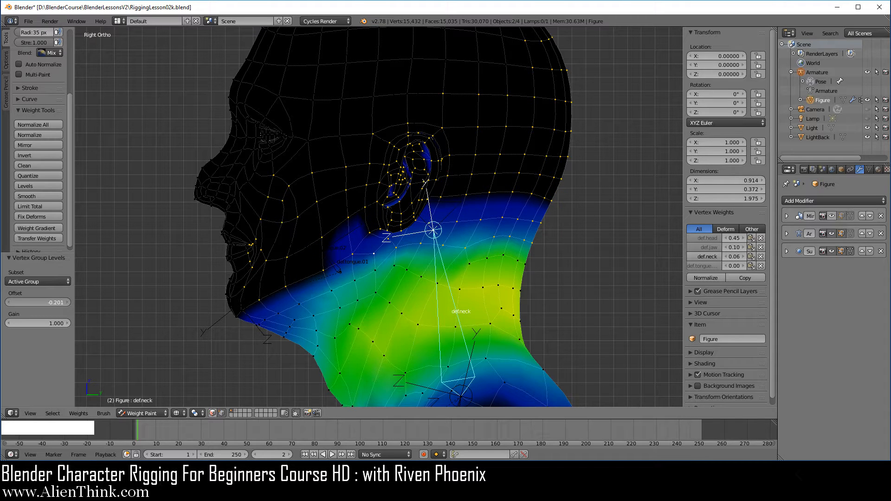
# Step: Examine the def.neck weights on and behind the ear, and undo the Levels adjustment
pyautogui.scroll(5, 453, 190)
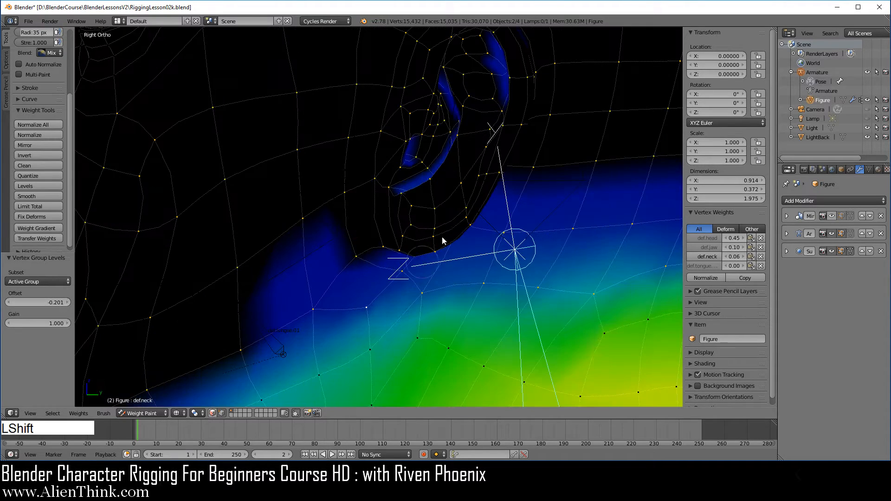
pyautogui.keyDown('shift'); pyautogui.moveTo(454, 191); pyautogui.dragTo(388, 255, button='middle'); pyautogui.keyUp('shift')
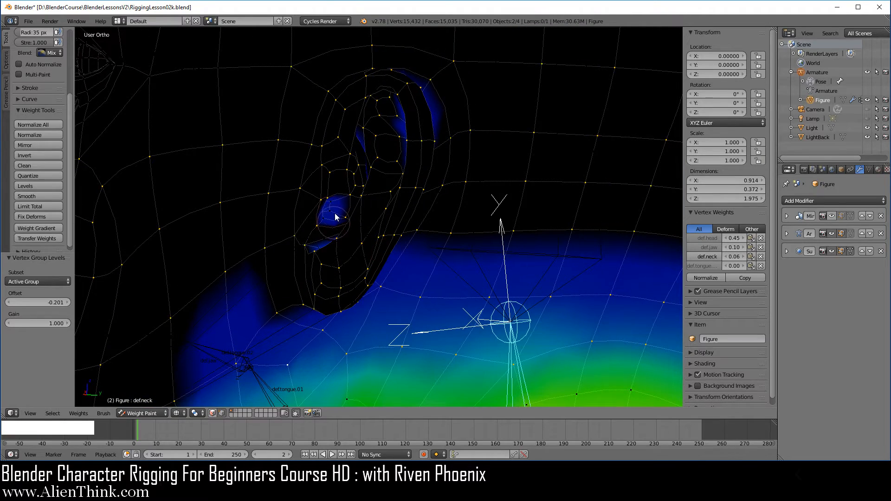
pyautogui.scroll(4, 335, 211)
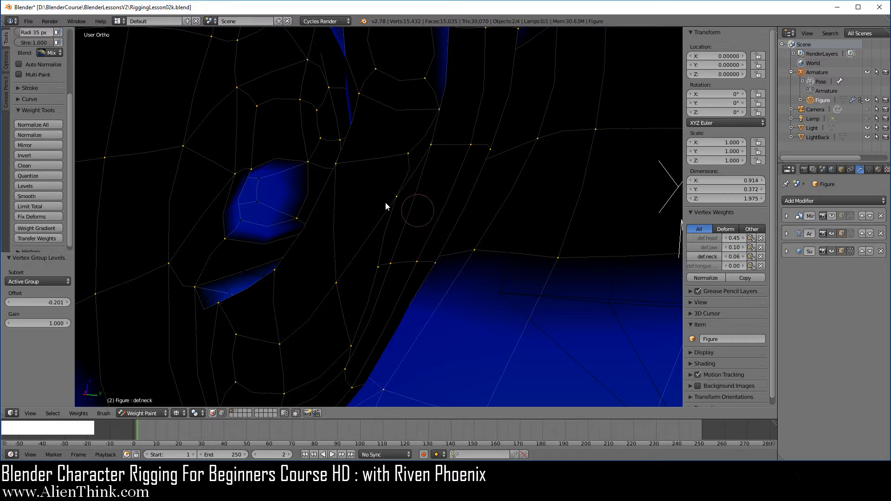
pyautogui.scroll(-4, 385, 206)
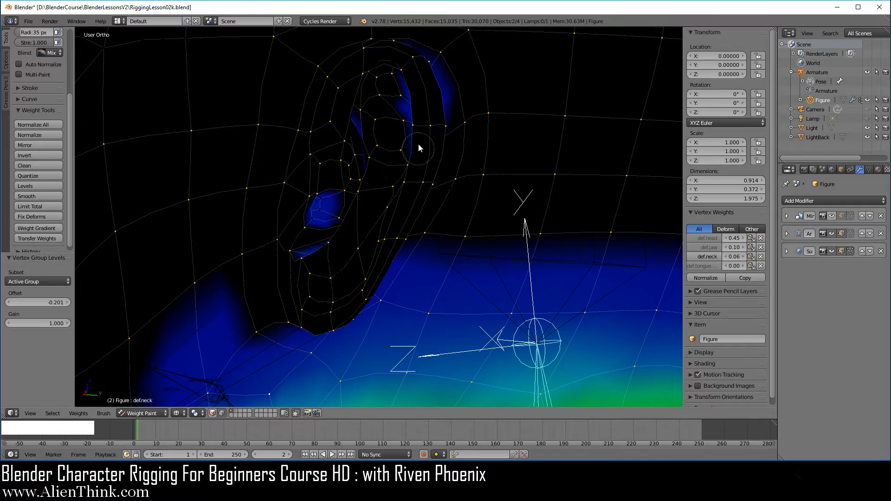
pyautogui.moveTo(433, 147); pyautogui.dragTo(363, 181, button='middle')
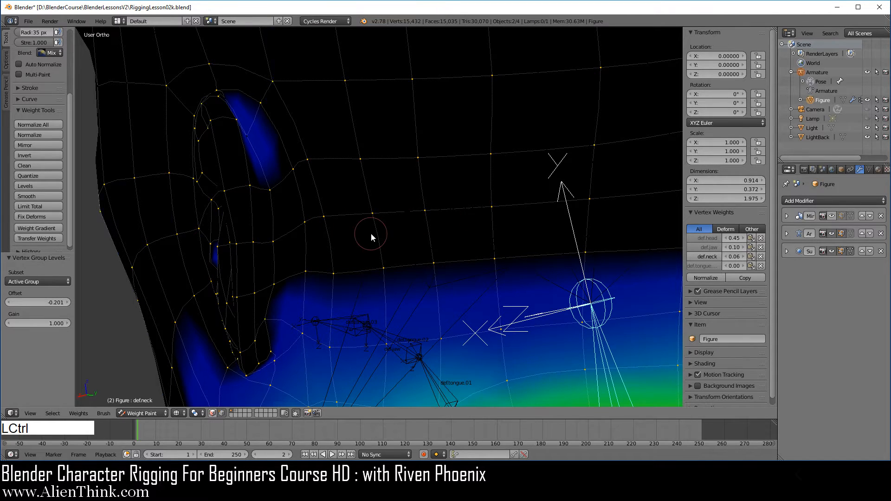
pyautogui.hotkey('ctrl', 'z')
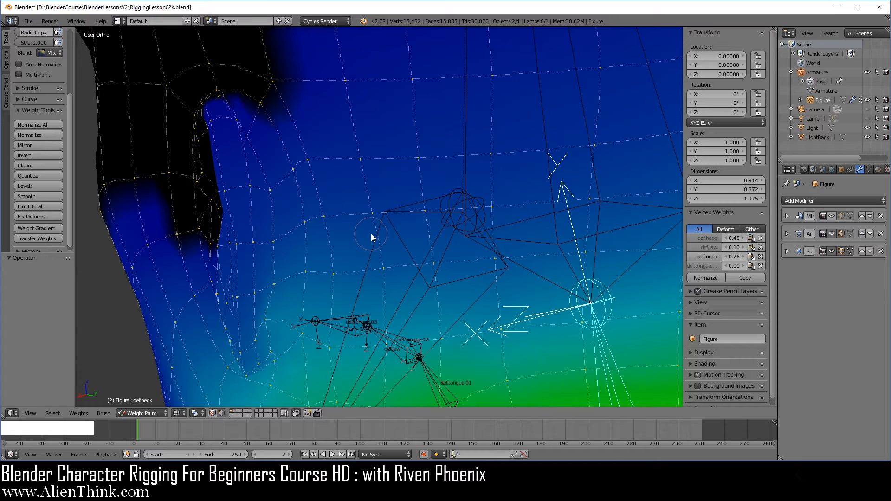
# Step: Try to add the unselected vertex in the crease behind the upper ear, picking it individually and with circle select
pyautogui.moveTo(470, 219); pyautogui.dragTo(312, 195, button='middle')
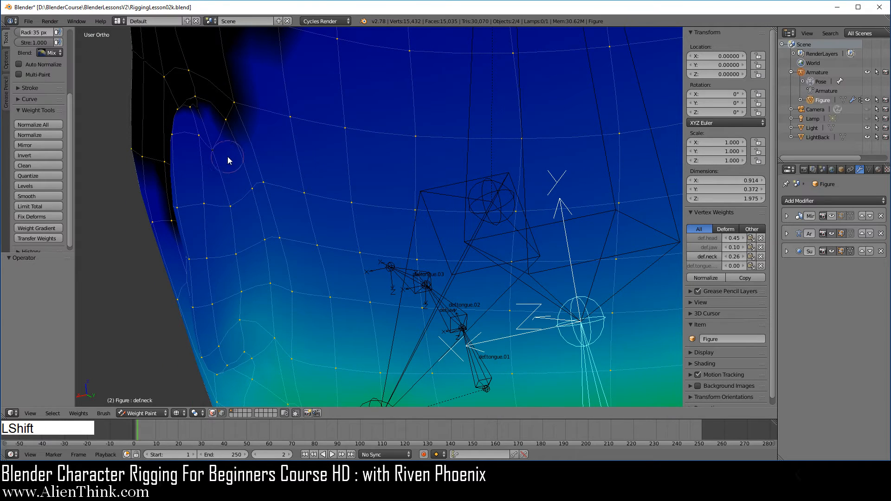
pyautogui.keyDown('shift'); pyautogui.rightClick(216, 155); pyautogui.keyUp('shift')
pyautogui.keyDown('shift'); pyautogui.rightClick(212, 152); pyautogui.keyUp('shift')
pyautogui.moveTo(229, 185); pyautogui.dragTo(344, 200, button='middle')
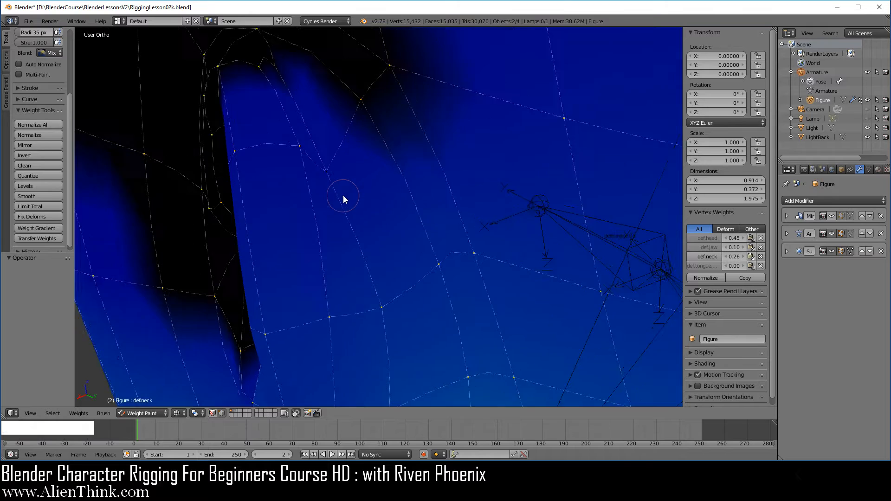
pyautogui.scroll(2, 302, 166)
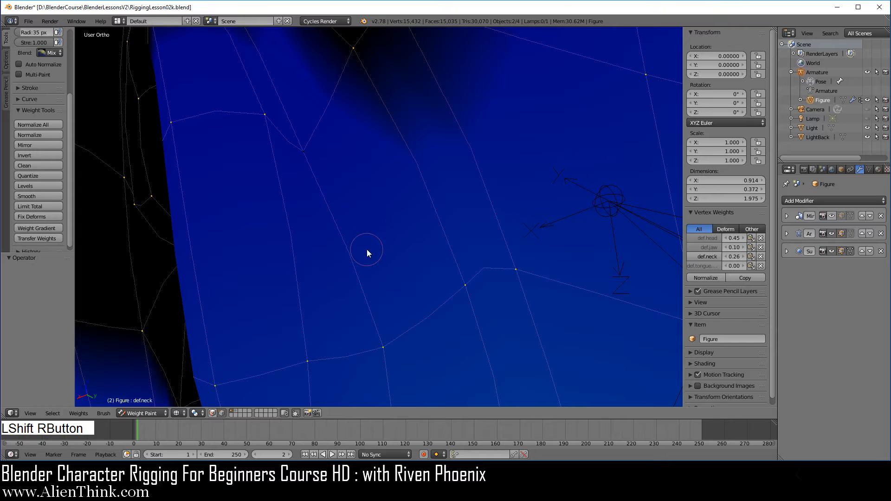
pyautogui.press('c')
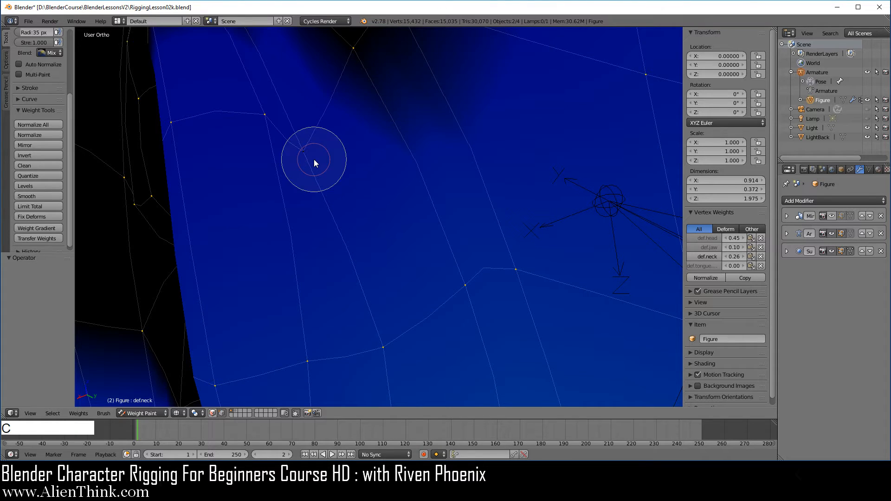
pyautogui.click(308, 155)
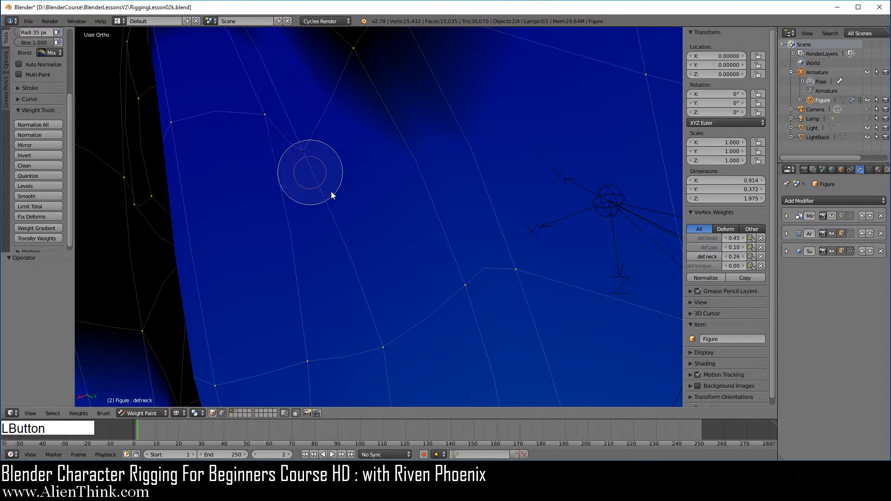
pyautogui.rightClick(367, 196)
pyautogui.scroll(-5, 369, 200)
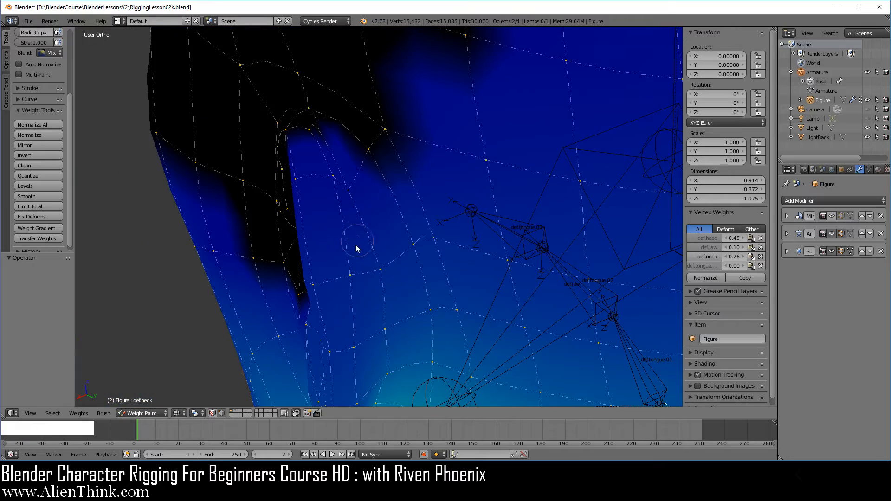
# Step: Add the missed vertices inside the ear hollow to the selection one at a time
pyautogui.moveTo(355, 244); pyautogui.dragTo(364, 210, button='middle')
pyautogui.scroll(3, 381, 218)
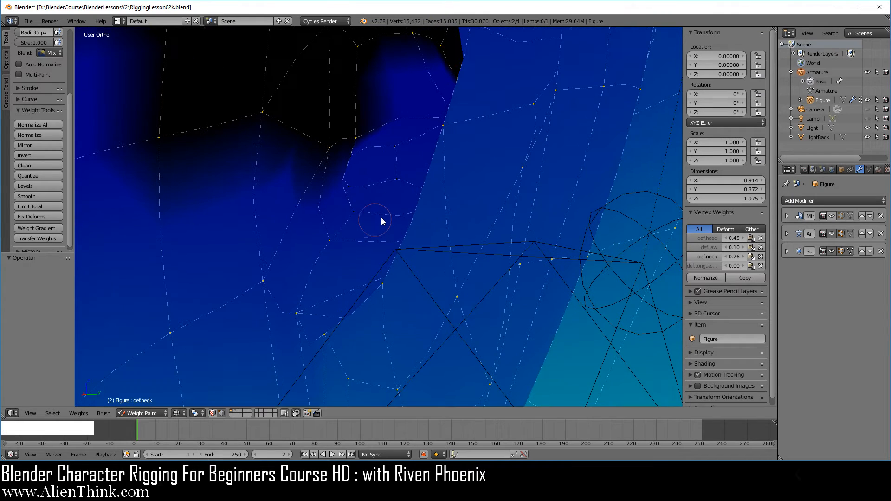
pyautogui.keyDown('shift'); pyautogui.rightClick(395, 146); pyautogui.keyUp('shift')
pyautogui.keyDown('shift'); pyautogui.rightClick(394, 178); pyautogui.keyUp('shift')
pyautogui.moveTo(374, 199); pyautogui.dragTo(308, 183, button='middle')
pyautogui.keyDown('shift'); pyautogui.rightClick(309, 197); pyautogui.keyUp('shift')
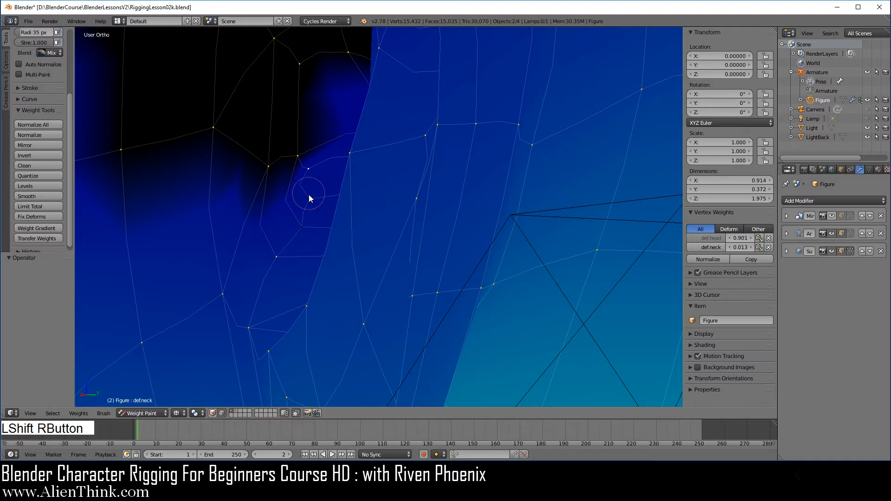
# Step: Retry circle-selecting the crease vertex behind the ear, and turn off limiting the selection to visible geometry
pyautogui.scroll(-2, 349, 237)
pyautogui.moveTo(349, 234)
pyautogui.mouseDown(button='middle')
pyautogui.moveTo(374, 233)
pyautogui.moveTo(396, 246)
pyautogui.moveTo(342, 266)
pyautogui.moveTo(320, 260)
pyautogui.moveTo(393, 210)
pyautogui.moveTo(385, 216)
pyautogui.moveTo(446, 223)
pyautogui.moveTo(483, 241)
pyautogui.moveTo(395, 217)
pyautogui.mouseUp(button='middle')
pyautogui.scroll(4, 393, 215)
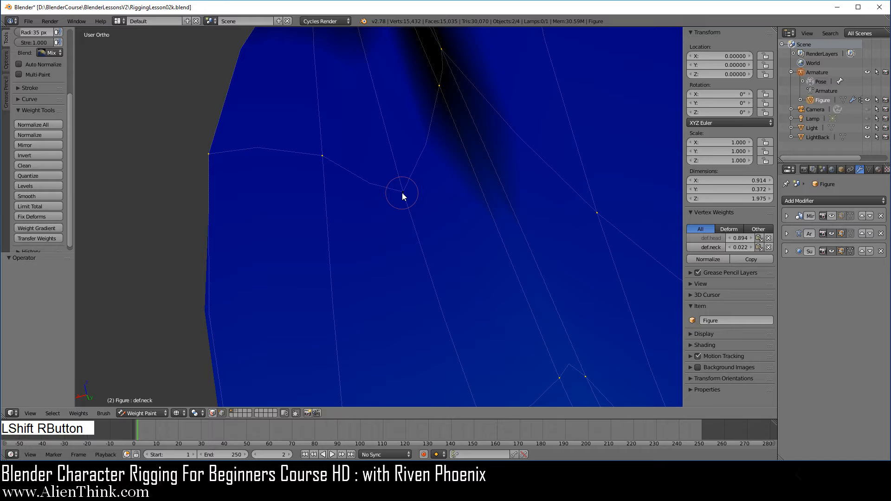
pyautogui.press('c')
pyautogui.click(404, 196)
pyautogui.rightClick(402, 196)
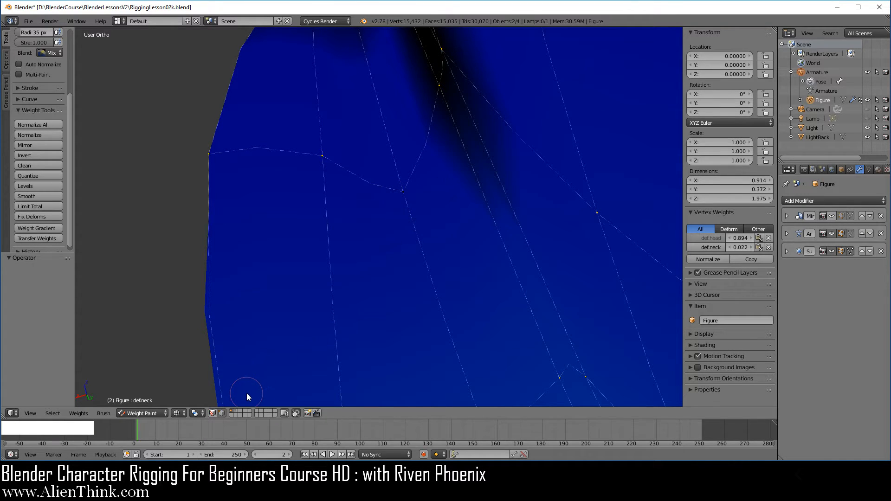
pyautogui.click(297, 413)
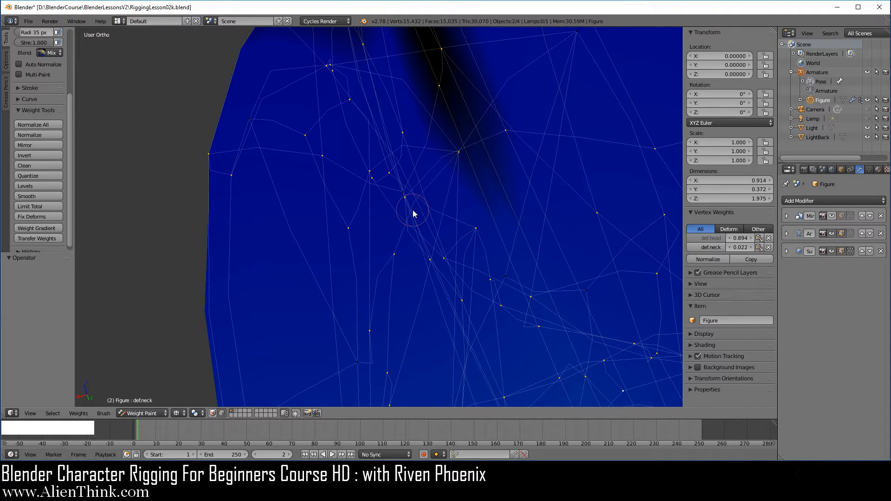
# Step: Add the missed vertex behind the ear and the unselected vertices along the upper ear rim, using circle select for the rim
pyautogui.moveTo(421, 237); pyautogui.dragTo(415, 255, button='middle')
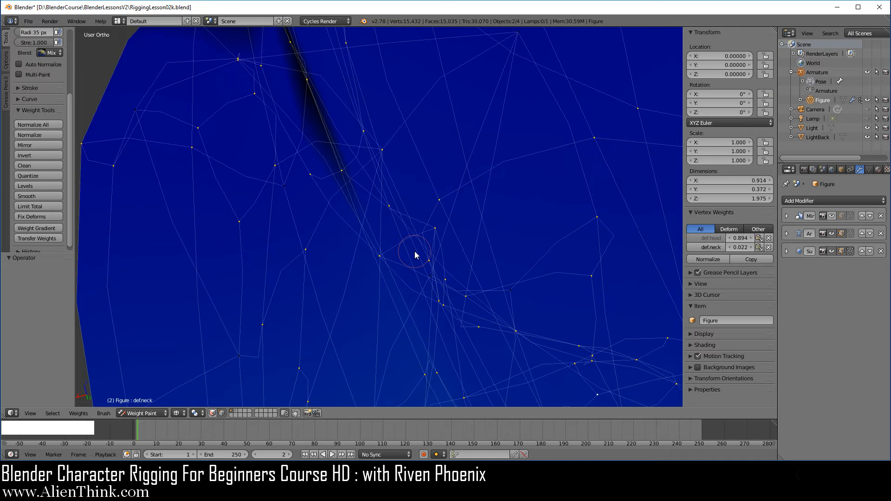
pyautogui.keyDown('shift'); pyautogui.rightClick(286, 190); pyautogui.keyUp('shift')
pyautogui.scroll(-4, 380, 236)
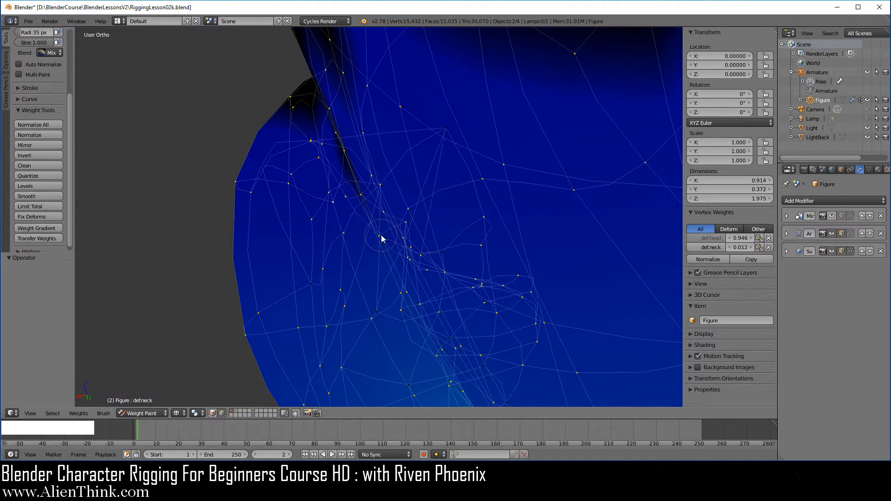
pyautogui.moveTo(382, 239); pyautogui.dragTo(355, 258, button='middle')
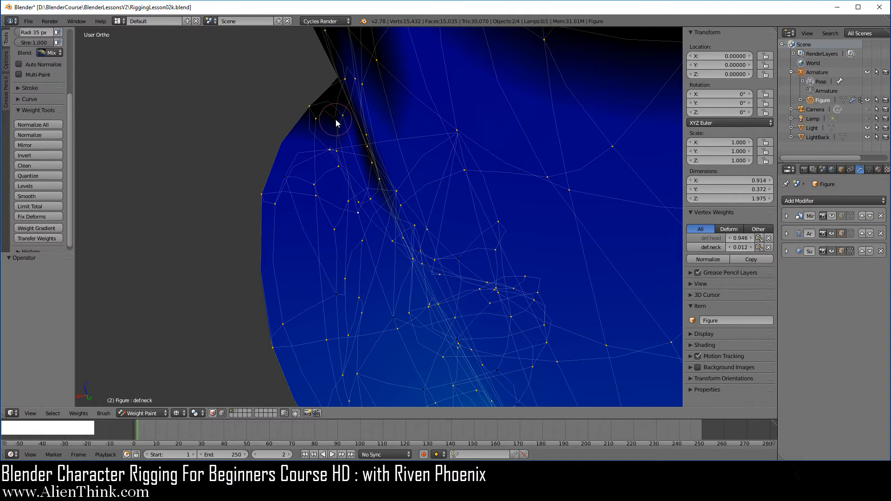
pyautogui.moveTo(335, 122); pyautogui.dragTo(342, 174)
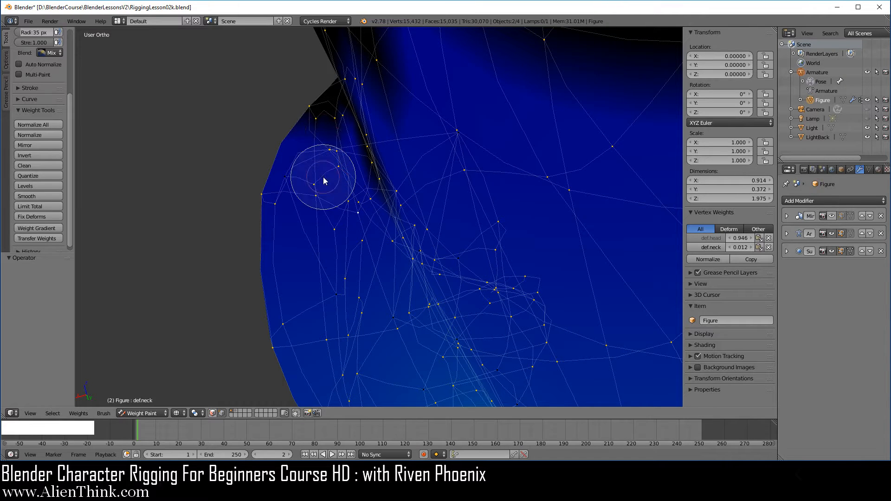
pyautogui.rightClick(342, 232)
# Step: Add the unselected vertices in the ear's bowl and above the earlobe to the selection one at a time
pyautogui.moveTo(342, 232); pyautogui.dragTo(396, 174, button='middle')
pyautogui.scroll(-1, 394, 173)
pyautogui.scroll(2, 570, 185)
pyautogui.keyDown('shift'); pyautogui.moveTo(571, 185); pyautogui.dragTo(421, 184, button='middle'); pyautogui.keyUp('shift')
pyautogui.keyDown('shift'); pyautogui.rightClick(421, 95); pyautogui.keyUp('shift')
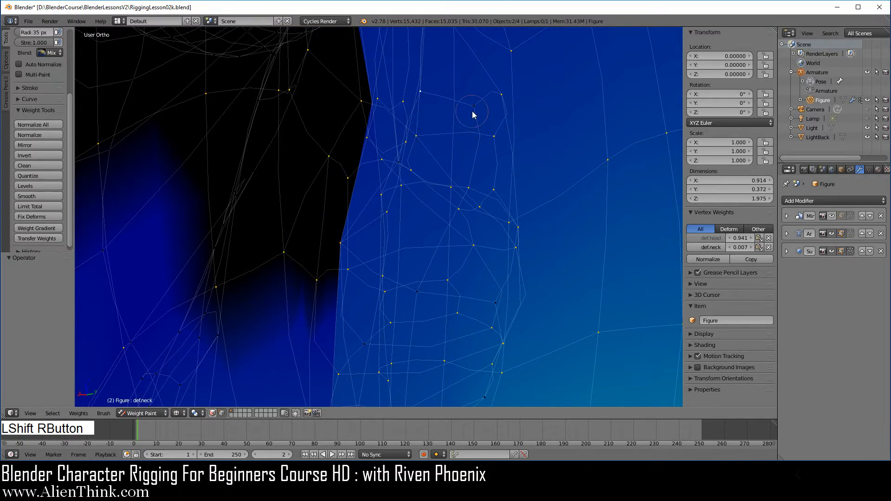
pyautogui.scroll(-2, 465, 175)
pyautogui.moveTo(465, 175); pyautogui.dragTo(440, 184, button='middle')
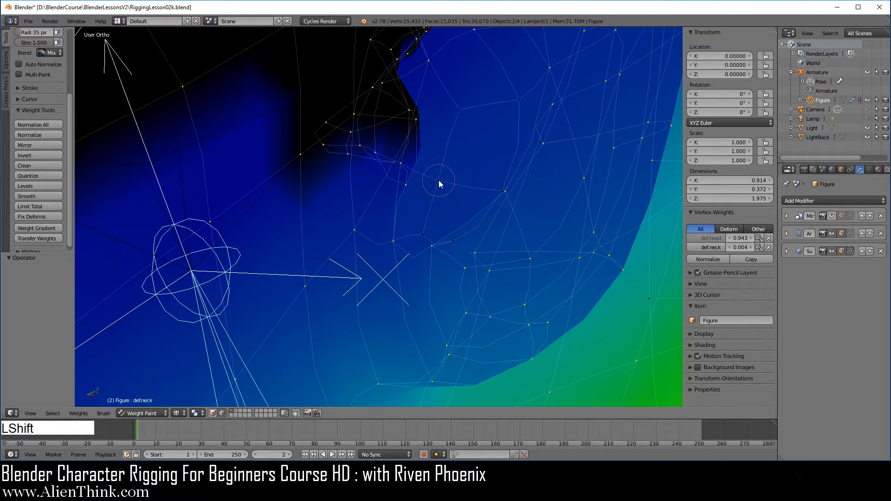
pyautogui.keyDown('shift'); pyautogui.rightClick(456, 119); pyautogui.keyUp('shift')
pyautogui.keyDown('shift'); pyautogui.rightClick(459, 110); pyautogui.keyUp('shift')
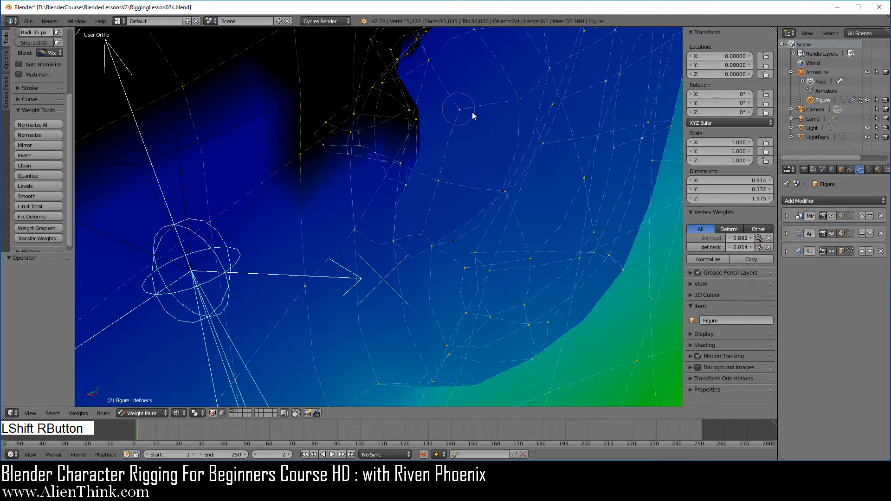
pyautogui.moveTo(495, 211)
pyautogui.mouseDown(button='middle')
pyautogui.moveTo(497, 221)
pyautogui.moveTo(498, 211)
pyautogui.mouseUp(button='middle')
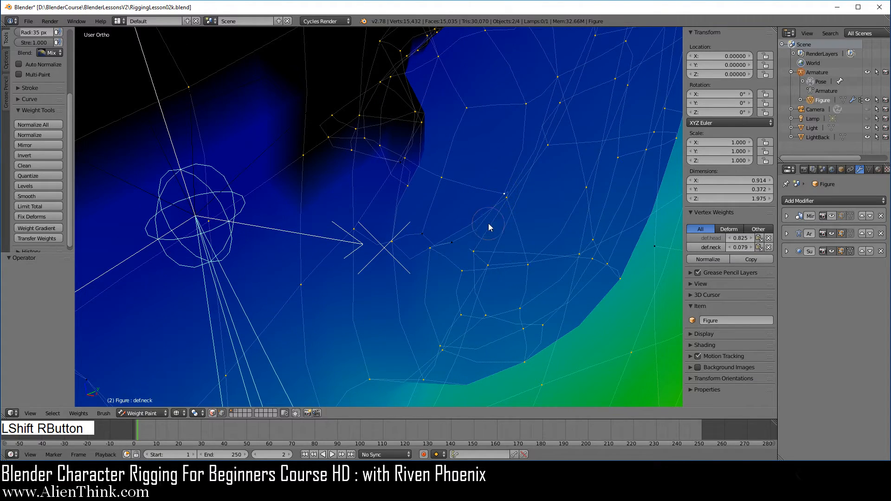
pyautogui.keyDown('shift'); pyautogui.rightClick(454, 242); pyautogui.keyUp('shift')
pyautogui.keyDown('shift'); pyautogui.rightClick(422, 232); pyautogui.keyUp('shift')
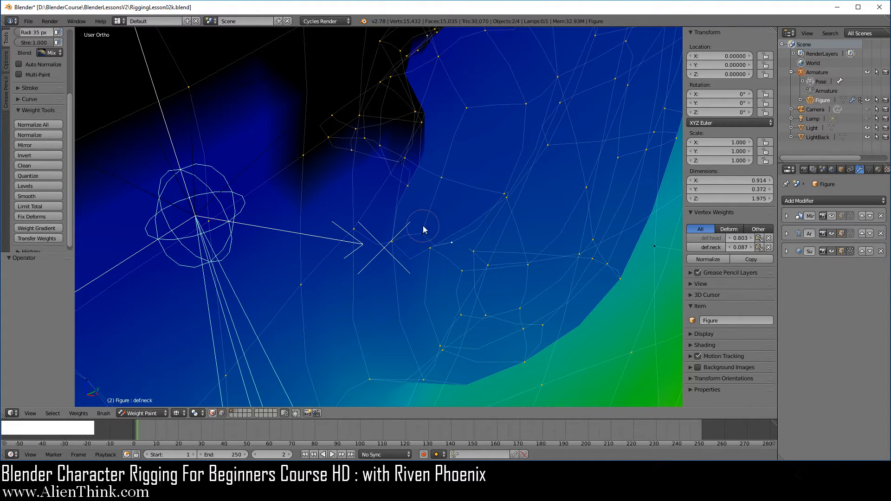
# Step: Add the remaining missed vertices near the front of the ear opening and in the upper ear fold to the selection
pyautogui.moveTo(469, 271); pyautogui.dragTo(371, 228, button='middle')
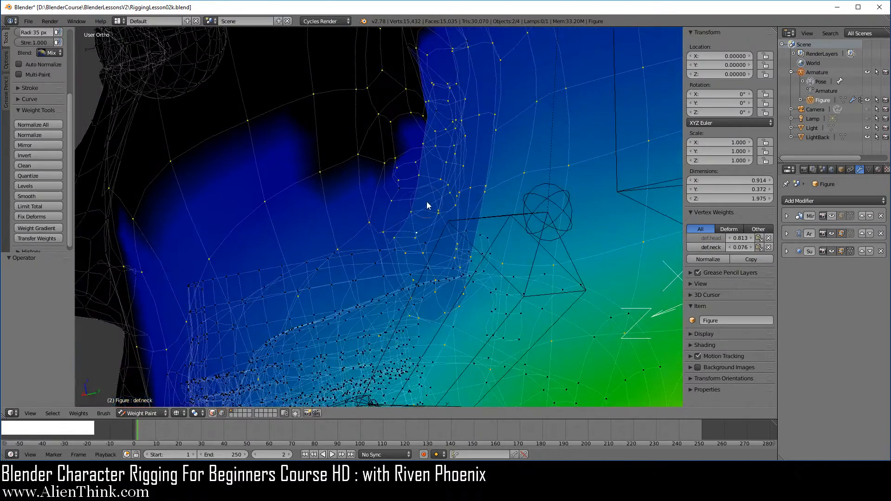
pyautogui.scroll(3, 427, 202)
pyautogui.keyDown('shift'); pyautogui.rightClick(438, 220); pyautogui.keyUp('shift')
pyautogui.scroll(-3, 438, 227)
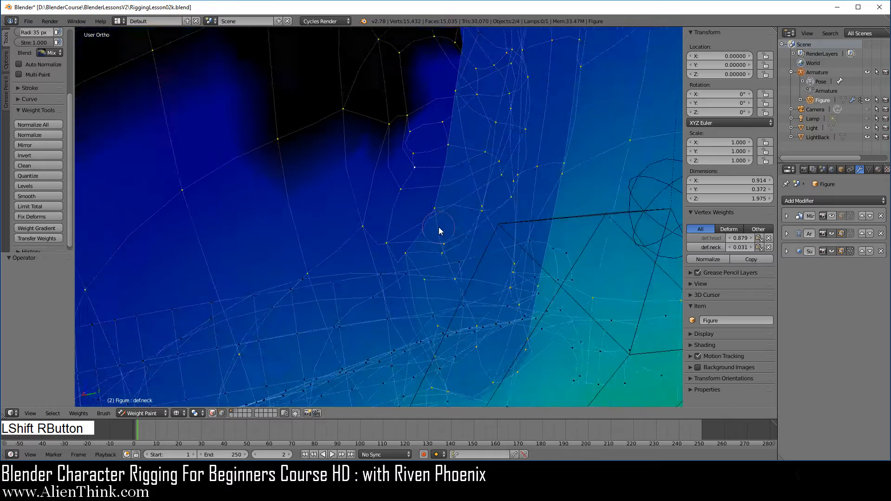
pyautogui.moveTo(424, 189); pyautogui.dragTo(538, 213, button='middle')
pyautogui.keyDown('shift'); pyautogui.moveTo(524, 173); pyautogui.dragTo(400, 249, button='middle'); pyautogui.keyUp('shift')
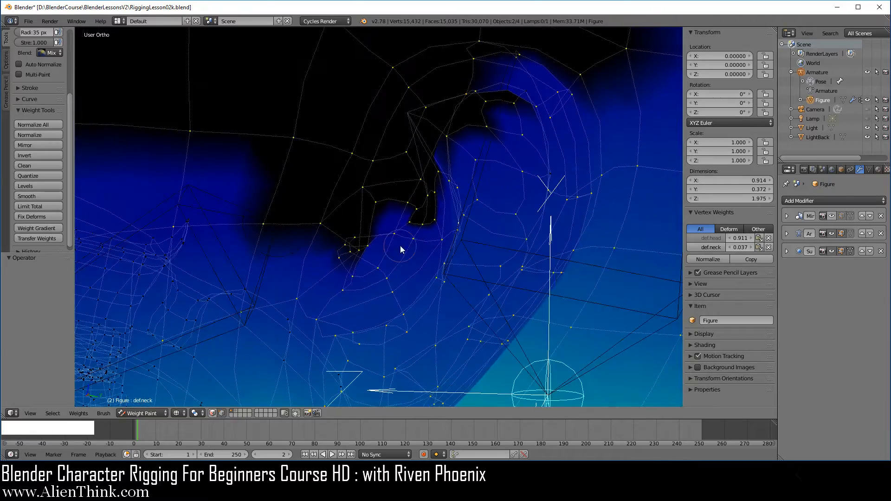
pyautogui.keyDown('shift'); pyautogui.rightClick(531, 94); pyautogui.keyUp('shift')
# Step: Try Levels with an offset of -0.201 on the def.neck weights, inspect the upper ear, and undo the adjustment
pyautogui.moveTo(521, 250); pyautogui.dragTo(501, 193, button='middle')
pyautogui.press('KP_3')
pyautogui.keyDown('shift'); pyautogui.moveTo(485, 231); pyautogui.dragTo(474, 205, button='middle'); pyautogui.keyUp('shift')
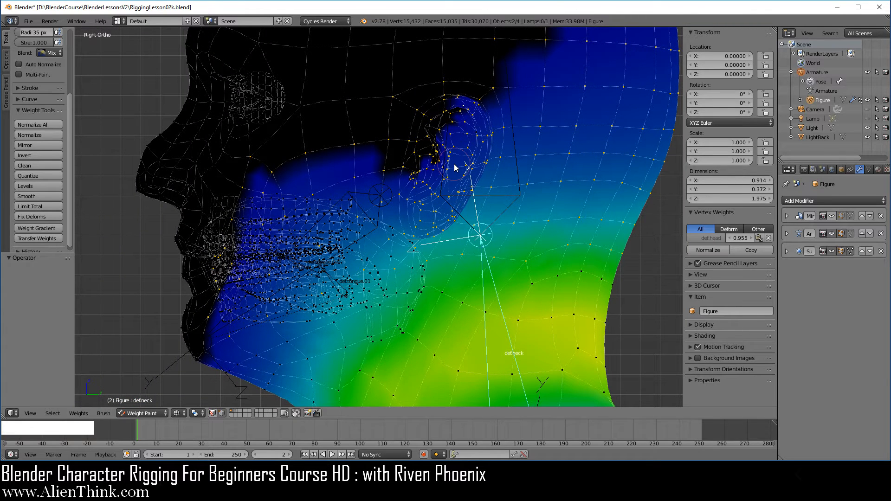
pyautogui.click(33, 187)
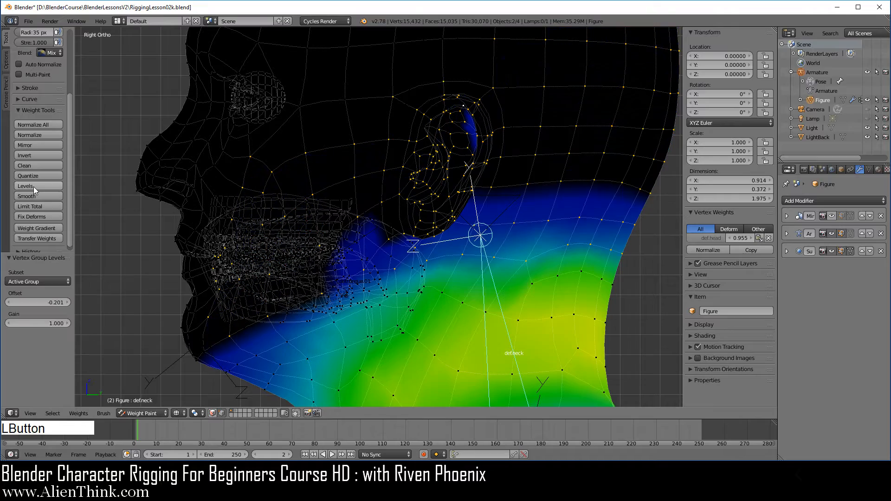
pyautogui.scroll(5, 486, 141)
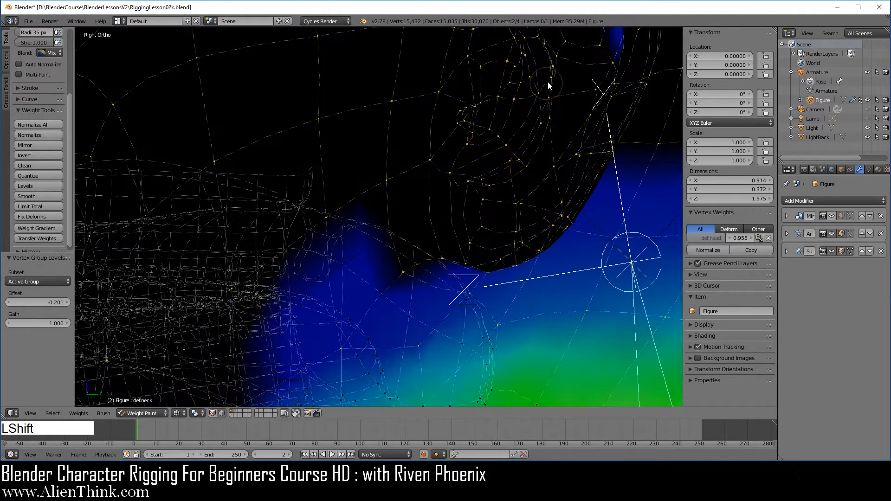
pyautogui.keyDown('shift'); pyautogui.moveTo(548, 84); pyautogui.dragTo(301, 296, button='middle'); pyautogui.keyUp('shift')
pyautogui.scroll(3, 378, 234)
pyautogui.moveTo(374, 234); pyautogui.dragTo(418, 208, button='middle')
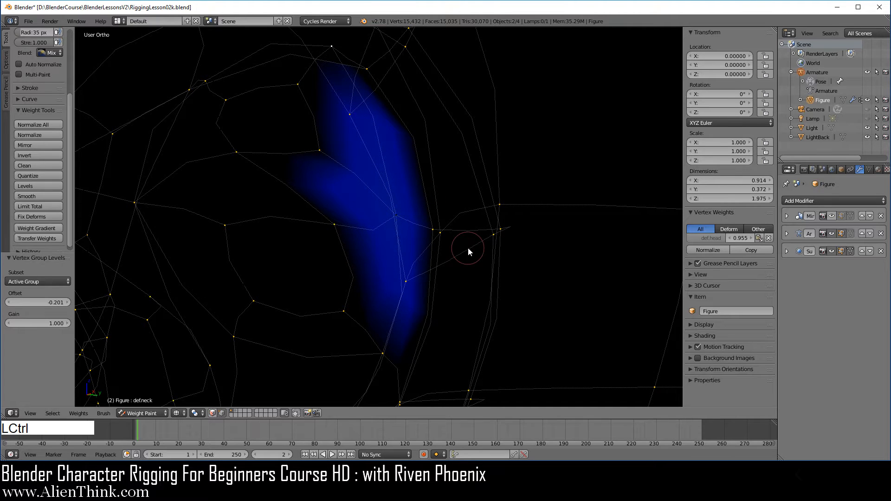
pyautogui.hotkey('ctrl', 'z')
pyautogui.moveTo(458, 238); pyautogui.dragTo(435, 225, button='middle')
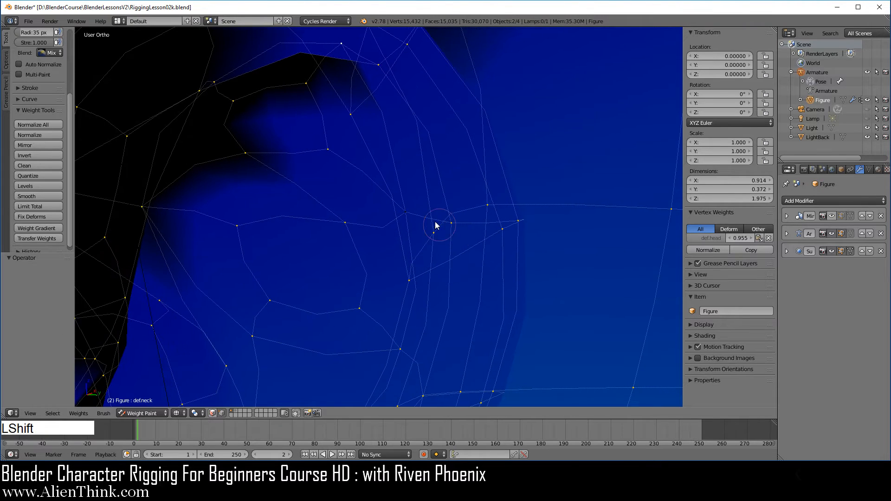
# Step: Add the missed vertex in the upper ear crease and reapply Levels to def.neck with an offset of -0.201
pyautogui.keyDown('shift'); pyautogui.rightClick(408, 213); pyautogui.keyUp('shift')
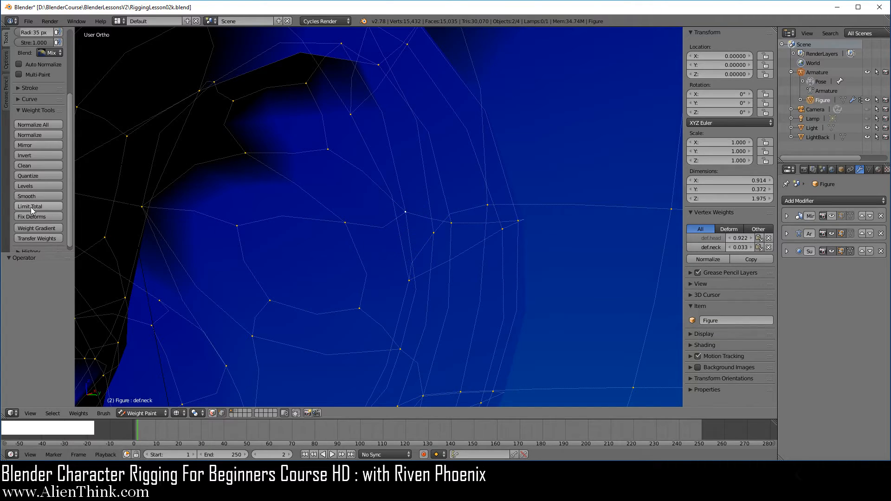
pyautogui.click(34, 187)
pyautogui.scroll(-10, 446, 217)
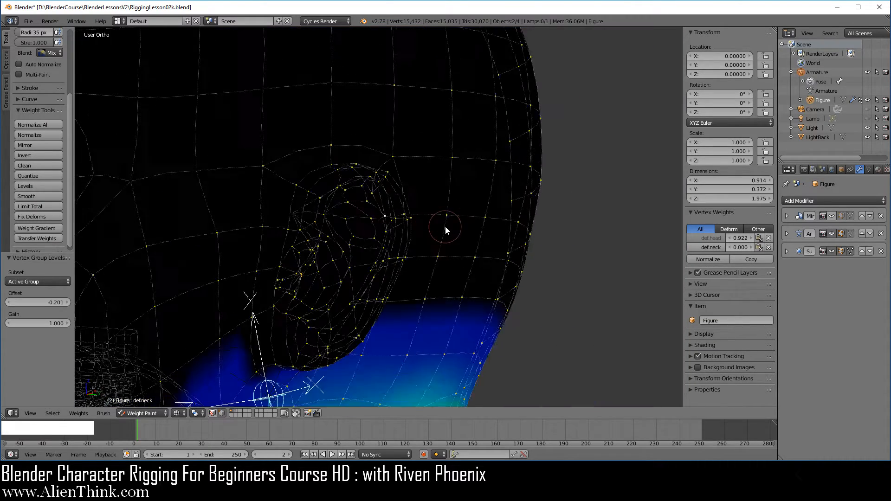
pyautogui.moveTo(380, 236); pyautogui.dragTo(324, 266, button='middle')
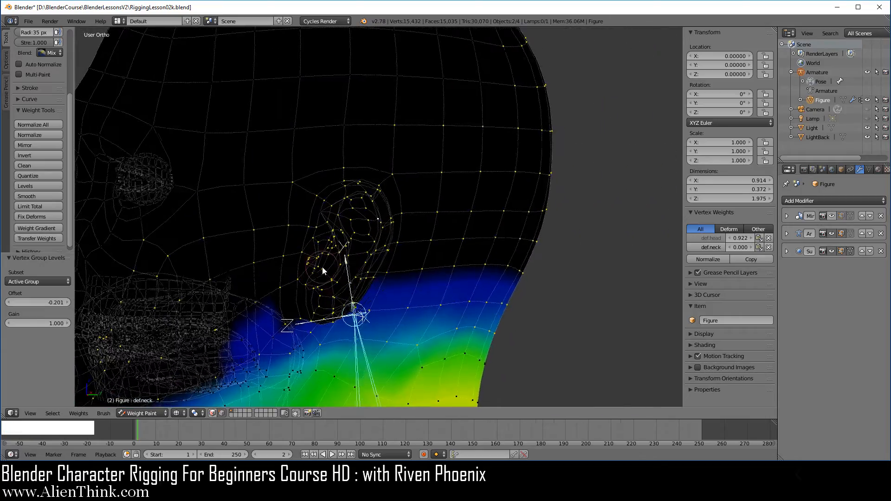
pyautogui.press('KP_3')
pyautogui.keyDown('shift'); pyautogui.moveTo(368, 284); pyautogui.dragTo(468, 158, button='middle'); pyautogui.keyUp('shift')
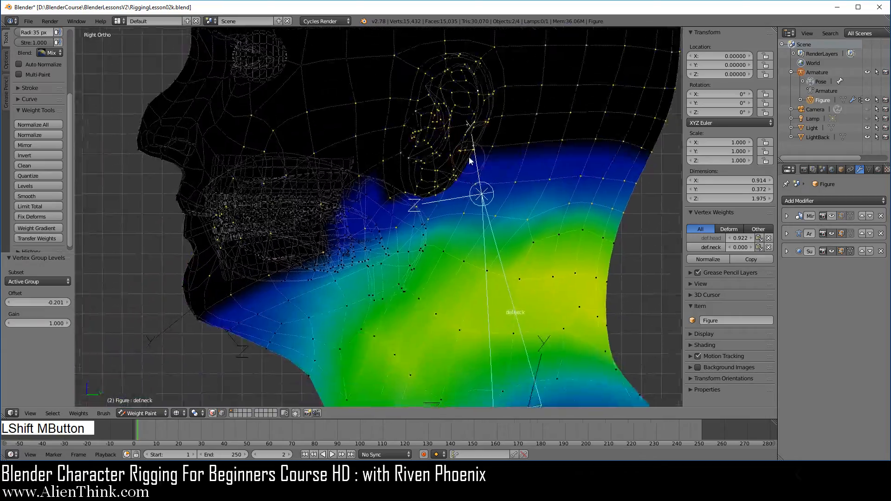
# Step: Set the Levels offset to -0.224 while checking the weights below the ear, and limit selection to visible geometry again
pyautogui.moveTo(44, 302)
pyautogui.keyDown('shift'); pyautogui.mouseDown()
pyautogui.moveTo(18, 303)
pyautogui.moveTo(45, 306)
pyautogui.mouseUp(); pyautogui.keyUp('shift')
pyautogui.moveTo(376, 238); pyautogui.dragTo(238, 207, button='middle')
pyautogui.scroll(2, 361, 176)
pyautogui.moveTo(361, 176); pyautogui.dragTo(408, 160, button='middle')
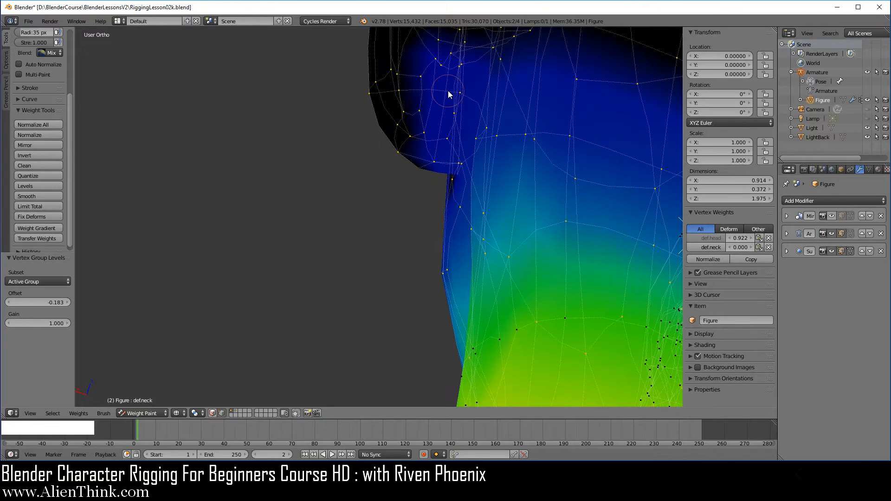
pyautogui.keyDown('shift'); pyautogui.moveTo(54, 300); pyautogui.dragTo(47, 301); pyautogui.keyUp('shift')
pyautogui.moveTo(485, 143); pyautogui.dragTo(420, 244, button='middle')
pyautogui.press('KP_3')
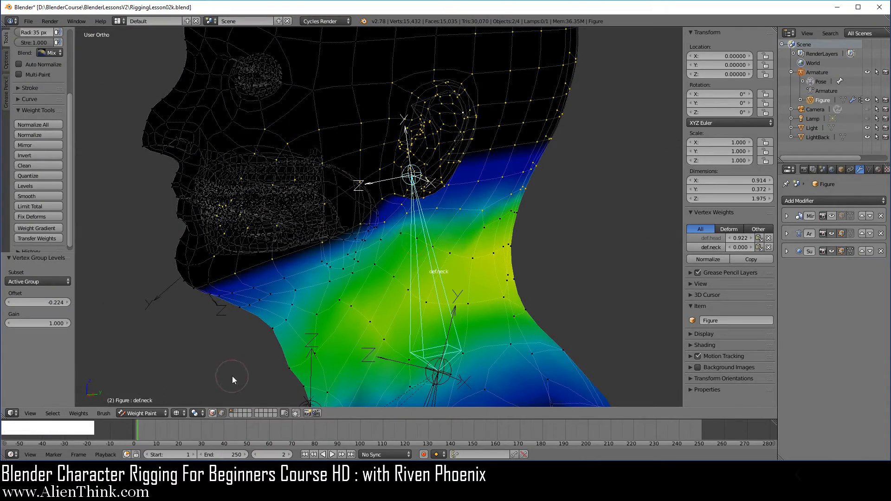
pyautogui.click(295, 413)
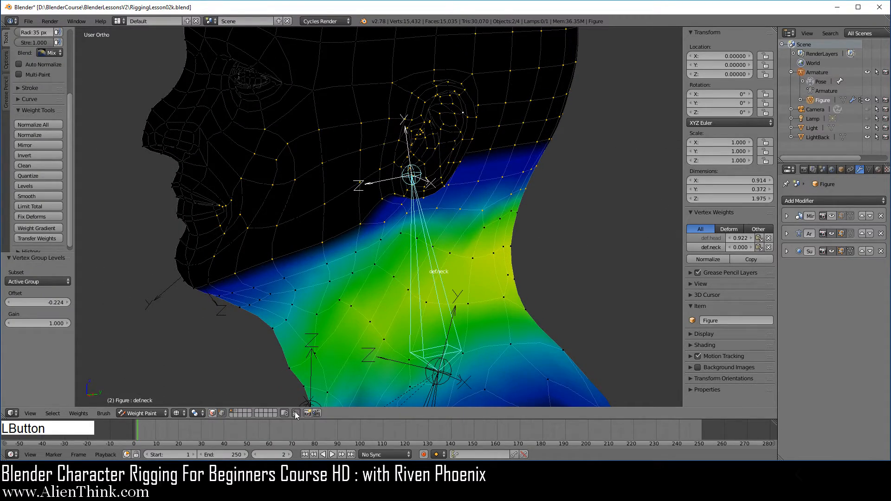
pyautogui.moveTo(320, 209); pyautogui.dragTo(435, 213, button='middle')
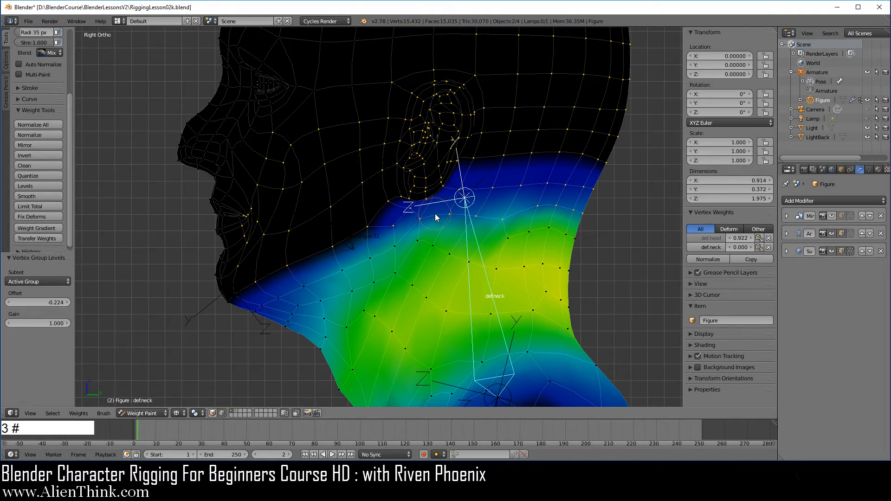
# Step: Return the figure to Object Mode with solid shading and enable the Mirror modifier in the viewport
pyautogui.click(156, 413)
pyautogui.click(150, 403)
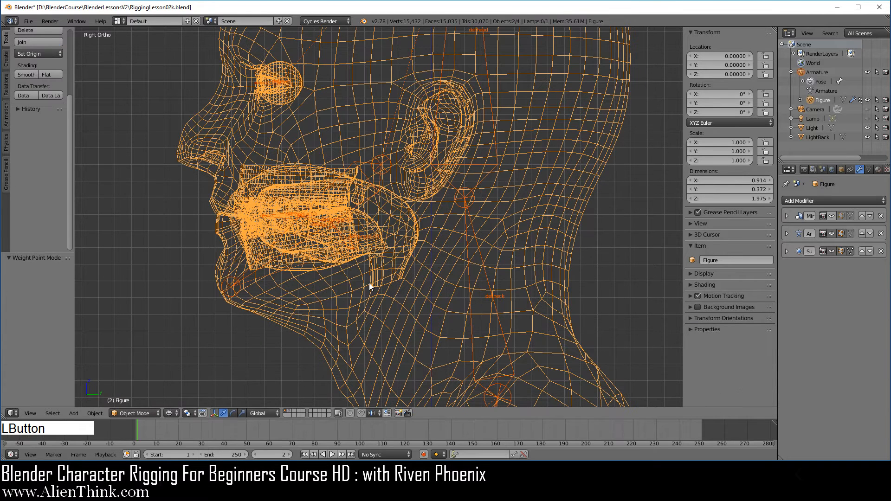
pyautogui.press('z')
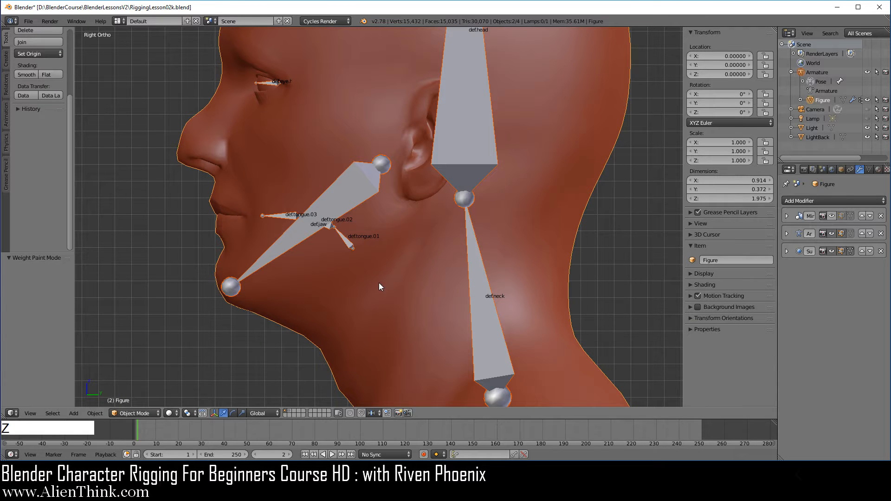
pyautogui.click(834, 216)
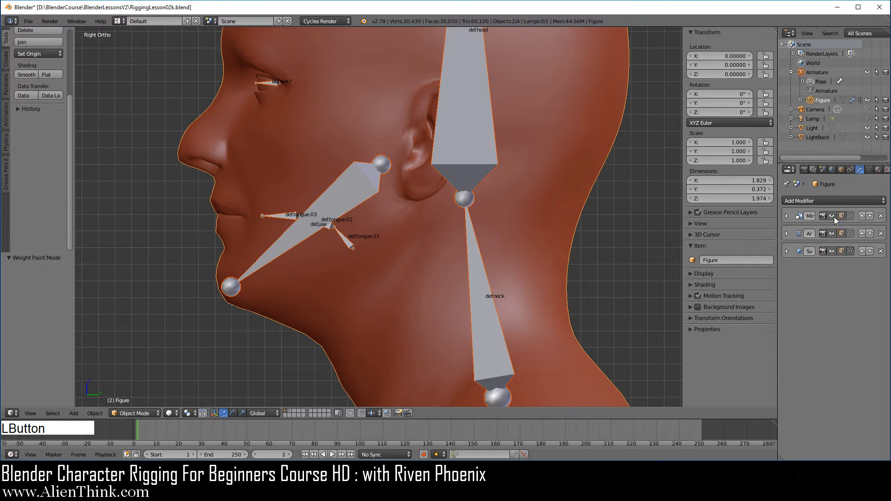
# Step: Rotate the def.neck bone by about 19° in the front view to test the neck and head deformation
pyautogui.rightClick(483, 291)
pyautogui.press('1')
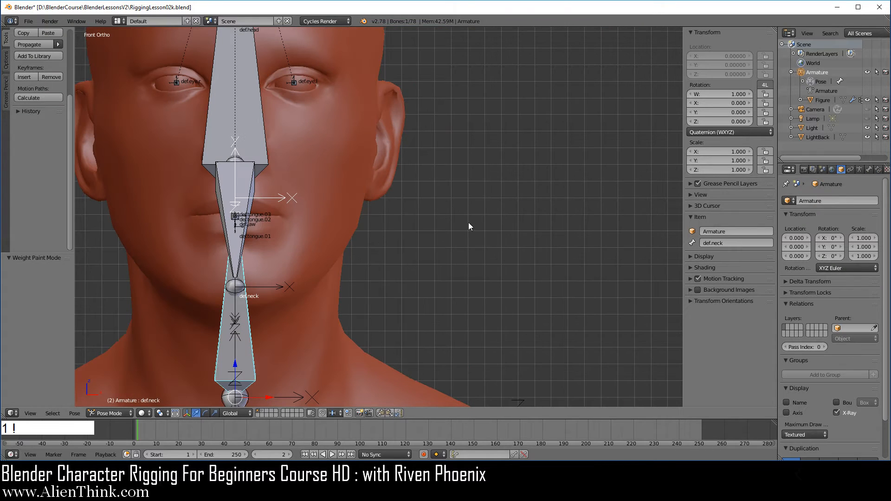
pyautogui.press('r')
pyautogui.click(505, 267)
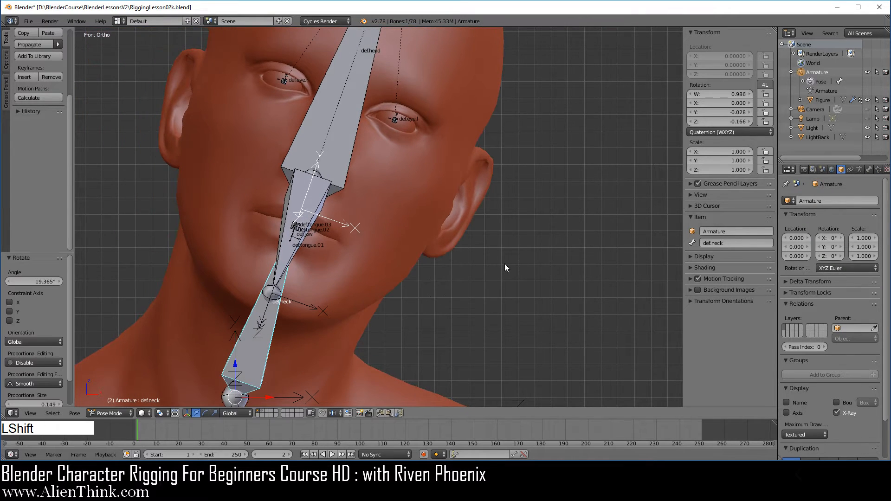
# Step: Test the deformation by rotating the def.head bone sideways, and cancel the rotation
pyautogui.keyDown('shift'); pyautogui.moveTo(505, 267); pyautogui.dragTo(515, 322, button='middle'); pyautogui.keyUp('shift')
pyautogui.rightClick(458, 179)
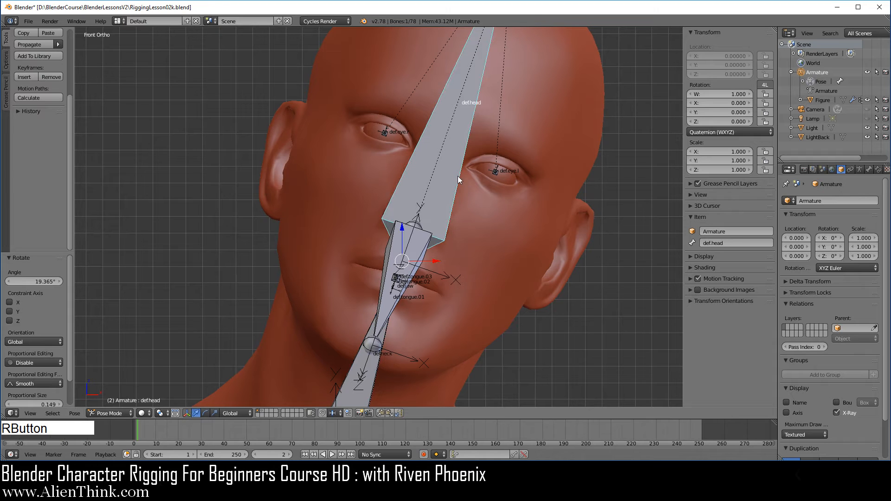
pyautogui.press('r')
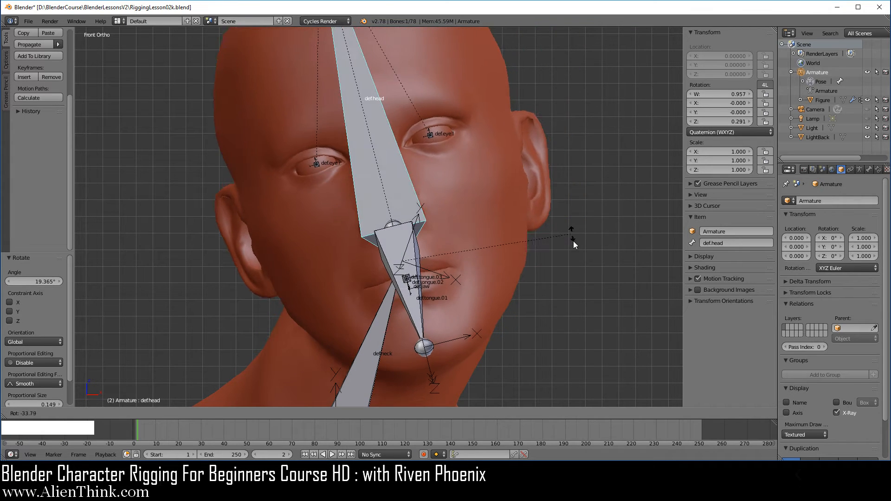
pyautogui.rightClick(570, 275)
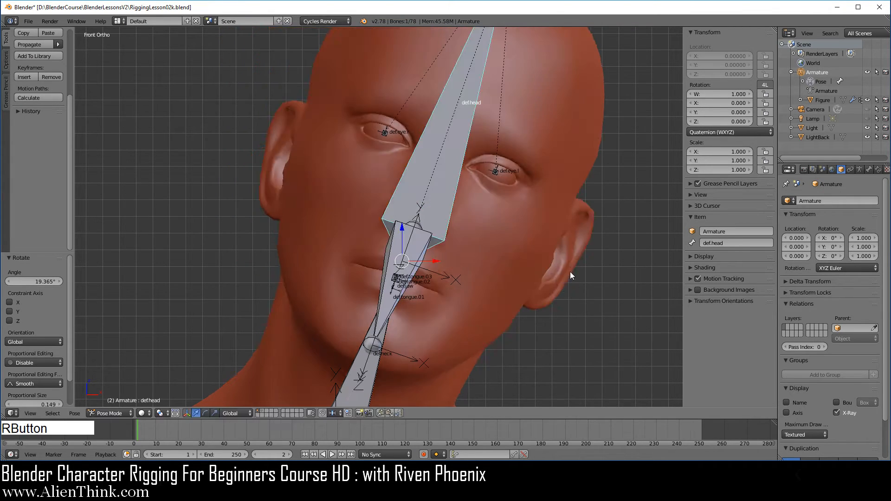
# Step: Clear the def.neck bone's rotation, then test the neck deformation with a free trackball rotation and cancel it
pyautogui.scroll(-3, 557, 268)
pyautogui.keyDown('shift'); pyautogui.moveTo(552, 269); pyautogui.dragTo(386, 257, button='middle'); pyautogui.keyUp('shift')
pyautogui.rightClick(387, 259)
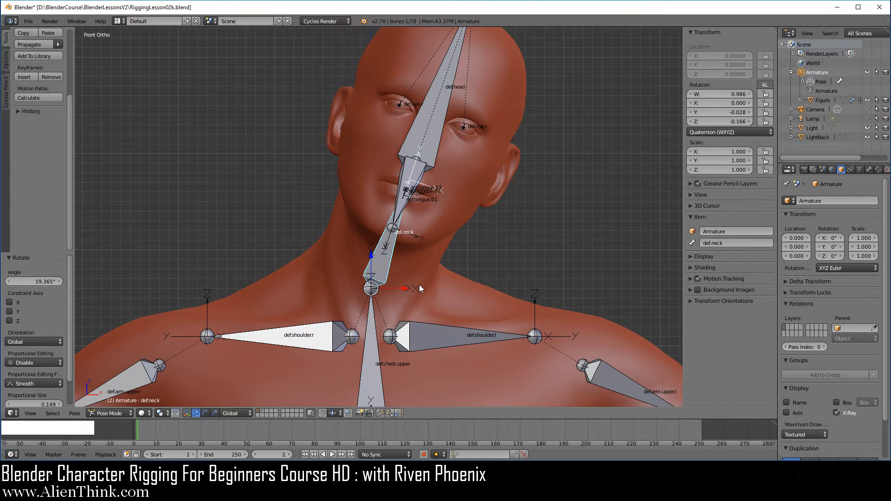
pyautogui.hotkey('alt', 'r')
pyautogui.press('r')
pyautogui.press('r')
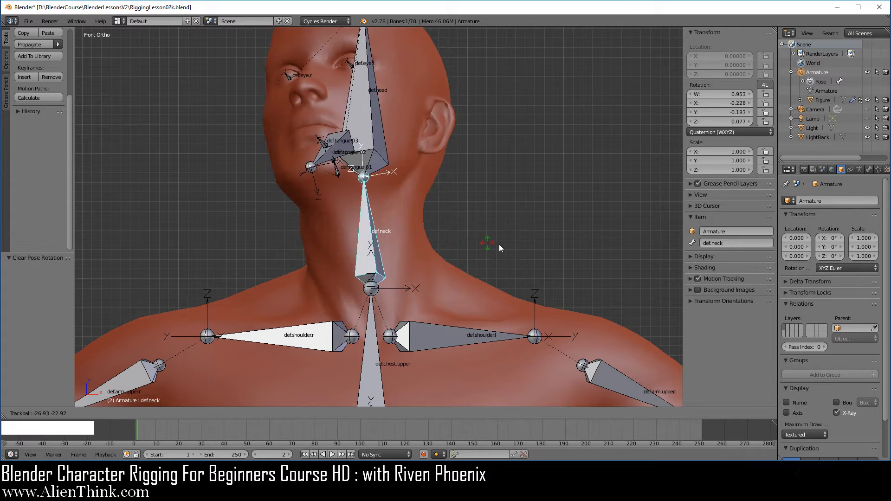
pyautogui.rightClick(497, 261)
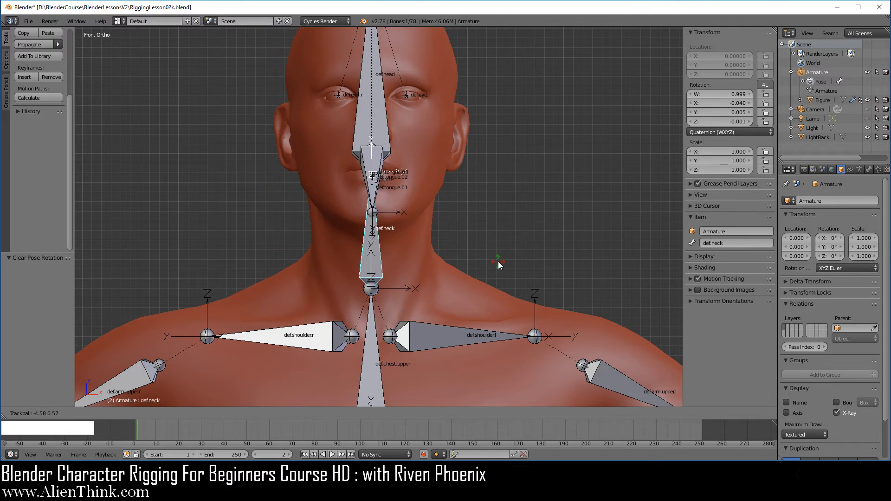
# Step: Test the head deformation by freely rotating the def.head bone with trackball rotation, and cancel the rotation
pyautogui.rightClick(390, 135)
pyautogui.press('r')
pyautogui.press('r')
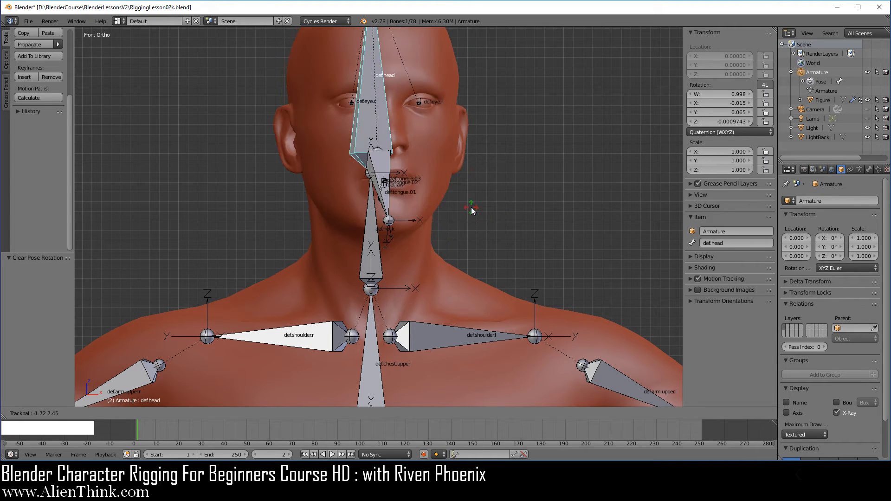
pyautogui.rightClick(397, 190)
# Step: Rotate the def.jaw bone by about -16.5° in the right side view to open the mouth and test the jaw
pyautogui.press('KP_3')
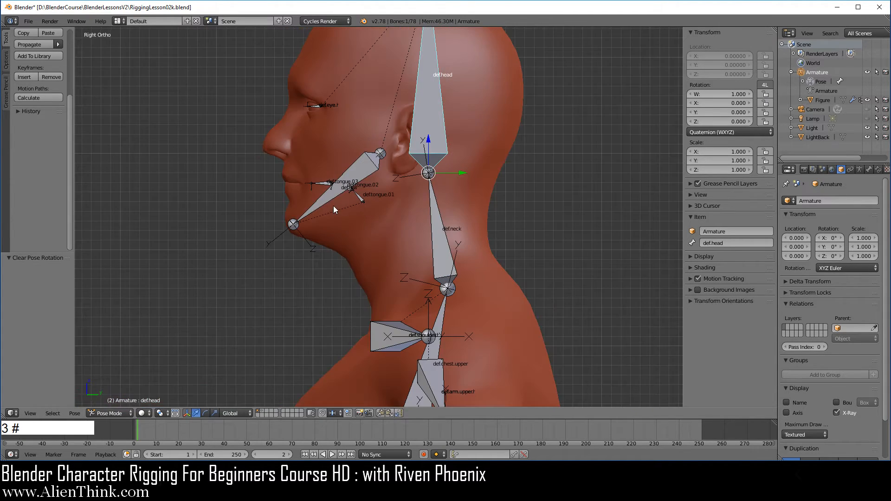
pyautogui.rightClick(325, 201)
pyautogui.scroll(3, 328, 233)
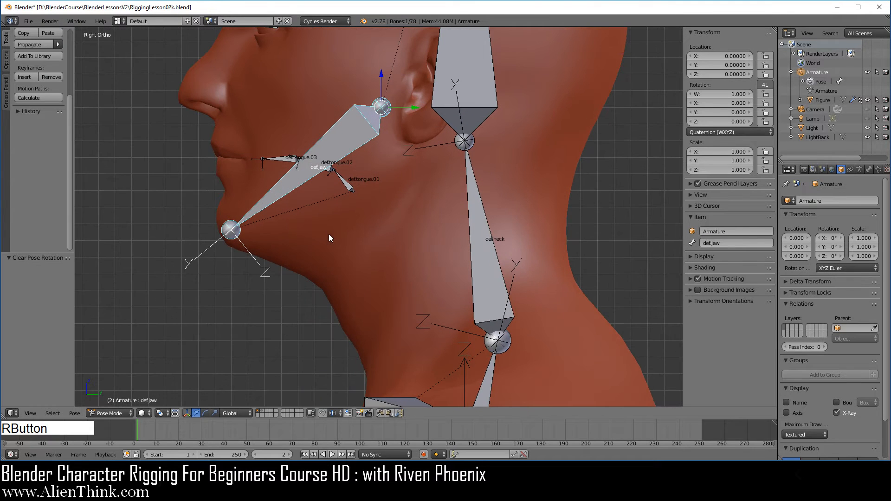
pyautogui.press('r')
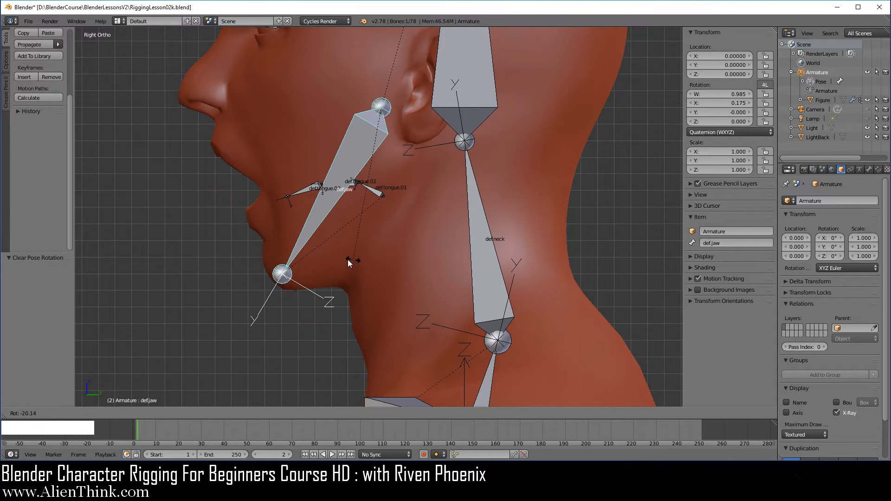
pyautogui.click(344, 259)
pyautogui.moveTo(343, 260); pyautogui.dragTo(354, 216, button='middle')
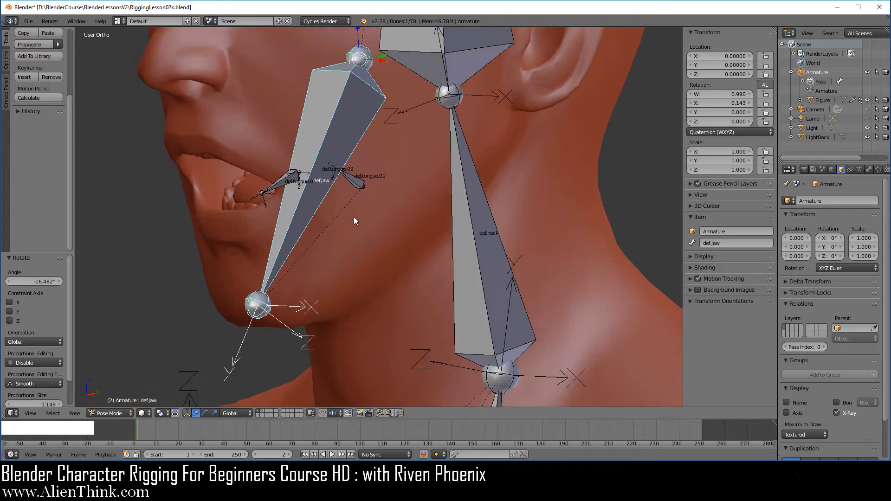
# Step: Test the tongue tip by freely rotating the def.tongue.03 bone by about -37.8° and -5.2°
pyautogui.scroll(4, 325, 199)
pyautogui.keyDown('shift'); pyautogui.moveTo(298, 186); pyautogui.dragTo(509, 231, button='middle'); pyautogui.keyUp('shift')
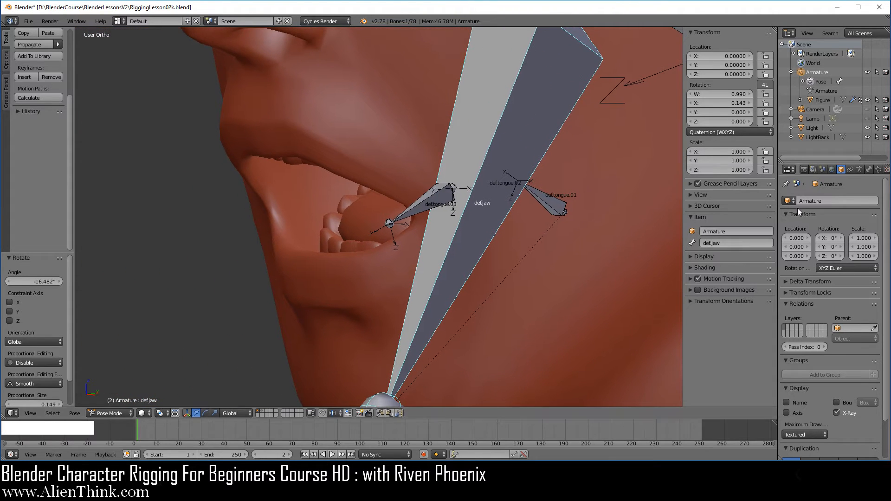
pyautogui.rightClick(445, 191)
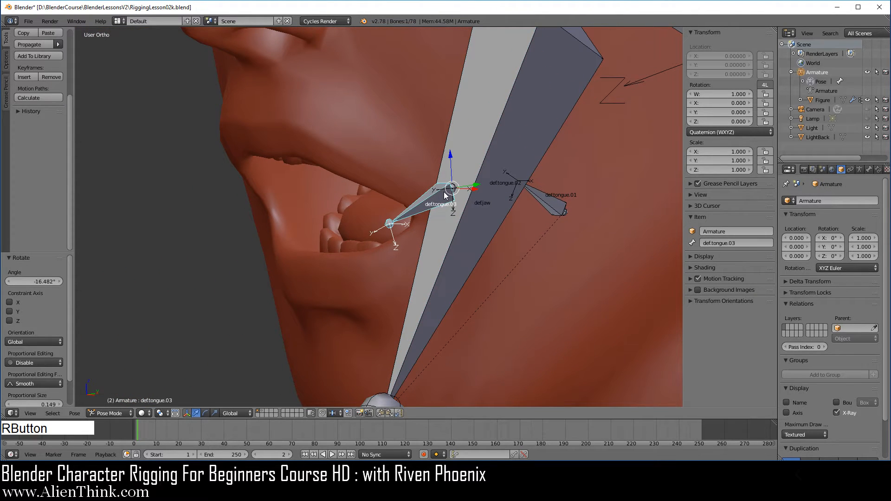
pyautogui.press('r')
pyautogui.press('r')
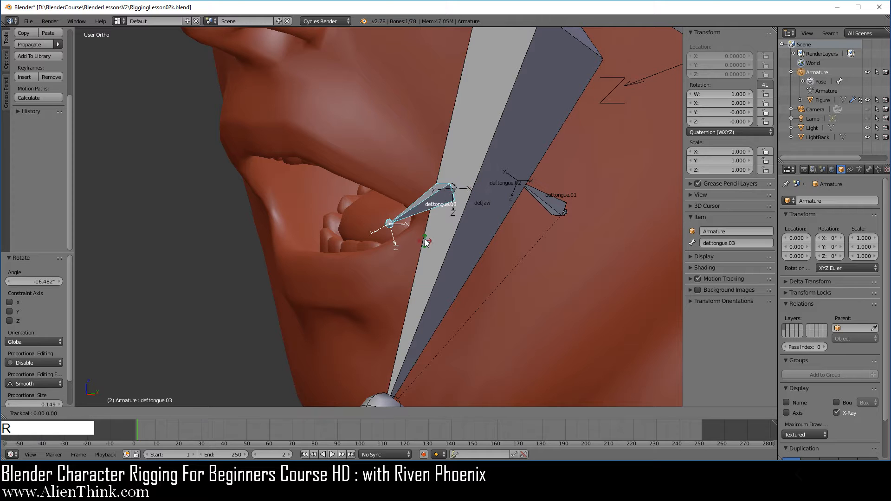
pyautogui.click(420, 210)
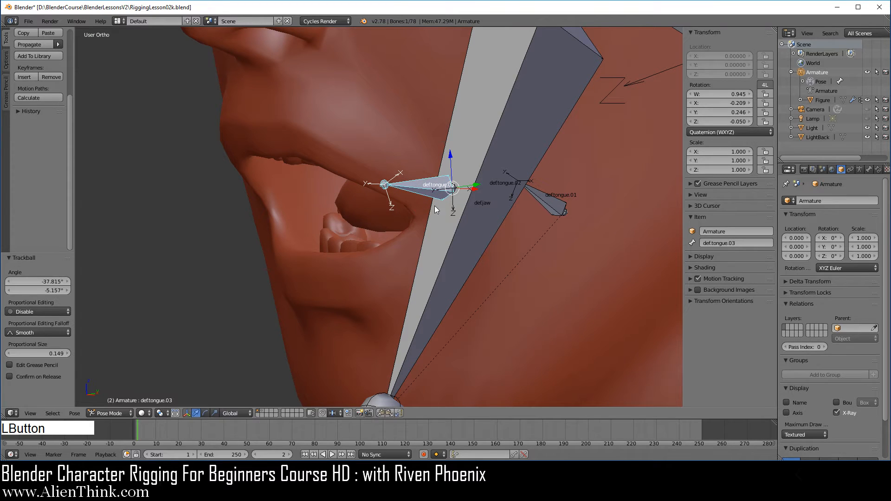
# Step: Freely rotate the def.tongue.02 bone by about -20.6° and 1.1°, and check the deformation inside the mouth
pyautogui.rightClick(490, 185)
pyautogui.rightClick(489, 184)
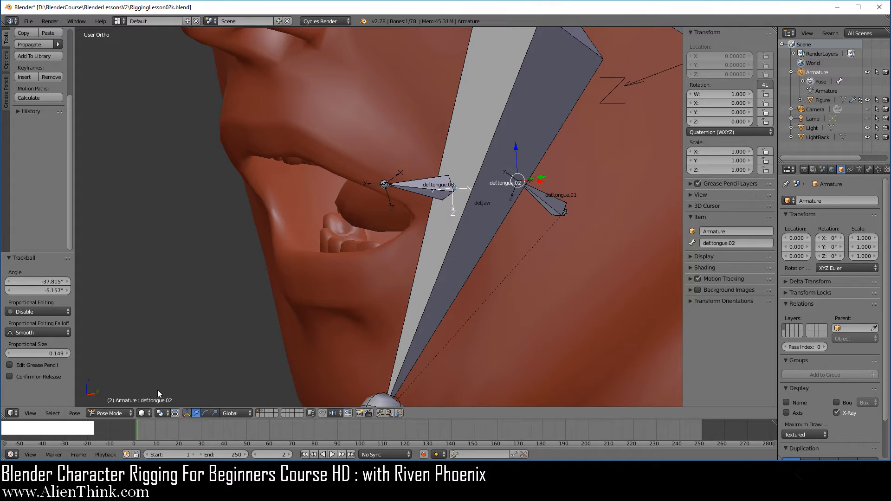
pyautogui.moveTo(443, 270); pyautogui.dragTo(475, 244, button='middle')
pyautogui.press('r')
pyautogui.press('r')
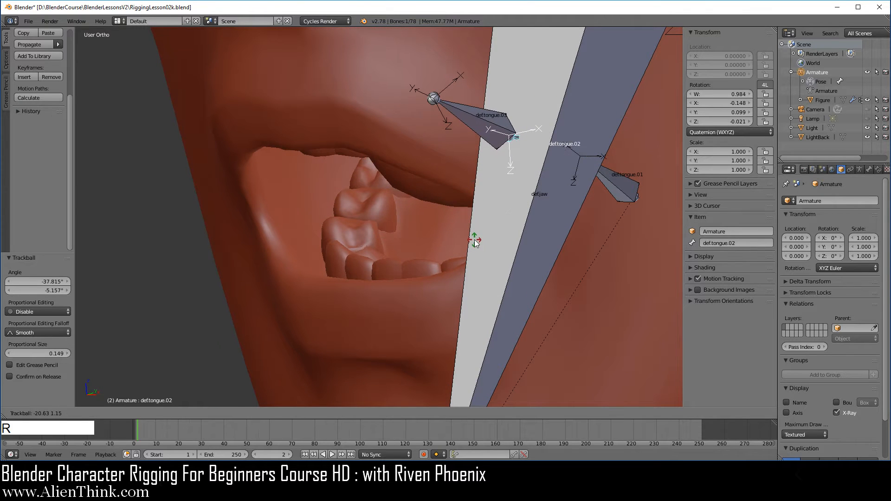
pyautogui.click(474, 240)
pyautogui.moveTo(433, 279); pyautogui.dragTo(478, 274, button='middle')
pyautogui.keyDown('shift'); pyautogui.moveTo(524, 242); pyautogui.dragTo(430, 202, button='middle'); pyautogui.keyUp('shift')
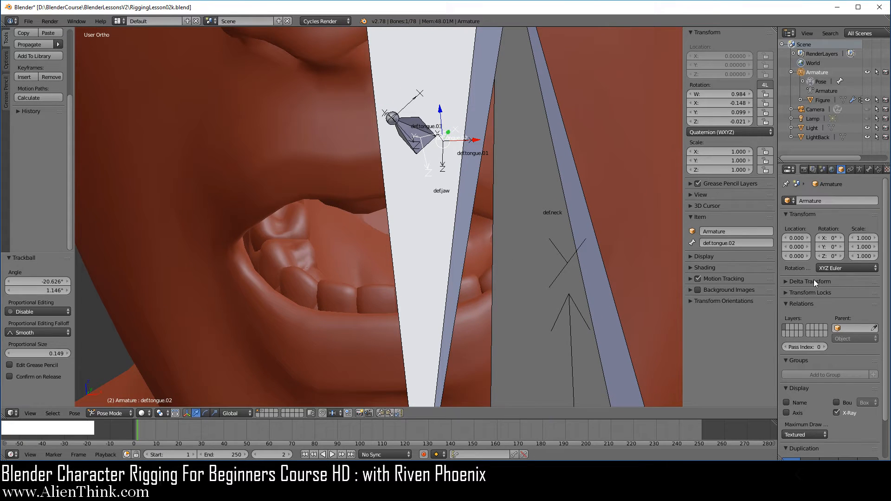
# Step: Set the armature's bone display to Stick and inspect the open mouth and teeth from several angles
pyautogui.click(822, 74)
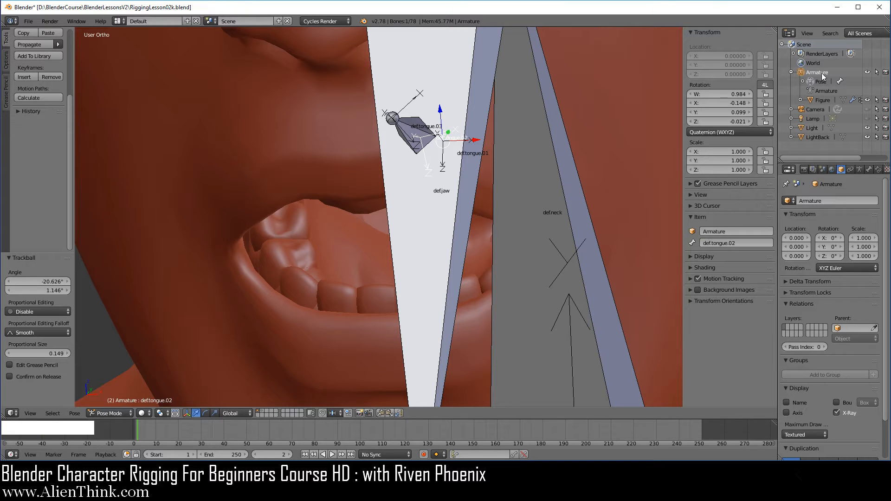
pyautogui.click(859, 169)
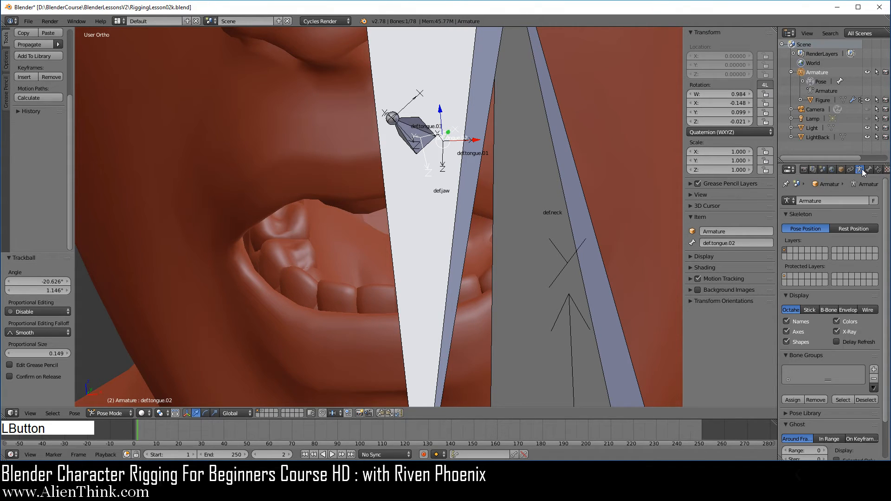
pyautogui.click(811, 310)
pyautogui.moveTo(452, 277)
pyautogui.mouseDown(button='middle')
pyautogui.moveTo(493, 260)
pyautogui.moveTo(478, 282)
pyautogui.moveTo(413, 267)
pyautogui.mouseUp(button='middle')
pyautogui.scroll(-3, 500, 280)
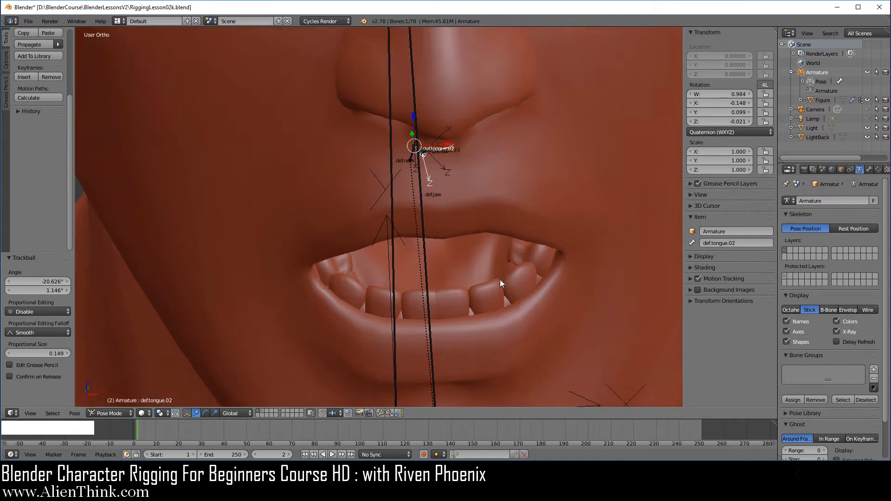
pyautogui.moveTo(493, 280); pyautogui.dragTo(441, 263, button='middle')
pyautogui.scroll(-3, 460, 262)
# Step: Clear the pose rotation of all bones and set the armature's bone display to Octahedral
pyautogui.press('KP_3')
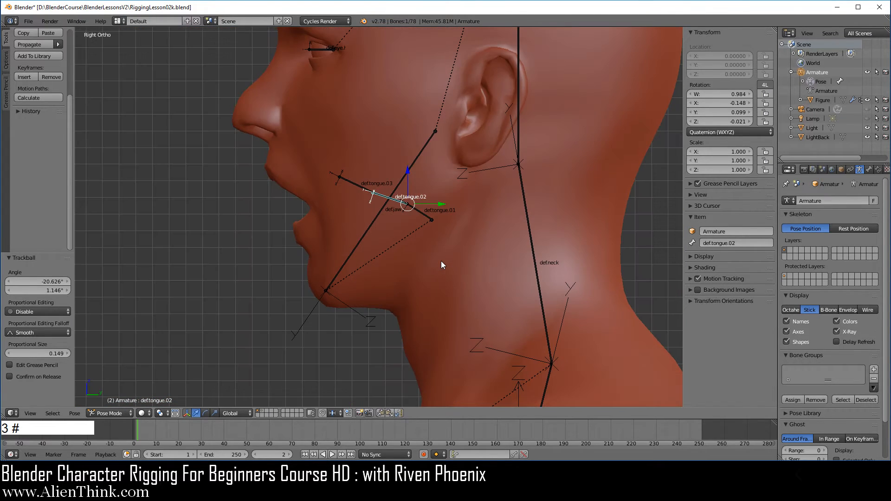
pyautogui.press('a')
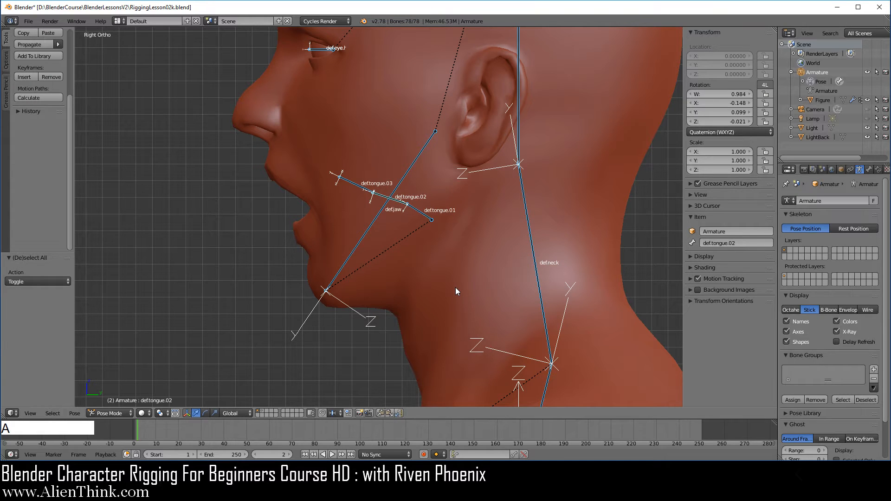
pyautogui.hotkey('alt', 'r')
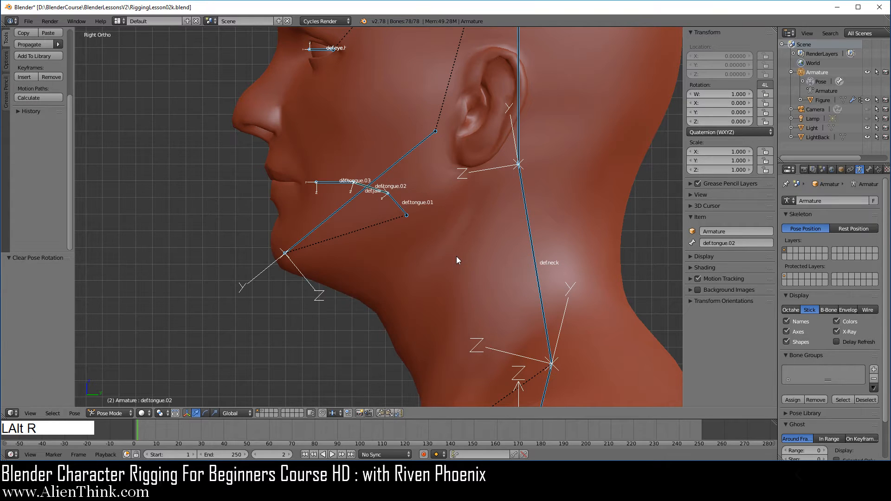
pyautogui.click(792, 310)
# Step: Reset the 3D cursor to the center with the whole figure framed in front view, and save the Blender file
pyautogui.scroll(-4, 442, 222)
pyautogui.keyDown('shift'); pyautogui.moveTo(435, 239); pyautogui.dragTo(431, 252, button='middle'); pyautogui.keyUp('shift')
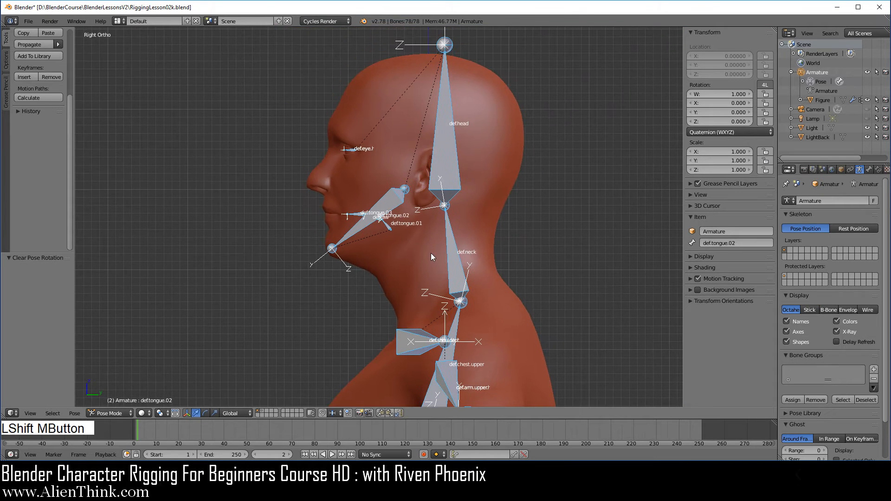
pyautogui.press('KP_1')
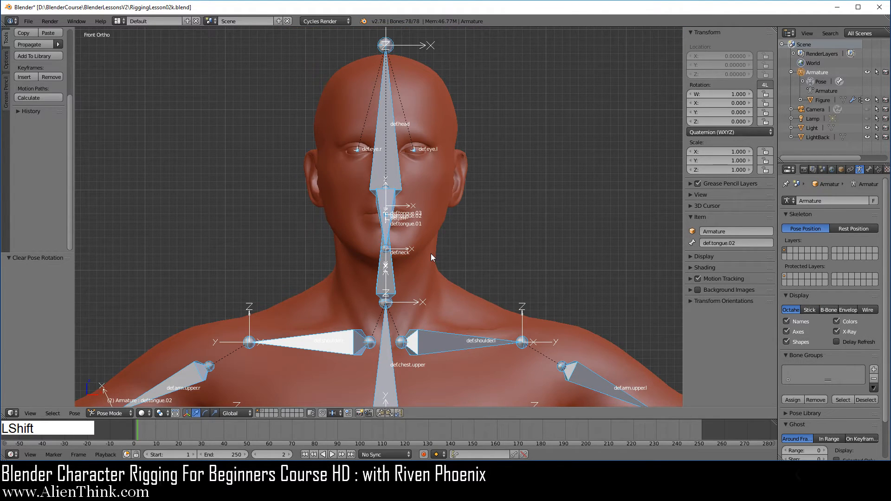
pyautogui.hotkey('shift', 'c')
pyautogui.keyDown('ctrl'); pyautogui.moveTo(522, 297); pyautogui.dragTo(525, 263, button='middle'); pyautogui.keyUp('ctrl')
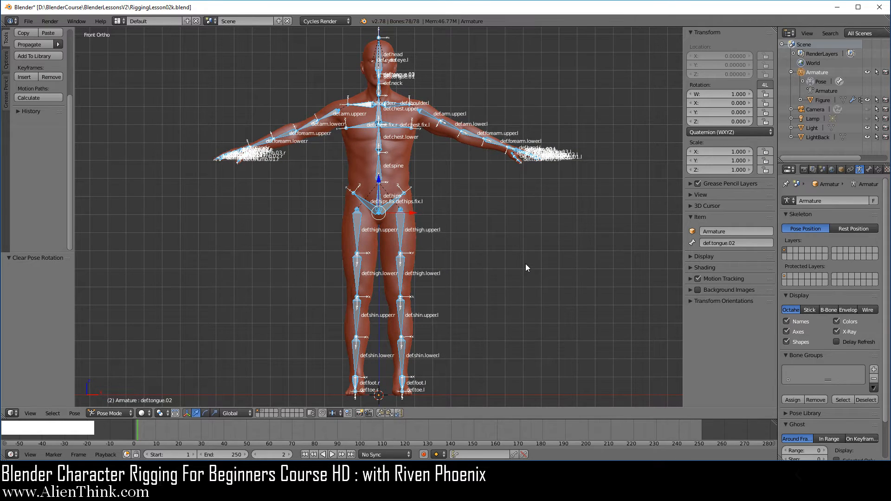
pyautogui.click(29, 21)
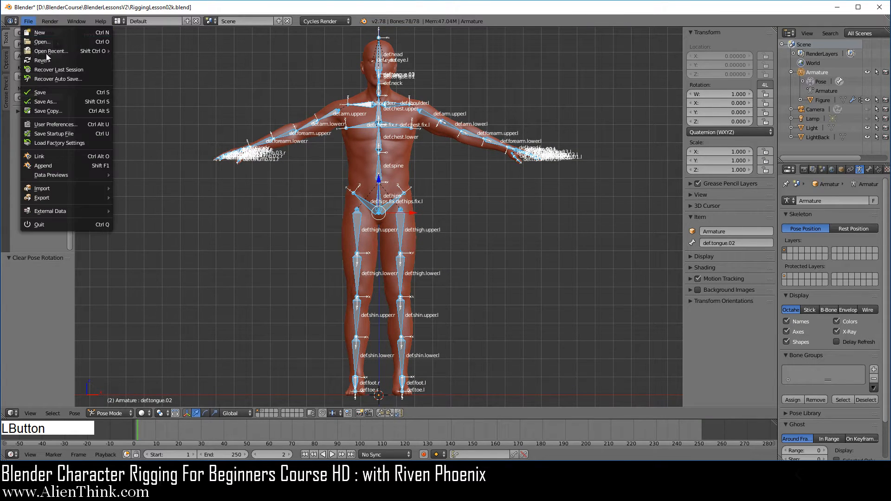
pyautogui.click(62, 91)
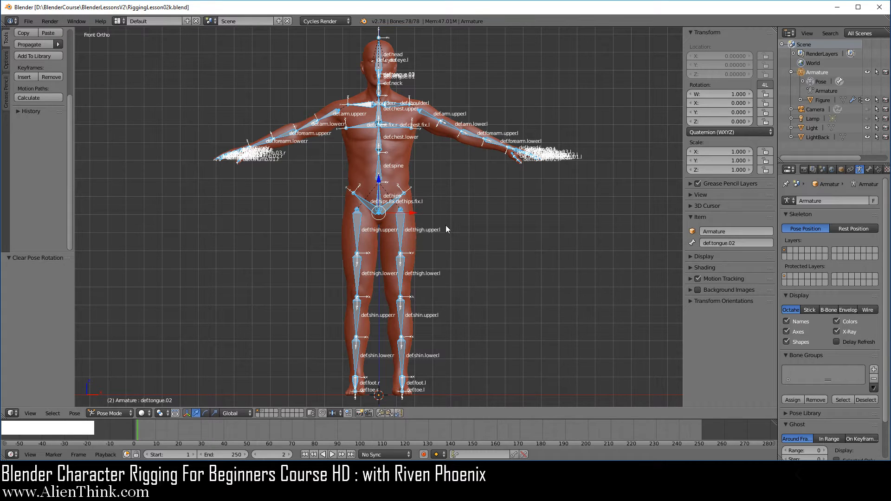
# Step: Switch the armature to Object Mode and move it to layer 11, separate from the figure's layer
pyautogui.click(118, 411)
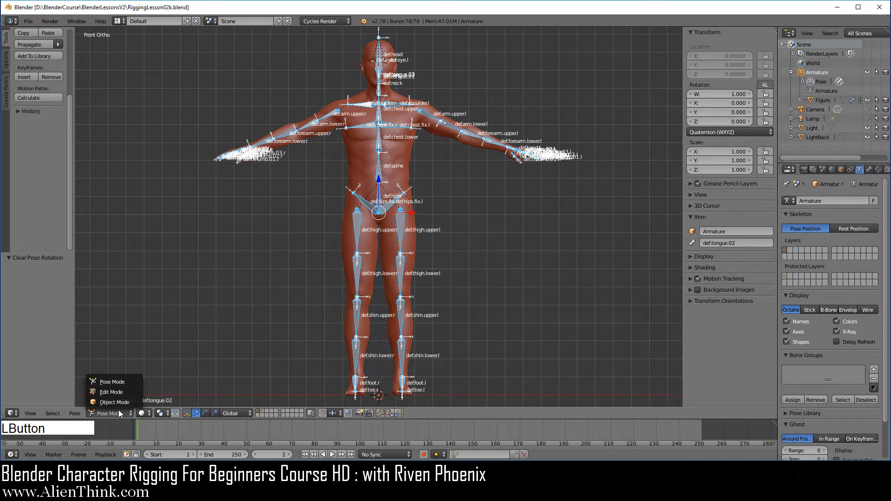
pyautogui.click(119, 399)
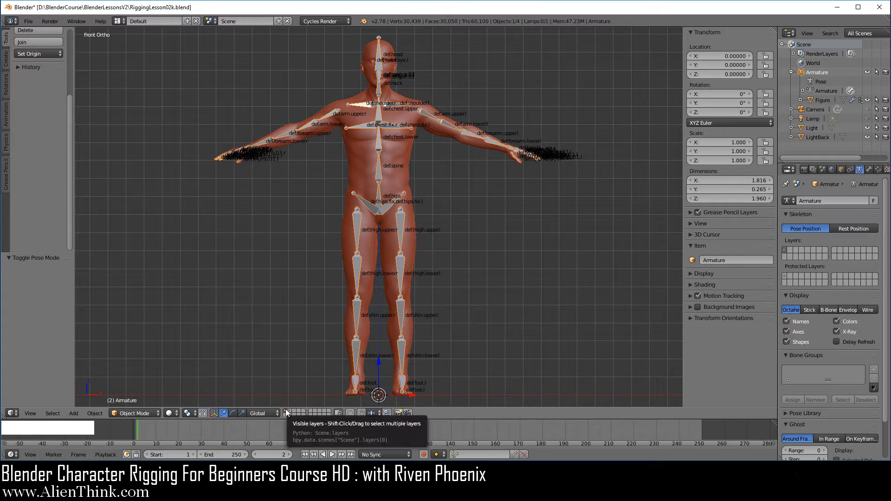
pyautogui.rightClick(402, 170)
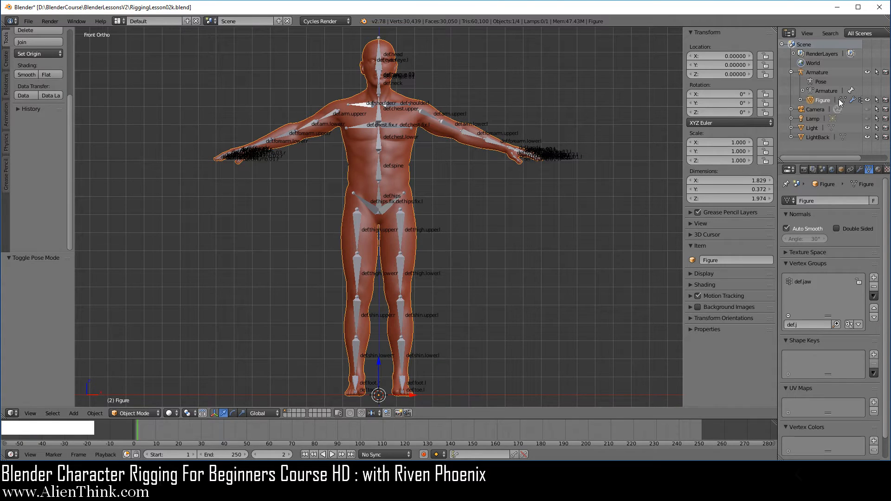
pyautogui.click(821, 75)
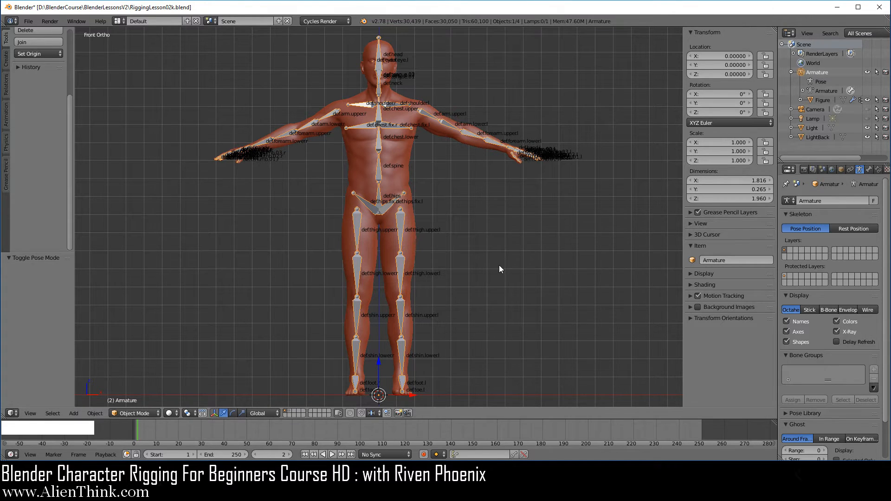
pyautogui.press('m')
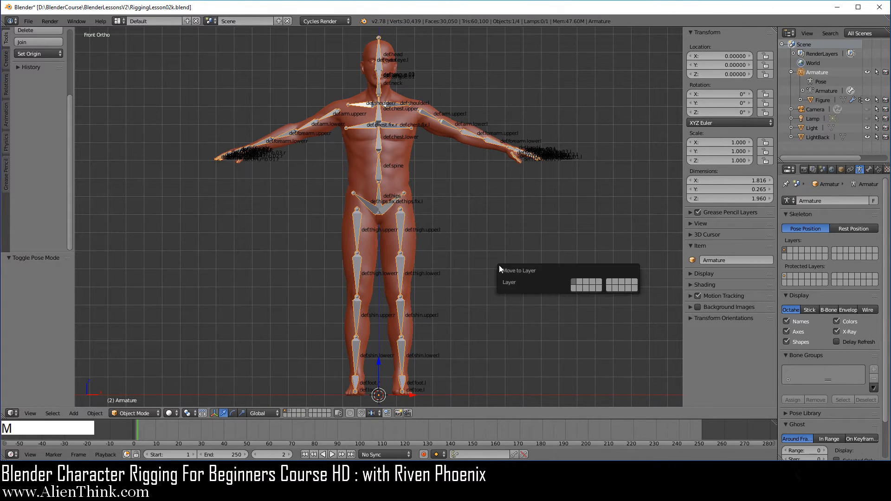
pyautogui.click(573, 285)
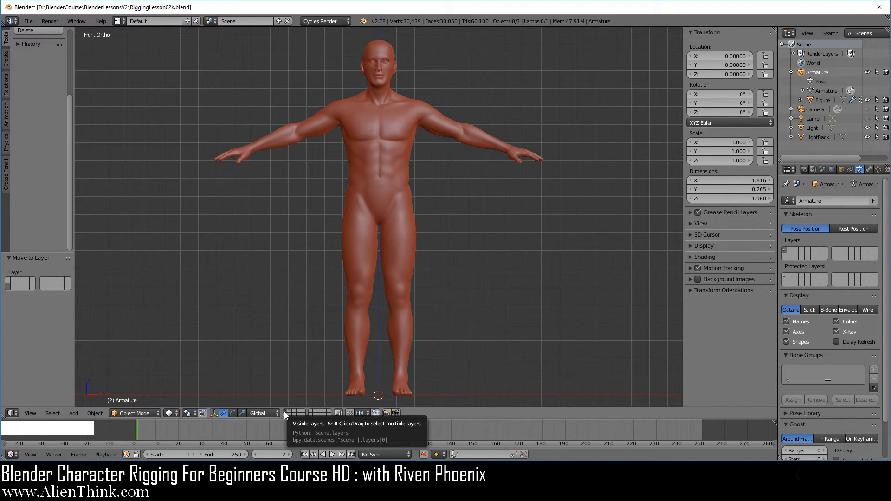
# Step: Show layer 11 together with the figure's layer and select the armature
pyautogui.rightClick(383, 193)
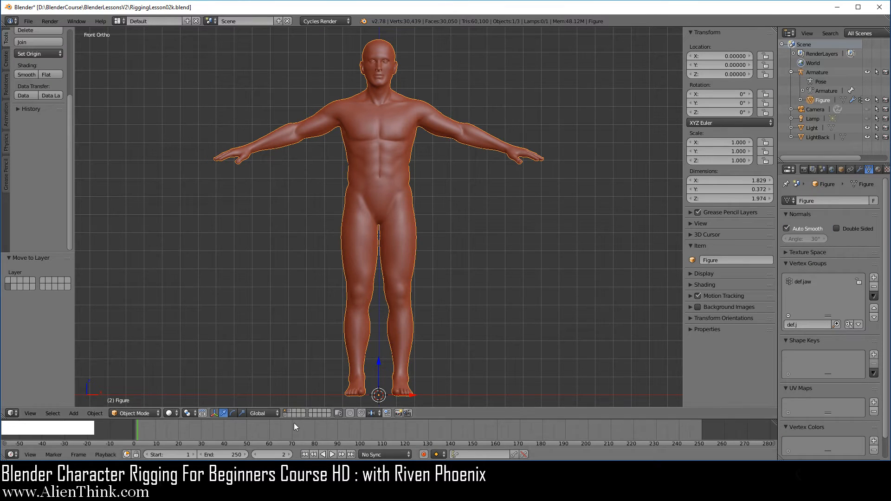
pyautogui.press('shift')
pyautogui.keyDown('shift'); pyautogui.click(284, 414); pyautogui.keyUp('shift')
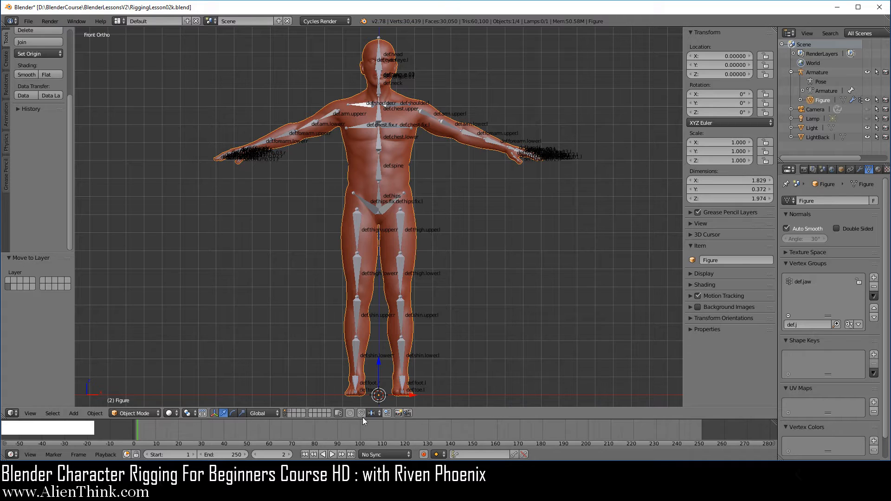
pyautogui.click(819, 72)
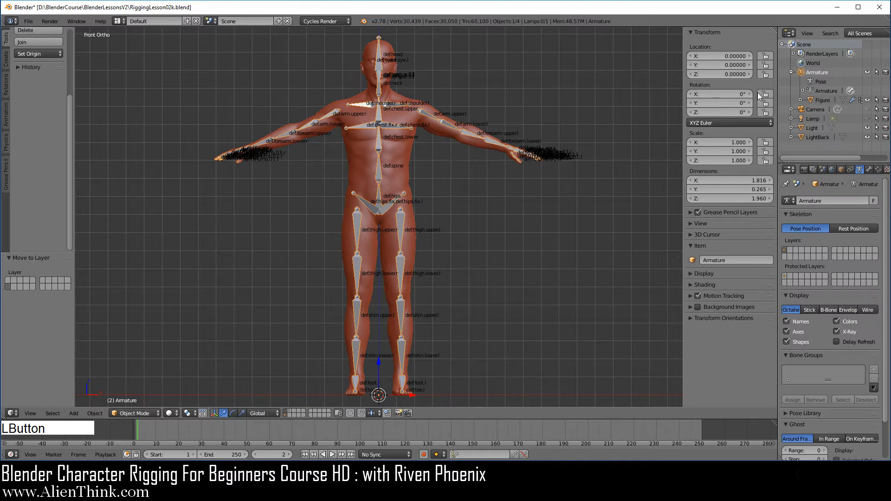
# Step: Move the armature back to layer 1 with the figure and show only that layer
pyautogui.press('m')
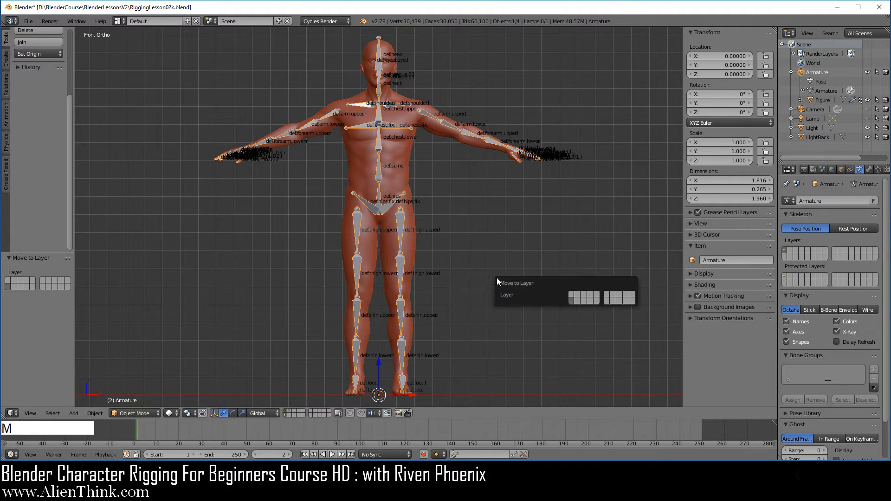
pyautogui.click(571, 295)
pyautogui.click(285, 411)
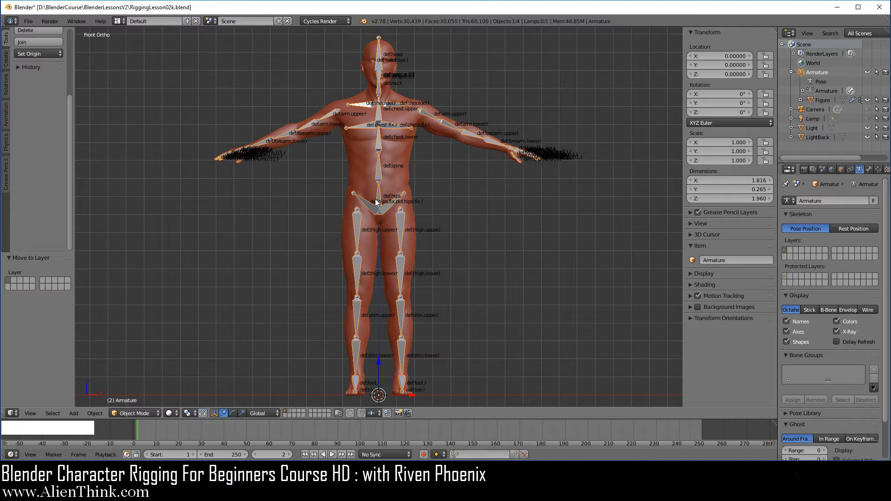
# Step: Select all bones of the armature in Edit Mode and move them to bone layer 30
pyautogui.click(861, 169)
pyautogui.click(134, 412)
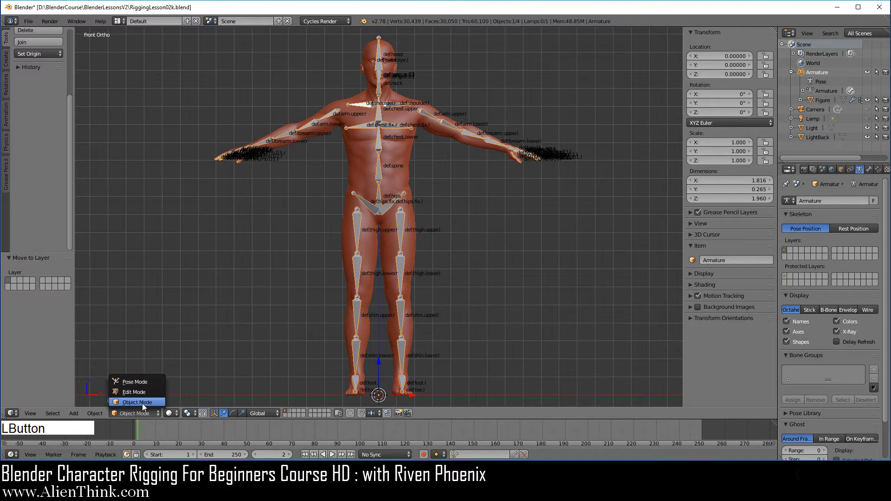
pyautogui.click(143, 388)
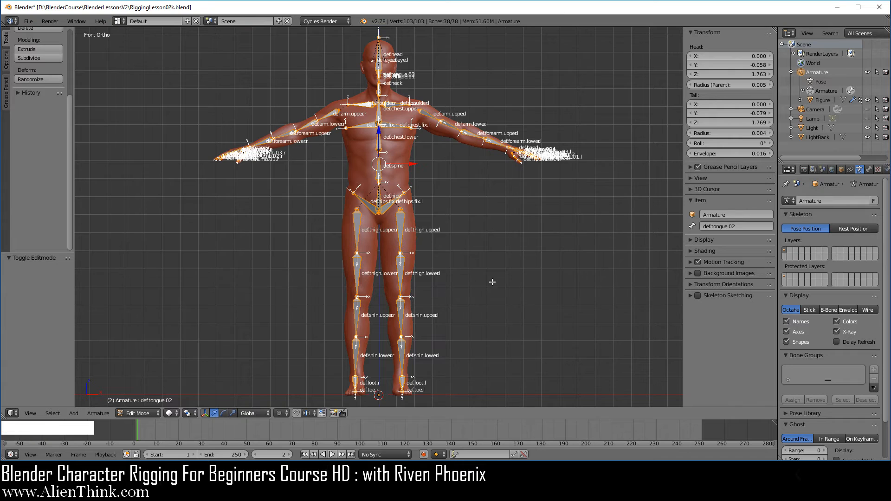
pyautogui.press('a')
pyautogui.press('a')
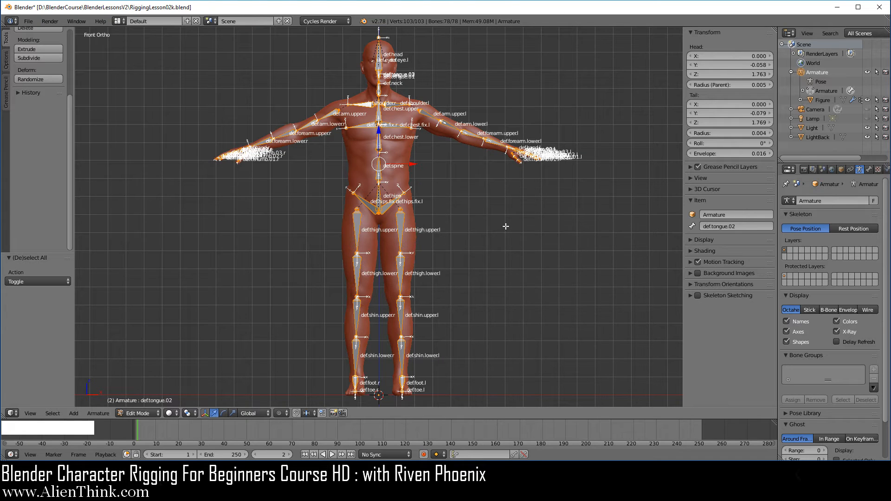
pyautogui.press('m')
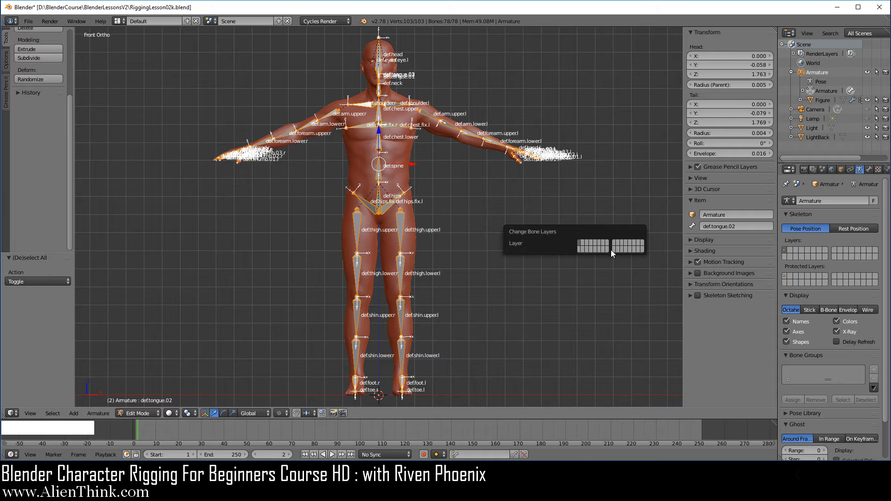
pyautogui.click(635, 248)
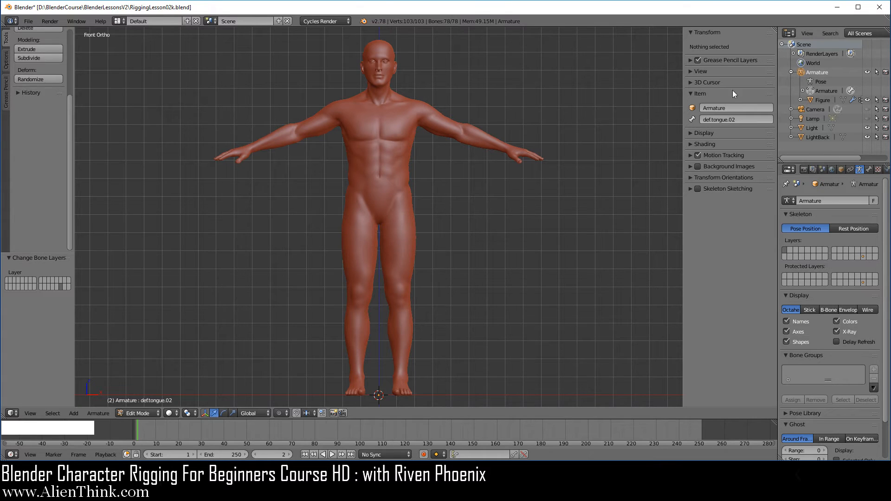
# Step: Return to Object Mode with only bone layer 30 of the armature displayed, and save the Blender file
pyautogui.click(137, 412)
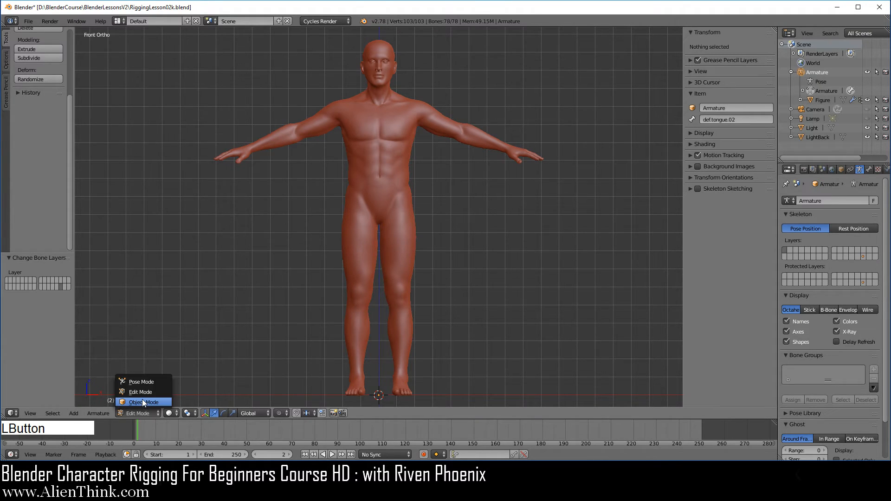
pyautogui.click(142, 398)
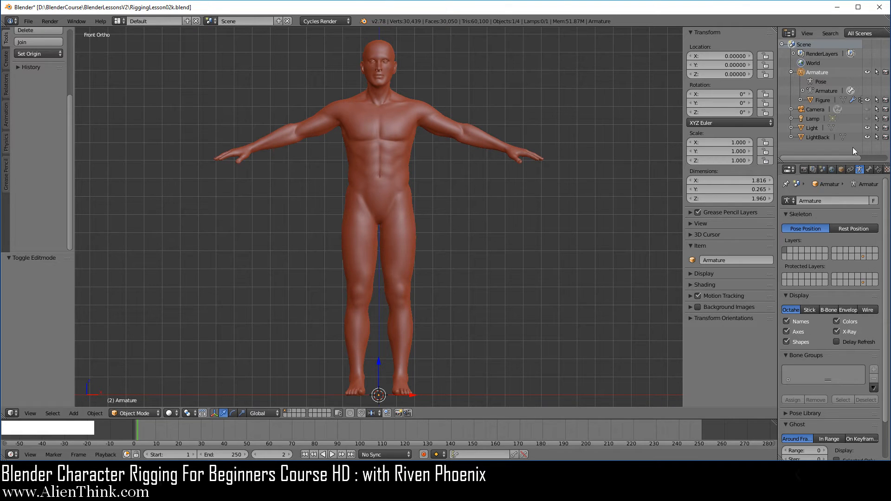
pyautogui.click(863, 255)
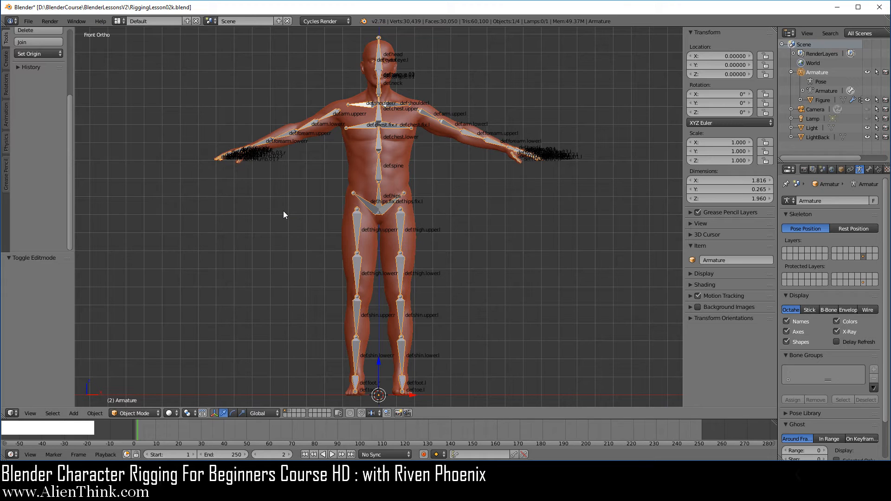
pyautogui.click(29, 21)
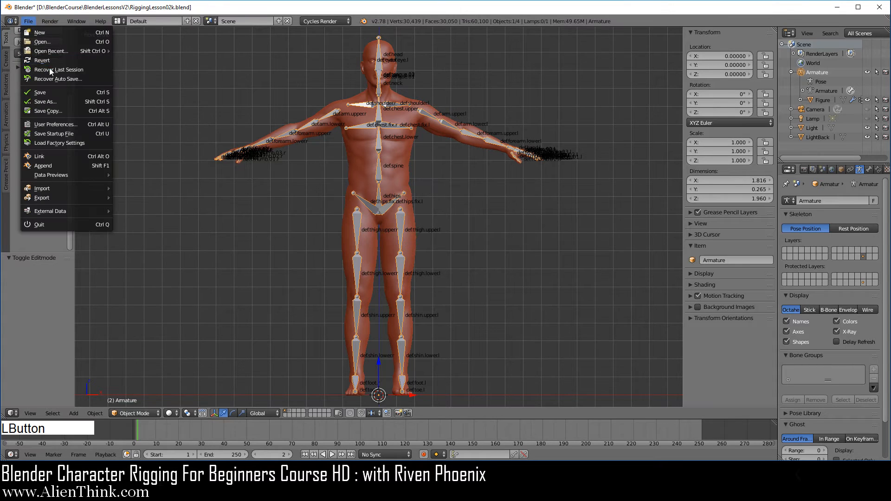
pyautogui.click(57, 93)
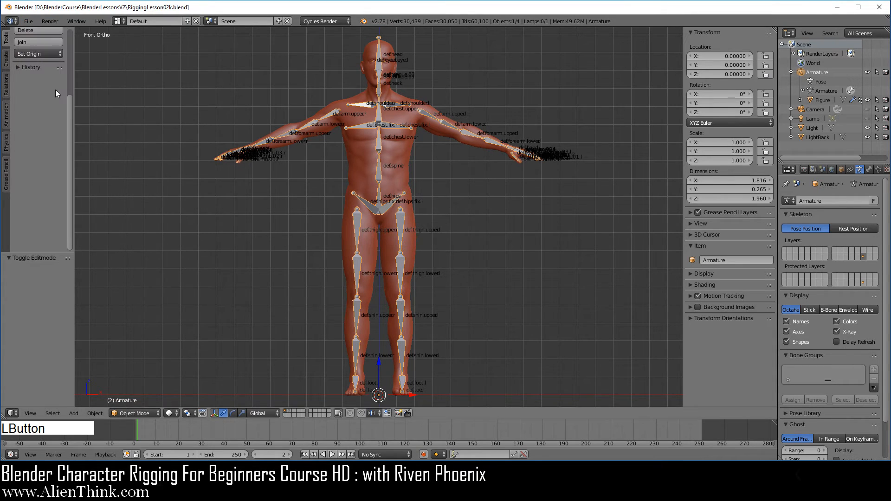
# Step: Put the armature in Pose Mode, switching briefly to Edit Mode to check the bones there
pyautogui.click(138, 413)
pyautogui.click(139, 383)
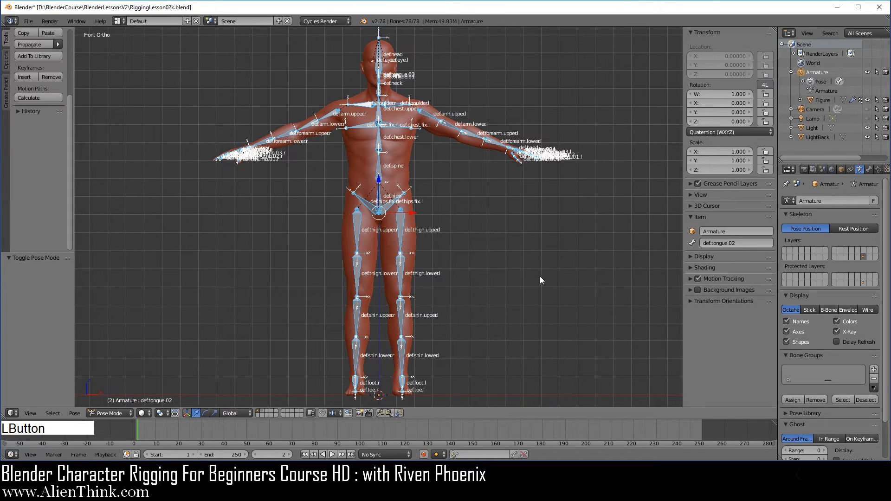
pyautogui.press('m')
pyautogui.click(110, 414)
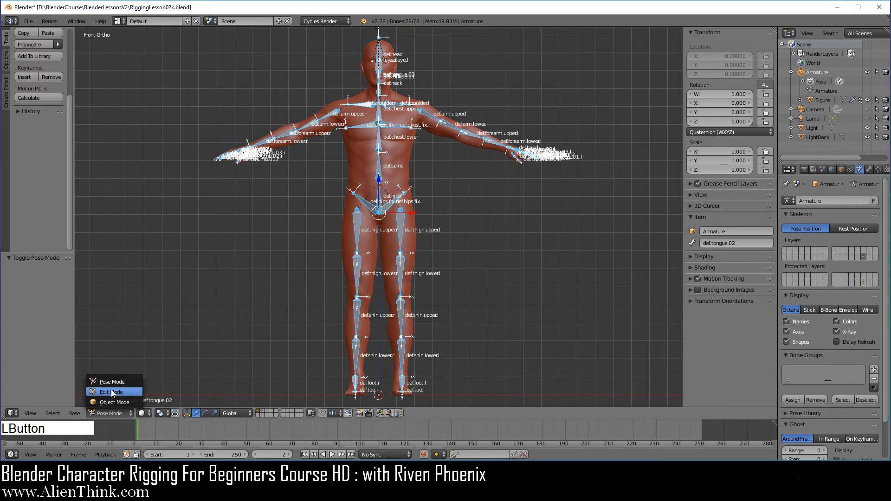
pyautogui.click(111, 392)
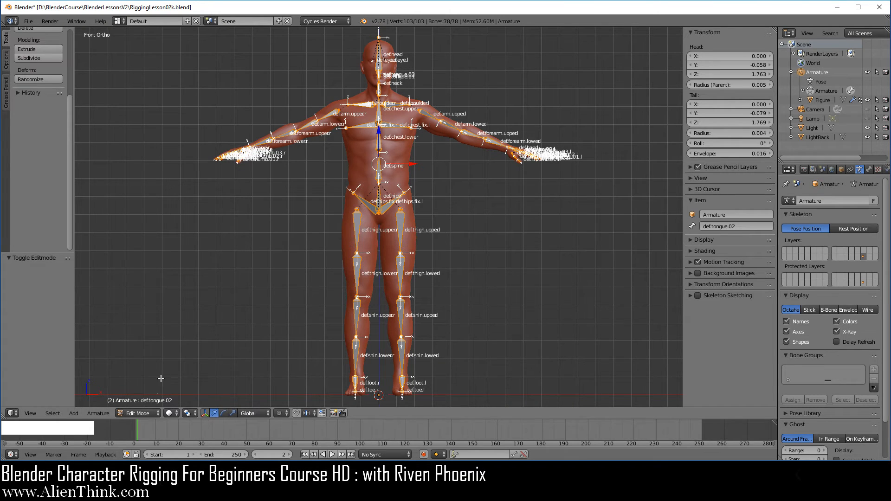
pyautogui.click(143, 413)
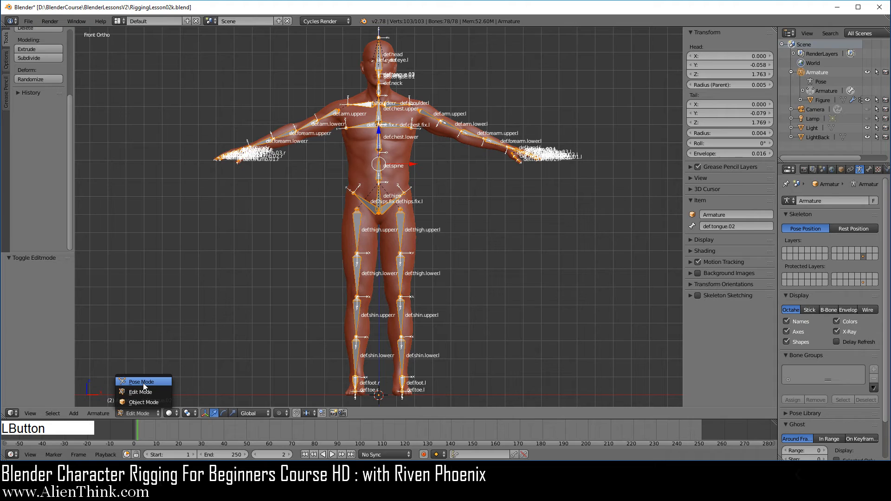
pyautogui.click(143, 382)
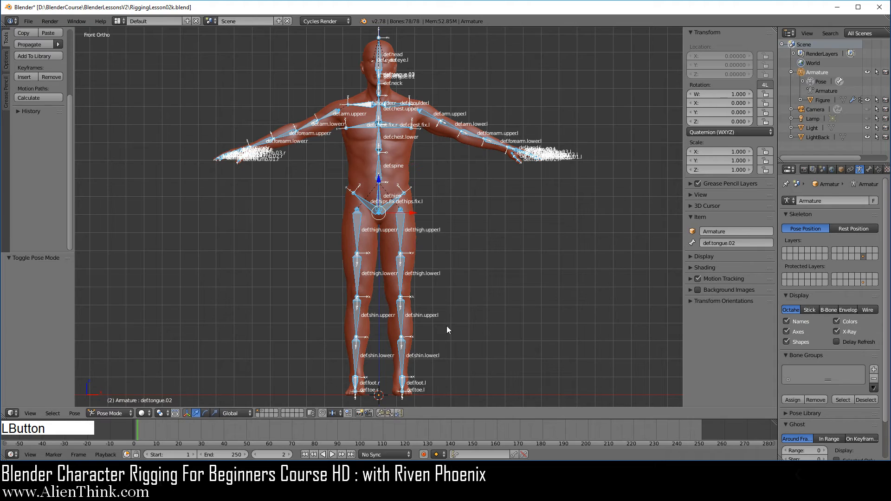
# Step: Lock the X, Y and Z location of the def.thigh.upper.l bone, with a trial move before it and a trial rotation after it
pyautogui.rightClick(401, 219)
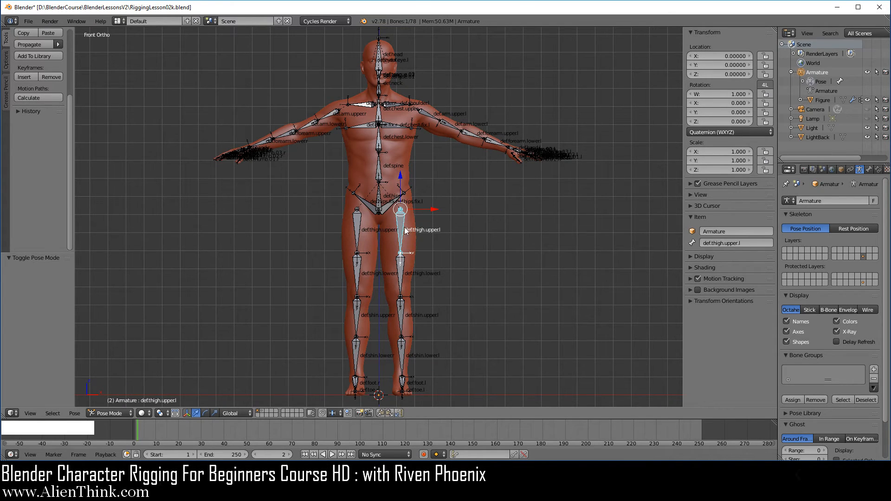
pyautogui.press('g')
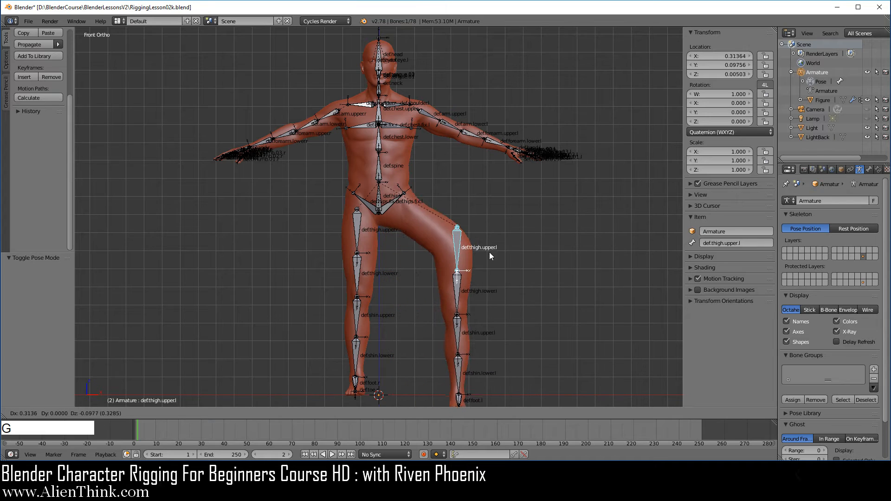
pyautogui.rightClick(461, 257)
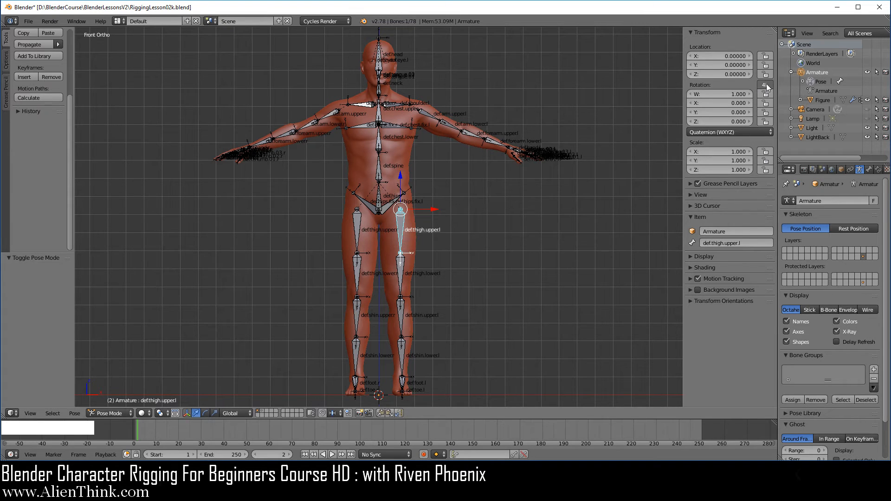
pyautogui.moveTo(765, 56); pyautogui.dragTo(767, 77)
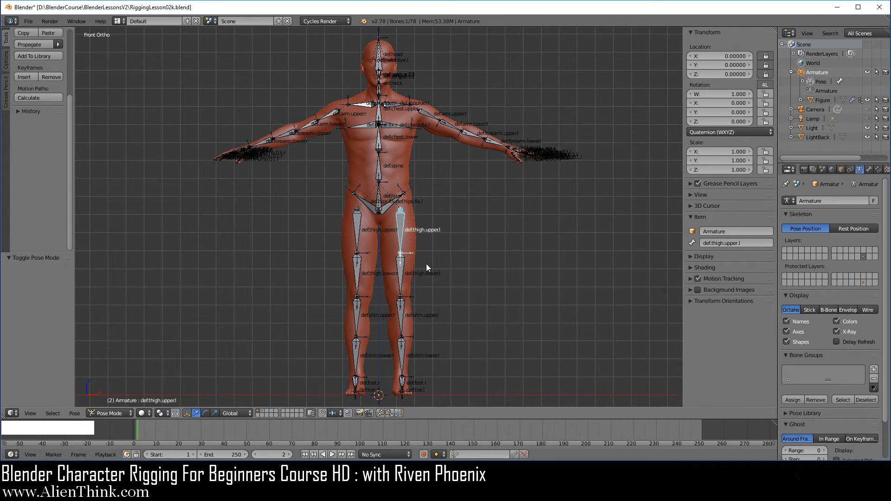
pyautogui.press('r')
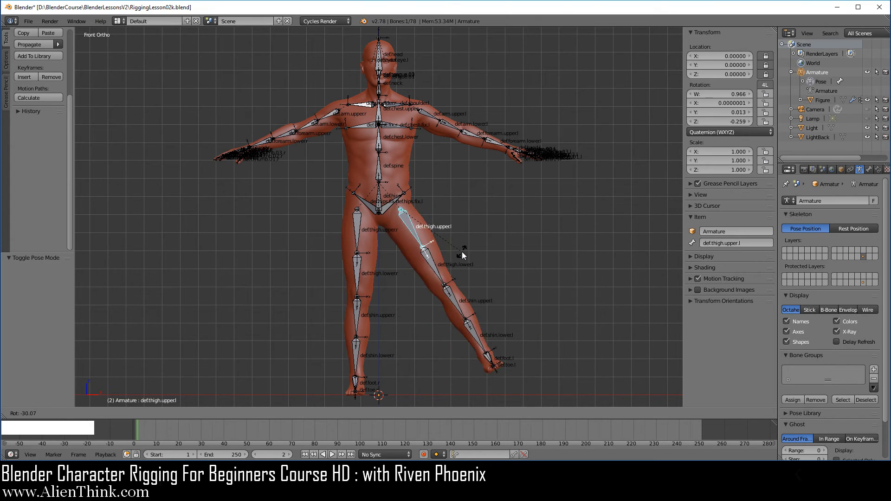
pyautogui.rightClick(461, 251)
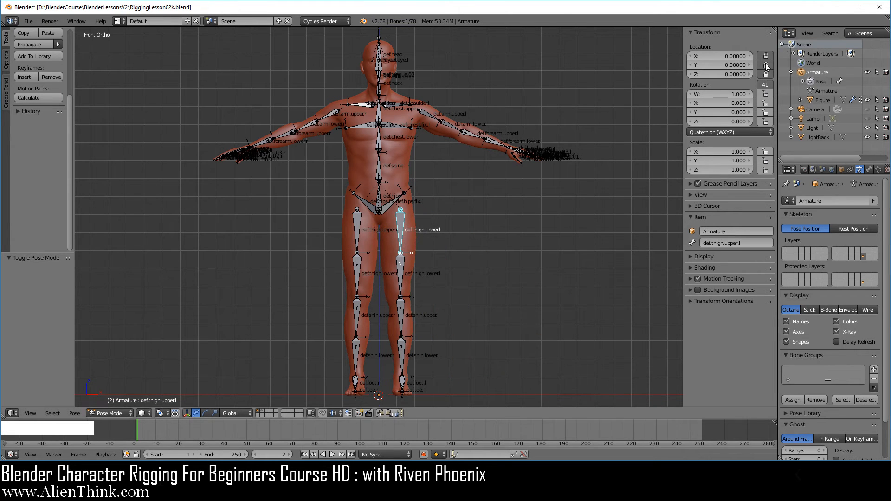
# Step: Unlock the X, Y and Z location of the left upper thigh bone and try moving it
pyautogui.moveTo(765, 56); pyautogui.dragTo(765, 75)
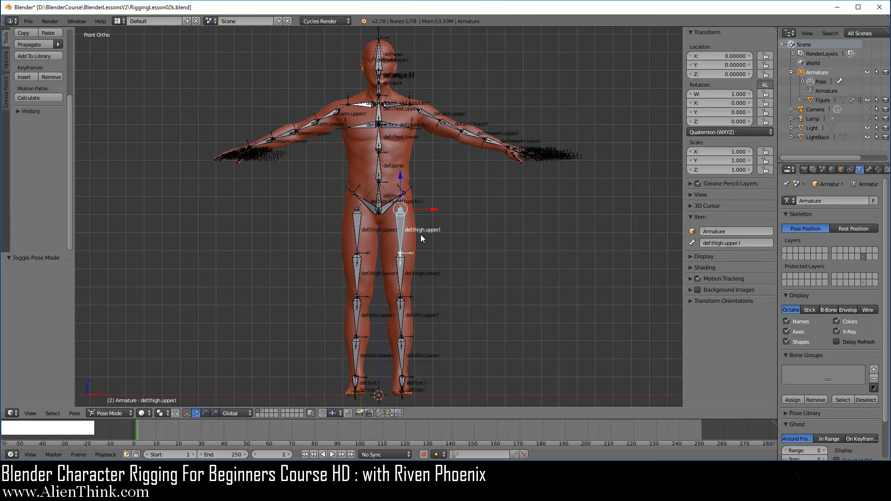
pyautogui.press('g')
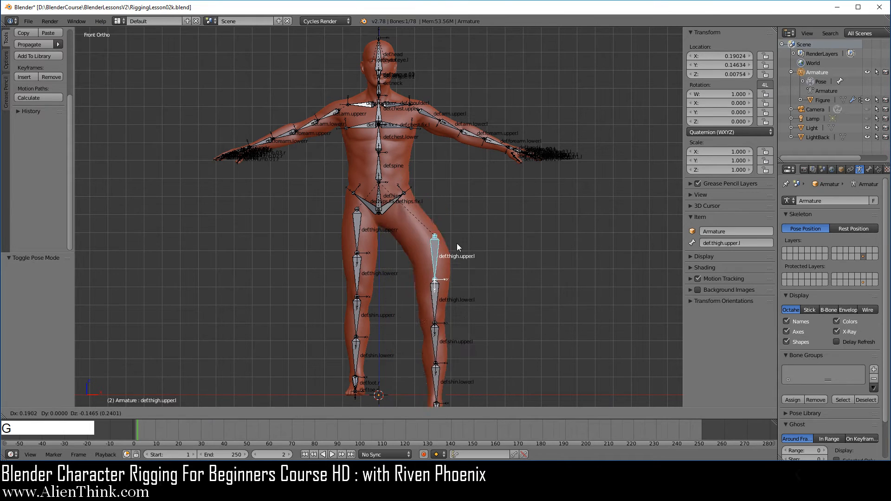
pyautogui.rightClick(444, 255)
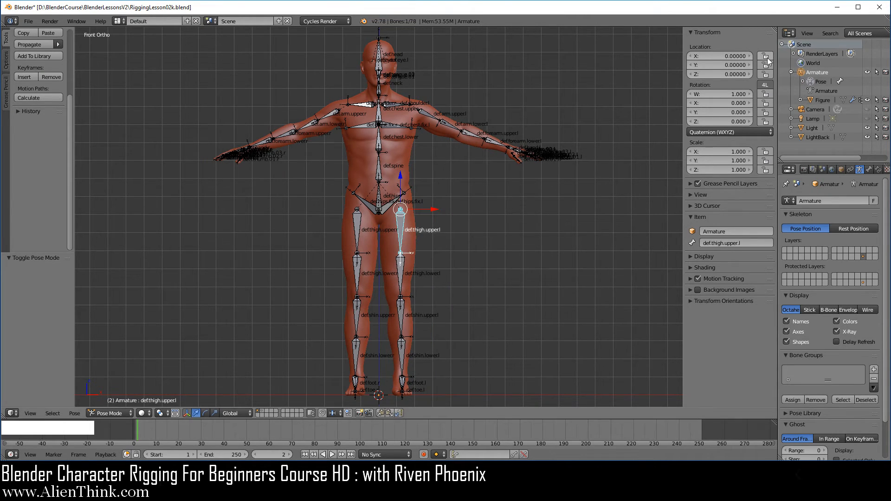
# Step: Lock the X, Y and Z location of the left upper thigh bone again and save the Blender file
pyautogui.moveTo(766, 57); pyautogui.dragTo(767, 74)
pyautogui.click(27, 21)
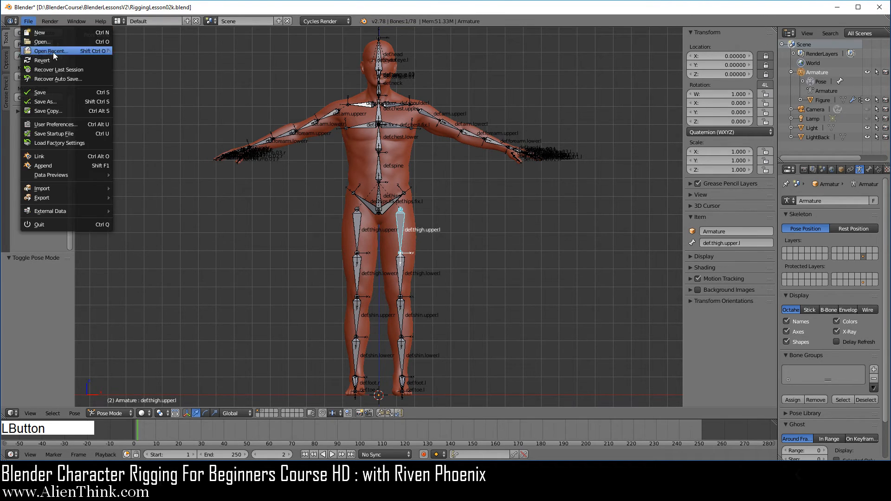
pyautogui.click(60, 87)
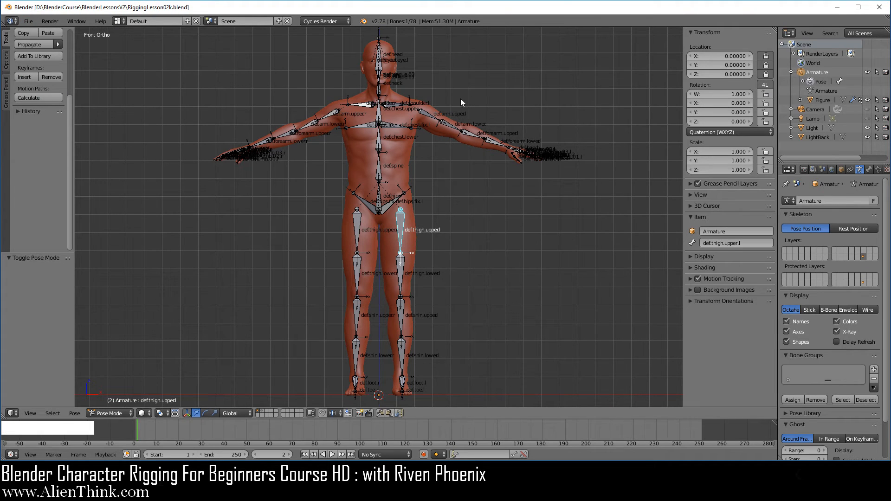
# Step: Create a new group from the figure and the armature in Object Mode, and show the armature's object properties
pyautogui.rightClick(393, 170)
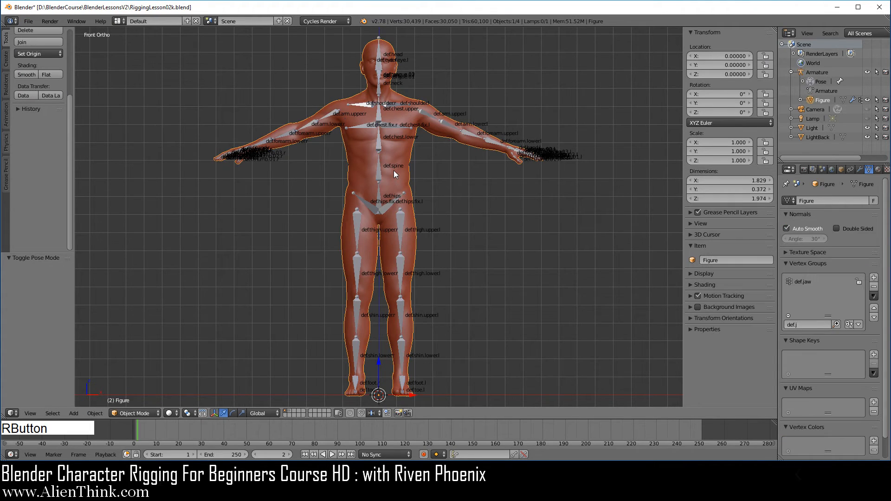
pyautogui.press('shift')
pyautogui.keyDown('shift'); pyautogui.rightClick(379, 148); pyautogui.keyUp('shift')
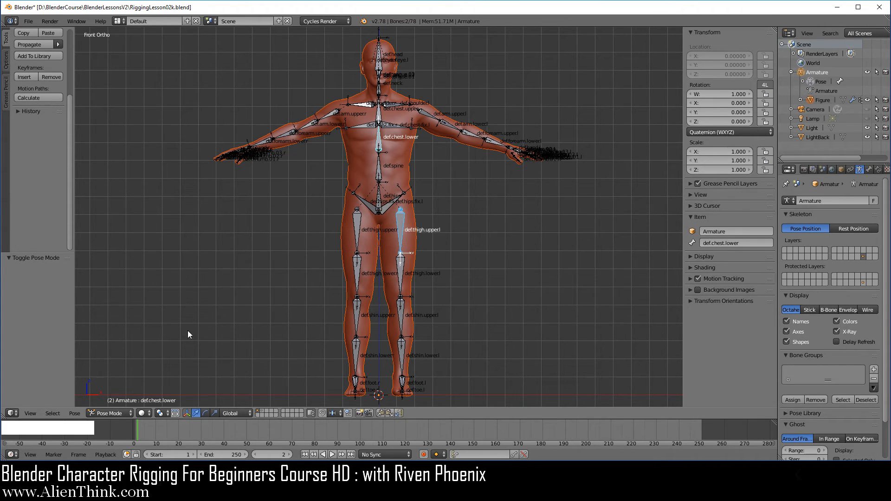
pyautogui.click(115, 413)
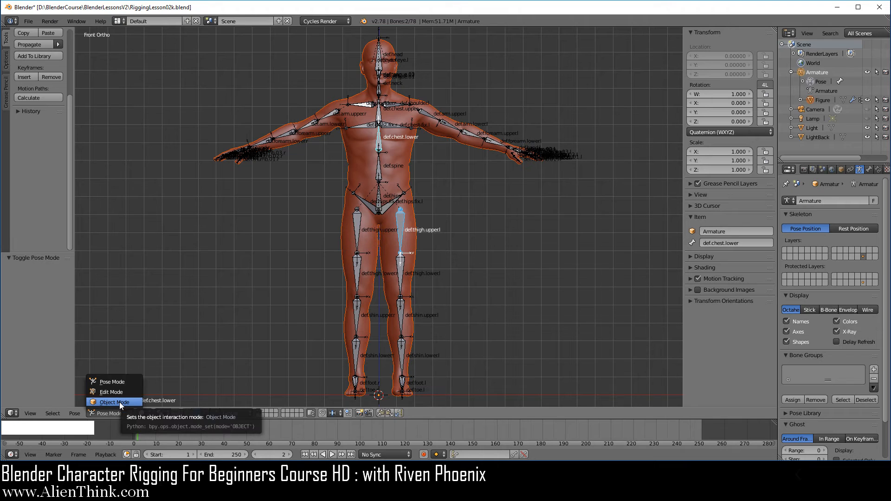
pyautogui.click(118, 401)
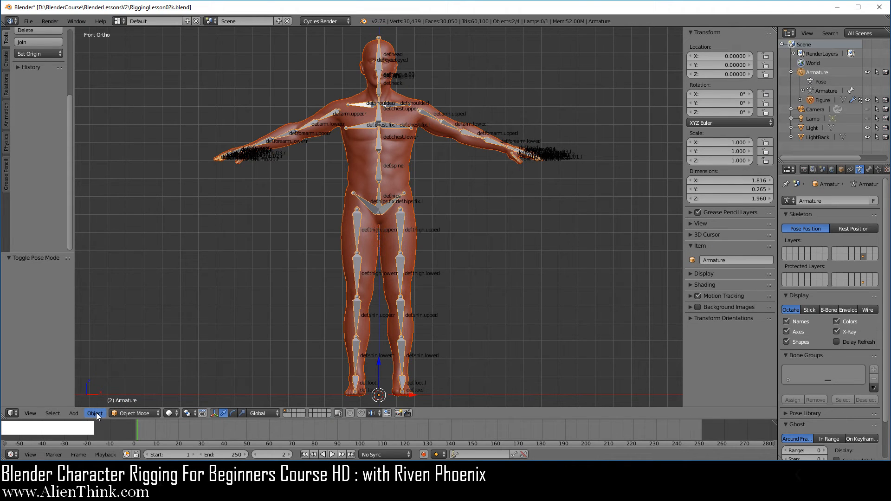
pyautogui.click(95, 413)
pyautogui.moveTo(138, 214)
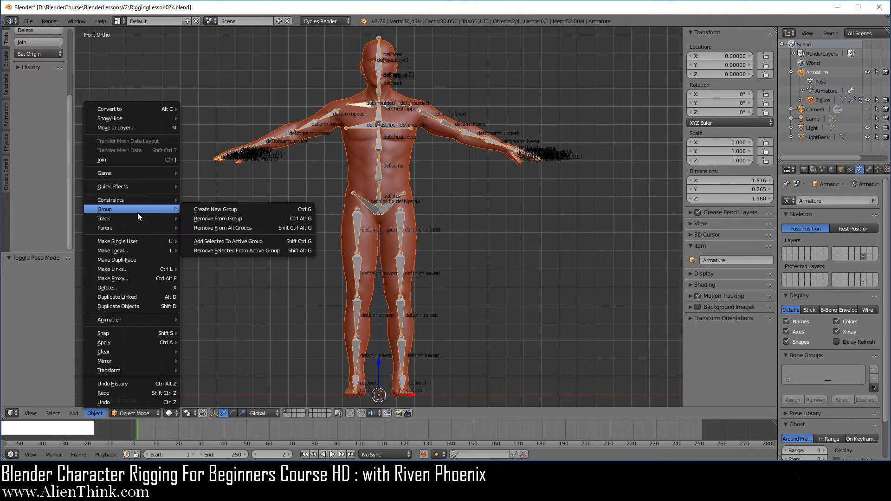
pyautogui.click(221, 210)
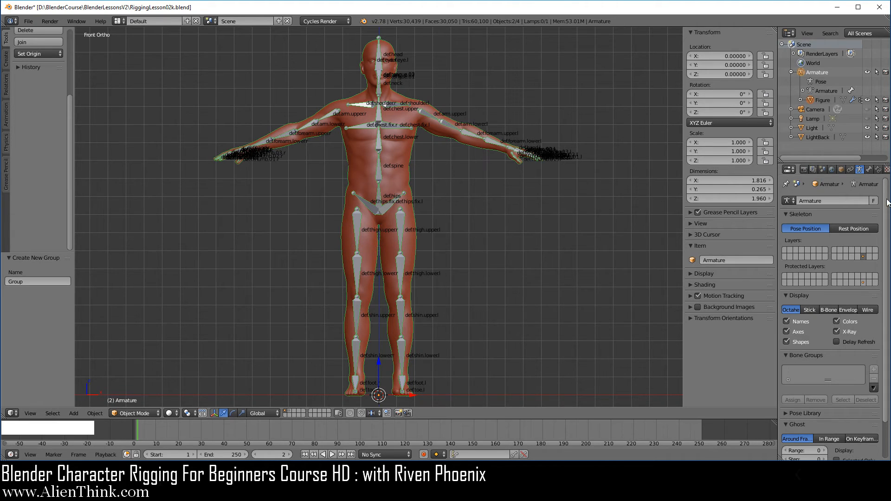
pyautogui.click(841, 170)
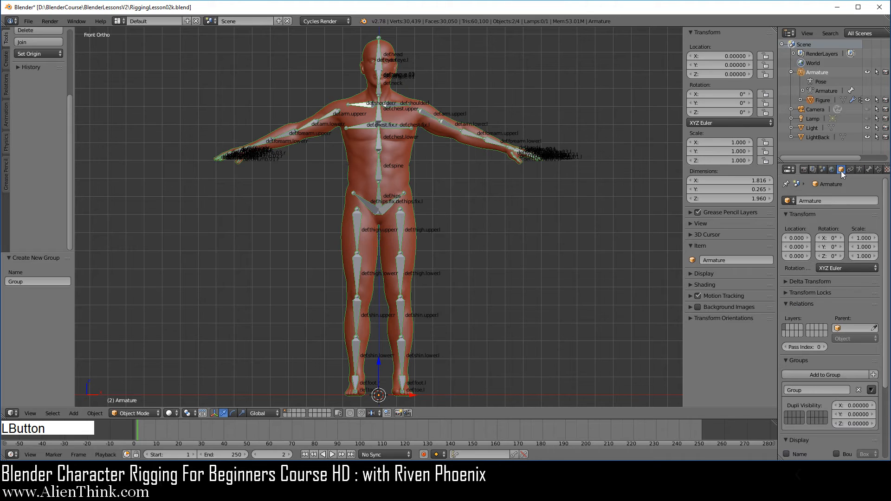
# Step: Save the rig file with the new group in it
pyautogui.scroll(-3, 814, 271)
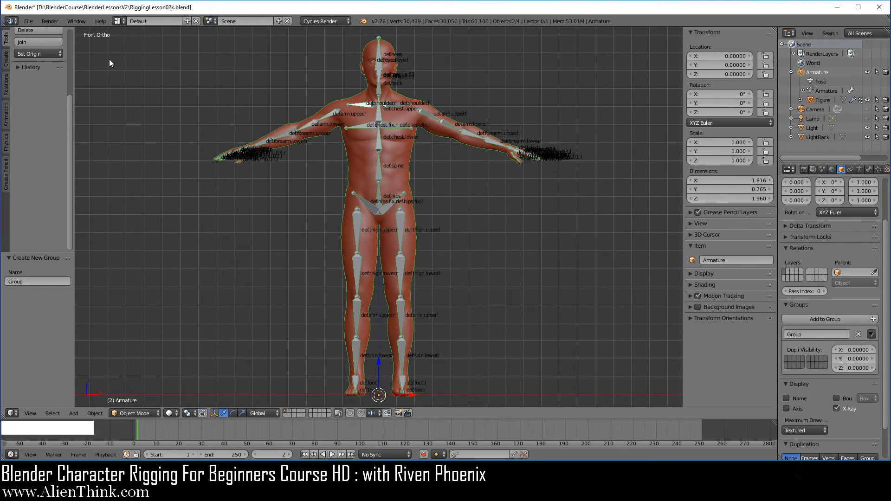
pyautogui.click(28, 21)
pyautogui.click(60, 89)
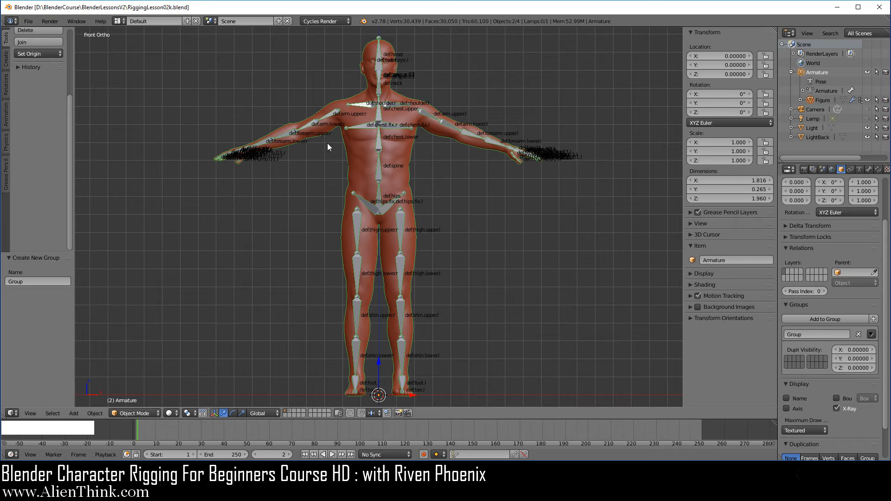
# Step: Start a new file from the start-up scene, delete all of its objects, and show the empty scene in front orthographic view
pyautogui.click(29, 21)
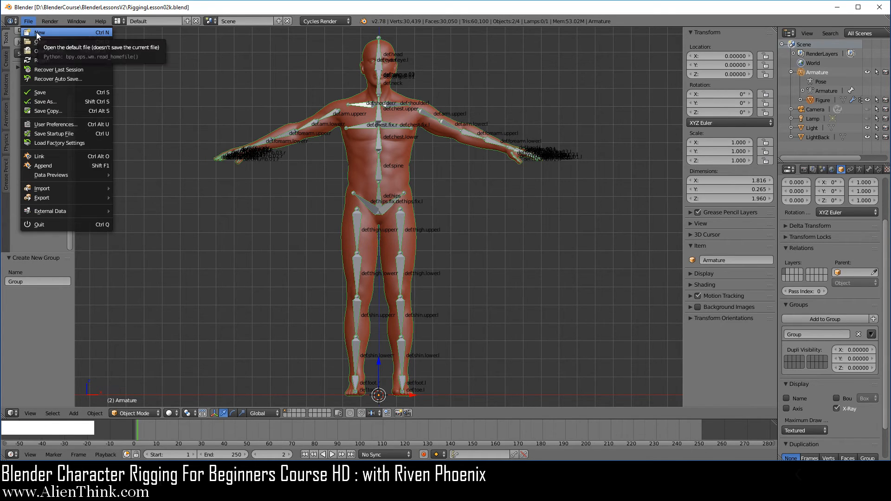
pyautogui.click(37, 32)
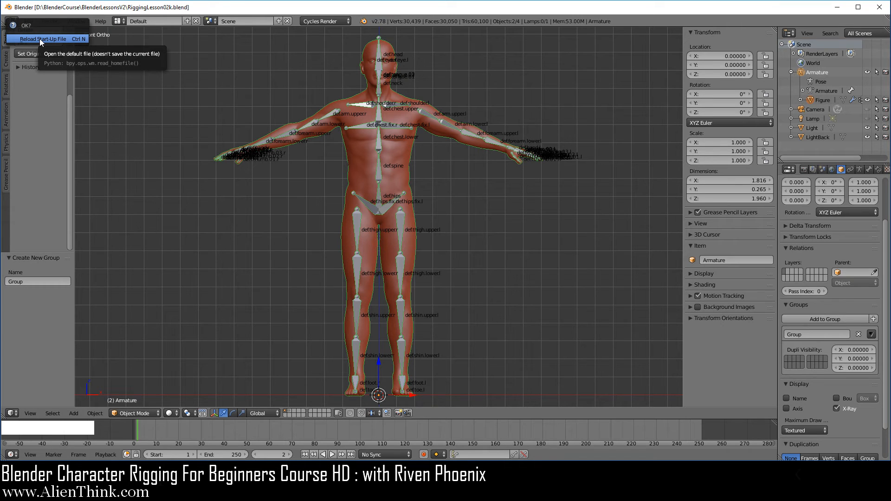
pyautogui.click(40, 38)
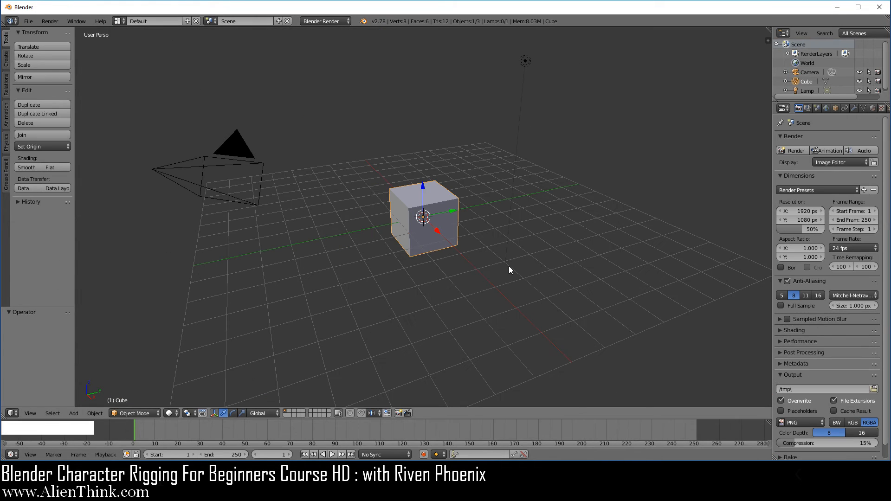
pyautogui.press('a')
pyautogui.press('a')
pyautogui.press('x')
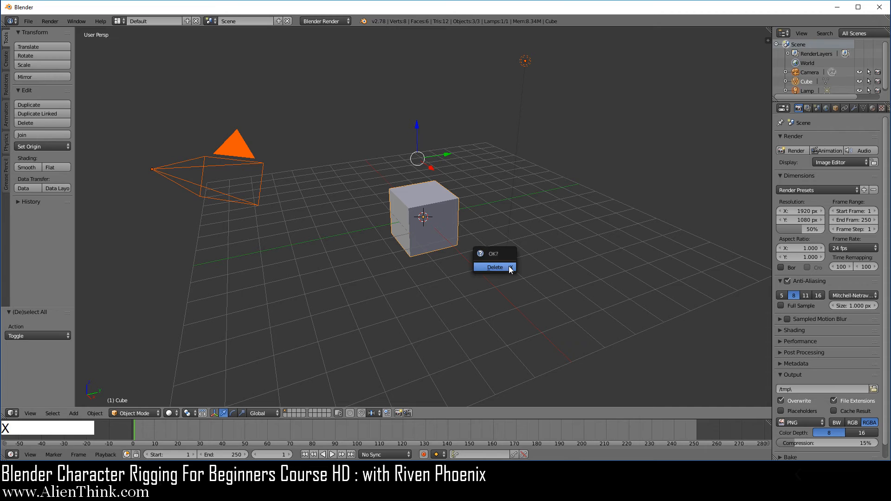
pyautogui.click(509, 267)
pyautogui.press('KP_1')
pyautogui.press('KP_5')
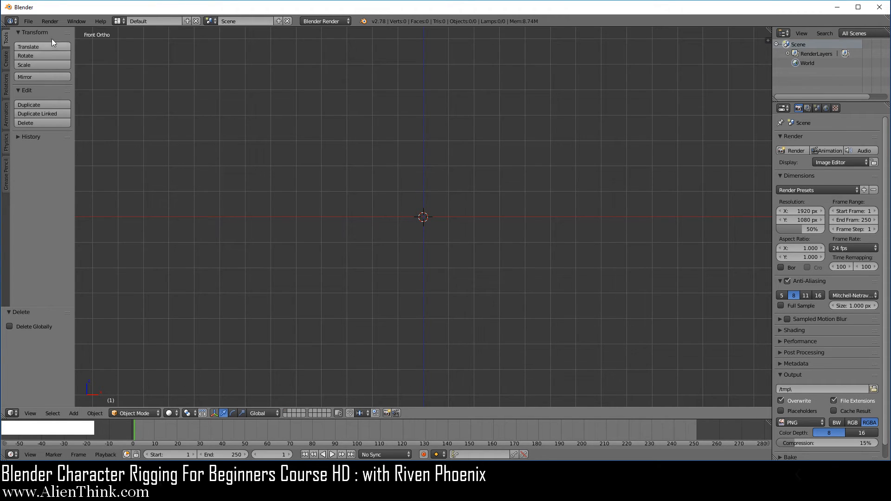
# Step: Save the empty scene as RiggingLesson03a.blend in the BlenderLessonsV2 folder, overwriting the existing file
pyautogui.click(26, 20)
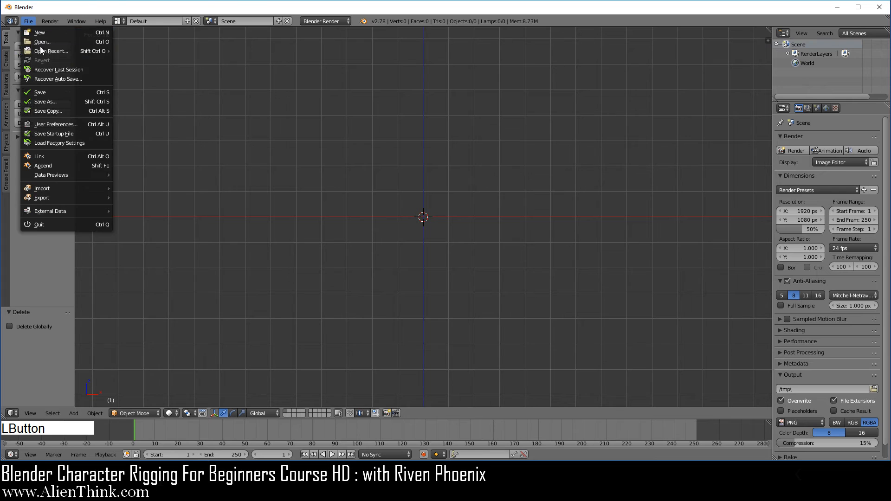
pyautogui.click(63, 102)
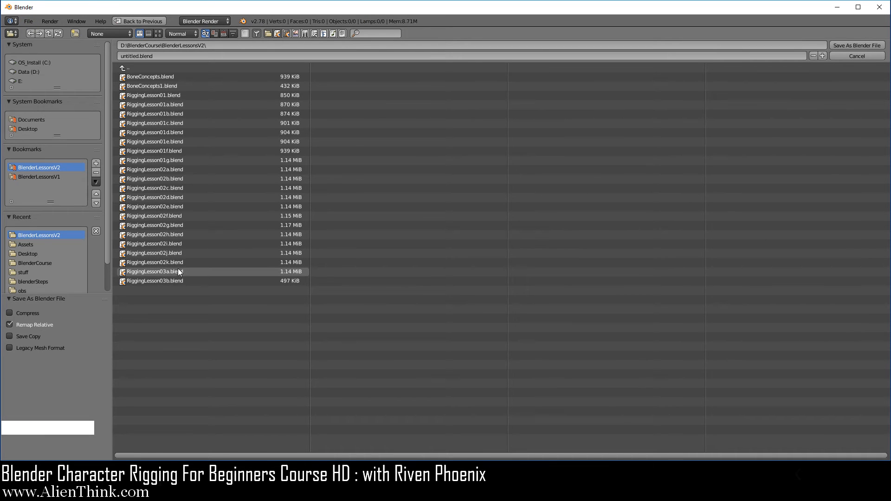
pyautogui.click(171, 272)
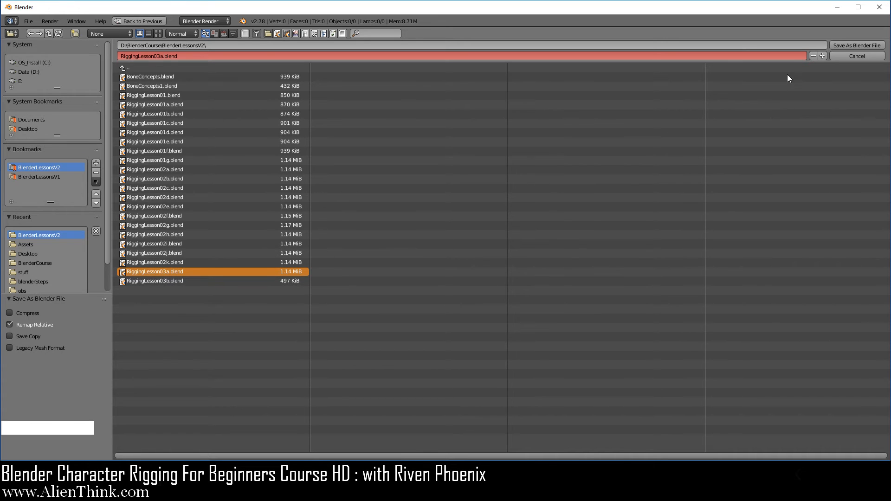
pyautogui.click(844, 44)
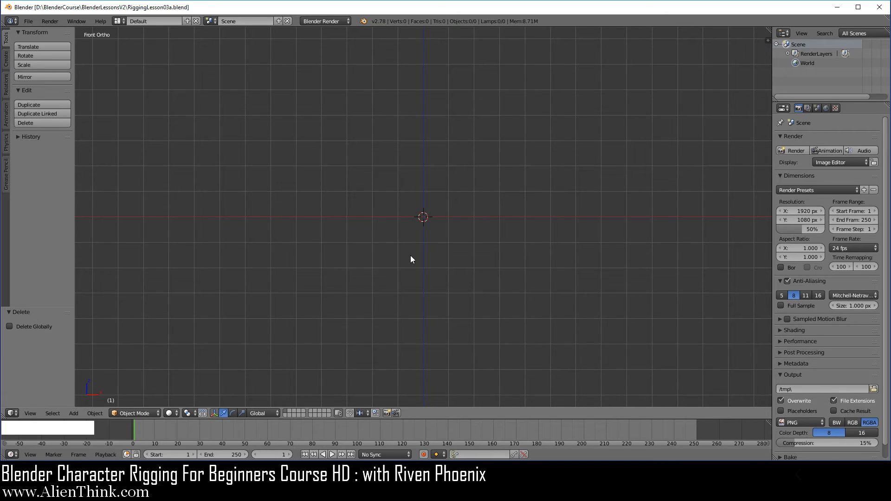
# Step: Link the group named Group from RiggingLesson02k.blend into the scene
pyautogui.click(29, 23)
pyautogui.click(84, 155)
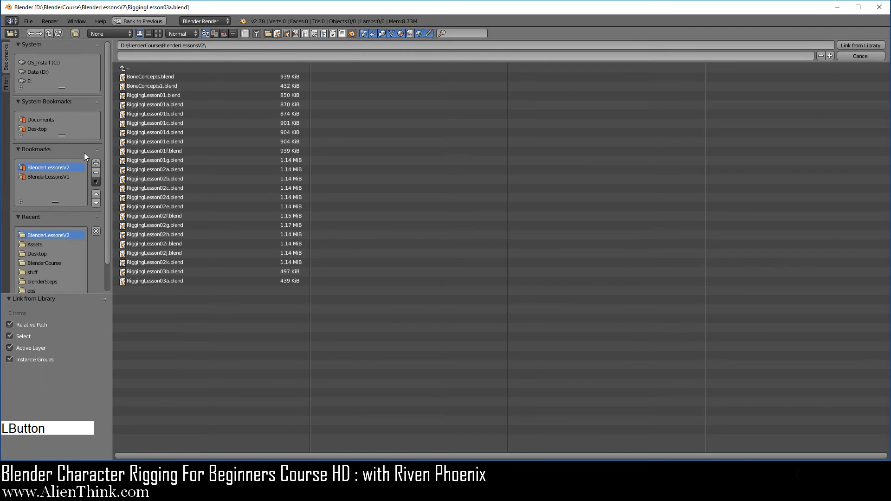
pyautogui.doubleClick(169, 263)
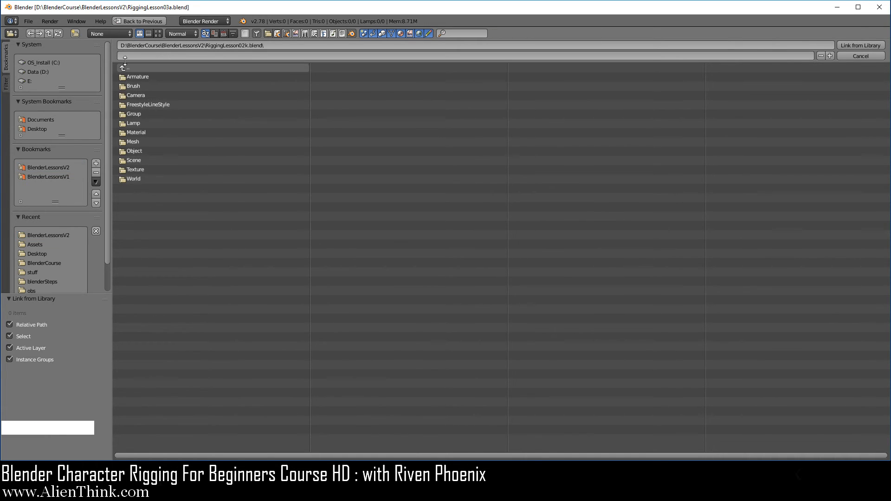
pyautogui.doubleClick(135, 115)
pyautogui.click(139, 77)
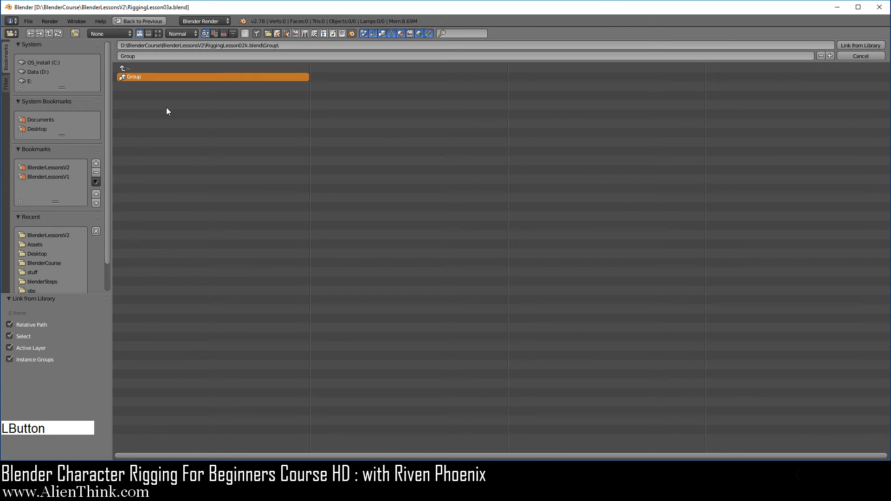
pyautogui.click(861, 45)
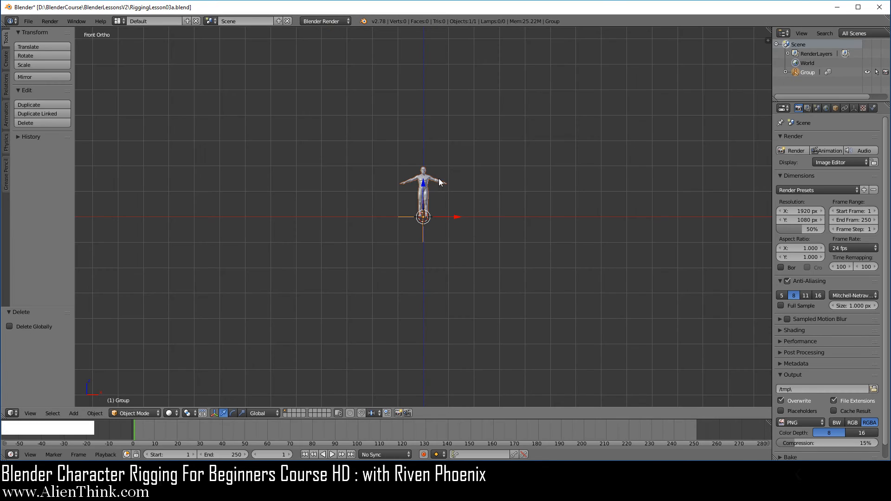
pyautogui.scroll(9, 446, 195)
pyautogui.keyDown('shift'); pyautogui.moveTo(456, 117); pyautogui.dragTo(435, 230, button='middle'); pyautogui.keyUp('shift')
pyautogui.scroll(2, 410, 189)
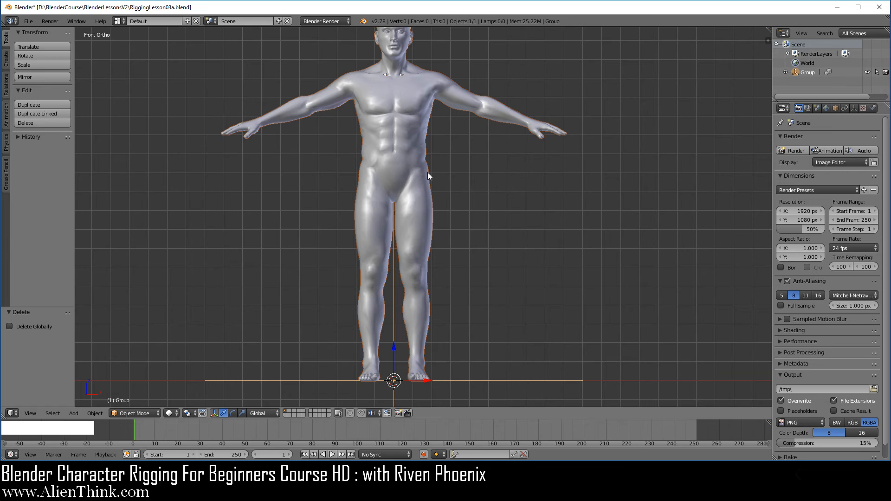
# Step: Make a proxy of the Armature object from the linked group
pyautogui.rightClick(415, 139)
pyautogui.rightClick(416, 210)
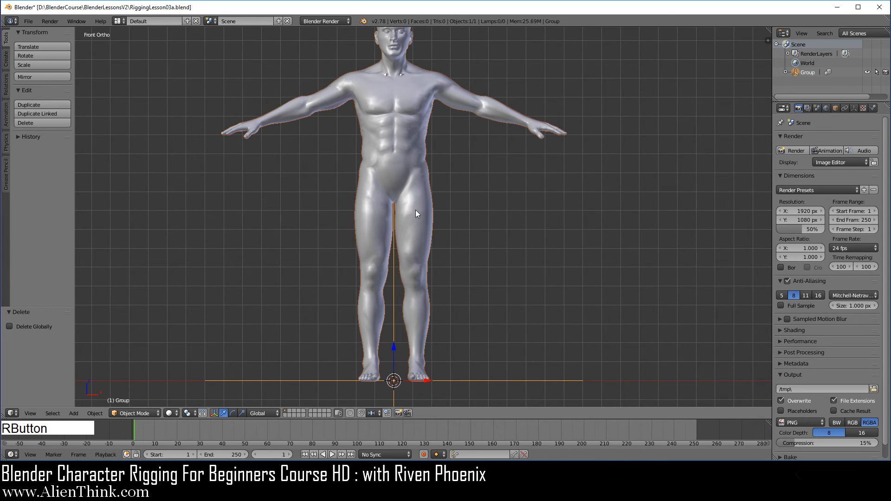
pyautogui.click(784, 72)
pyautogui.click(100, 413)
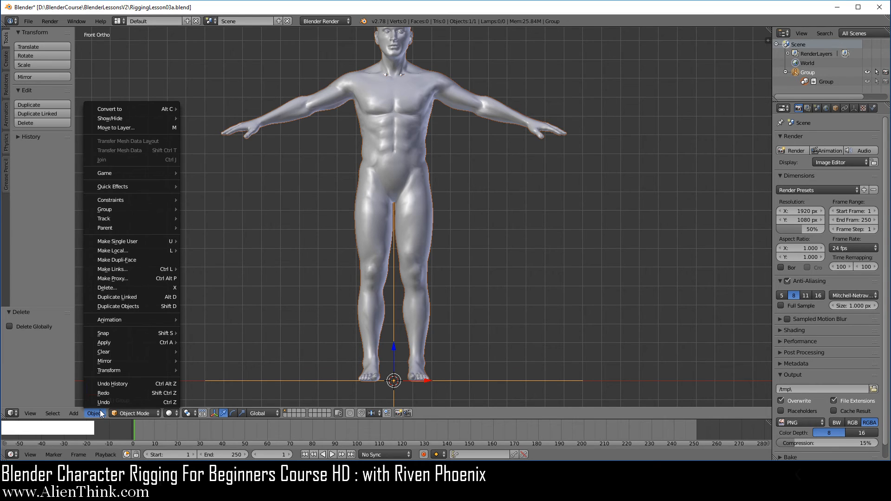
pyautogui.click(141, 277)
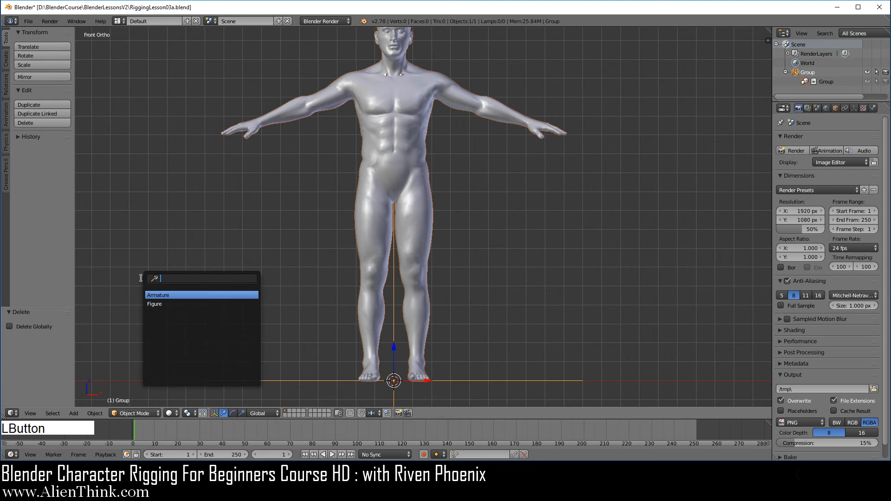
pyautogui.click(169, 295)
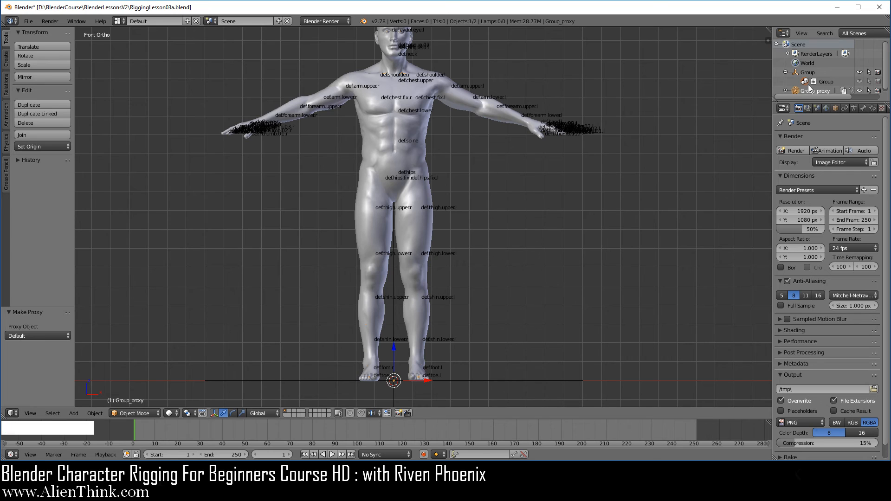
# Step: Enable X-Ray display for the Group_proxy armature in its object properties
pyautogui.click(785, 91)
pyautogui.scroll(-2, 815, 67)
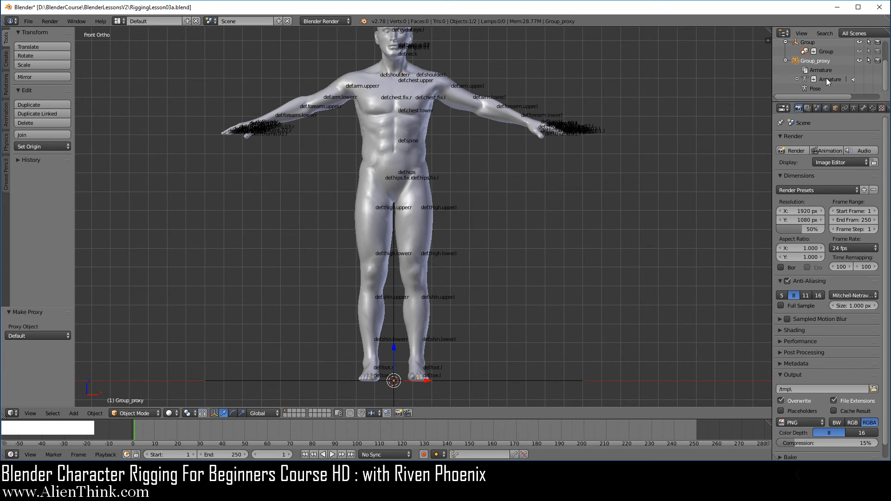
pyautogui.click(826, 78)
pyautogui.click(835, 108)
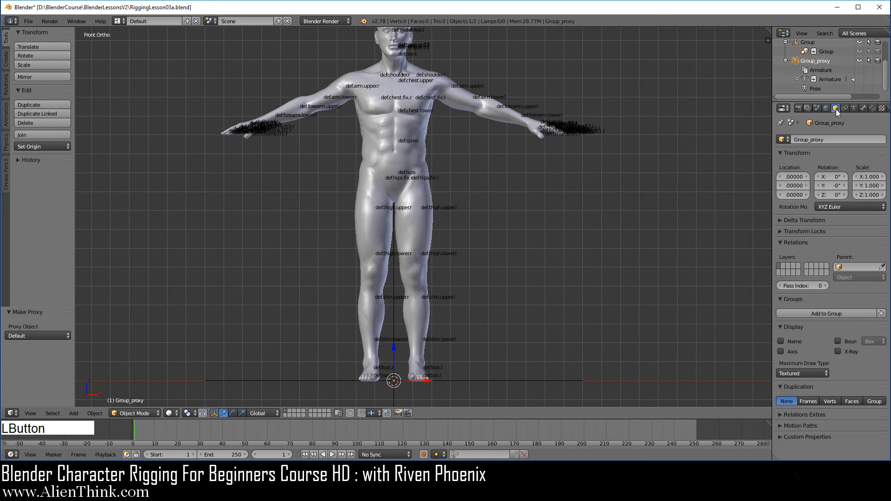
pyautogui.click(850, 352)
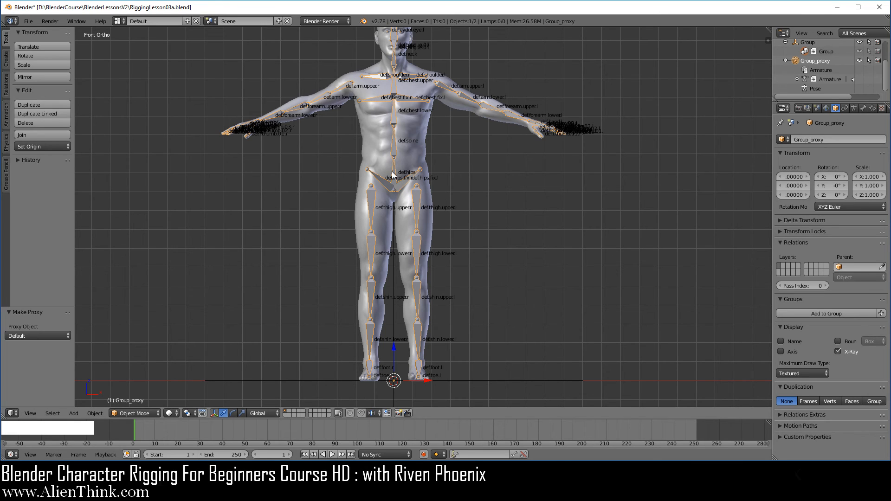
# Step: Switch the proxy armature to Pose Mode and try rotating the def.thigh.upper.l bone on its own
pyautogui.click(132, 413)
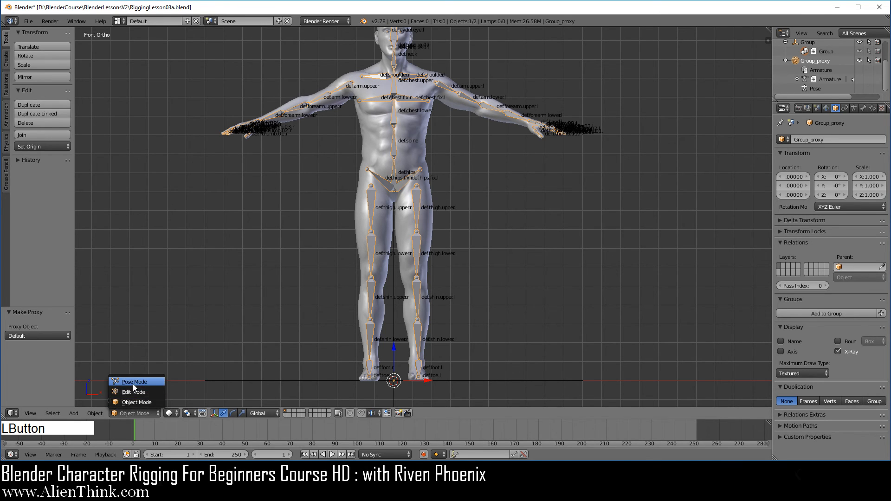
pyautogui.click(132, 383)
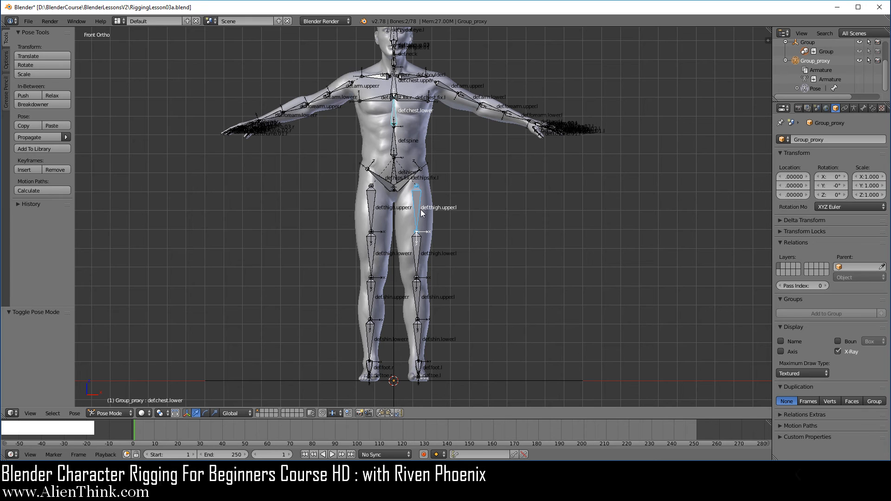
pyautogui.press('r')
pyautogui.rightClick(488, 259)
pyautogui.press('a')
pyautogui.rightClick(420, 206)
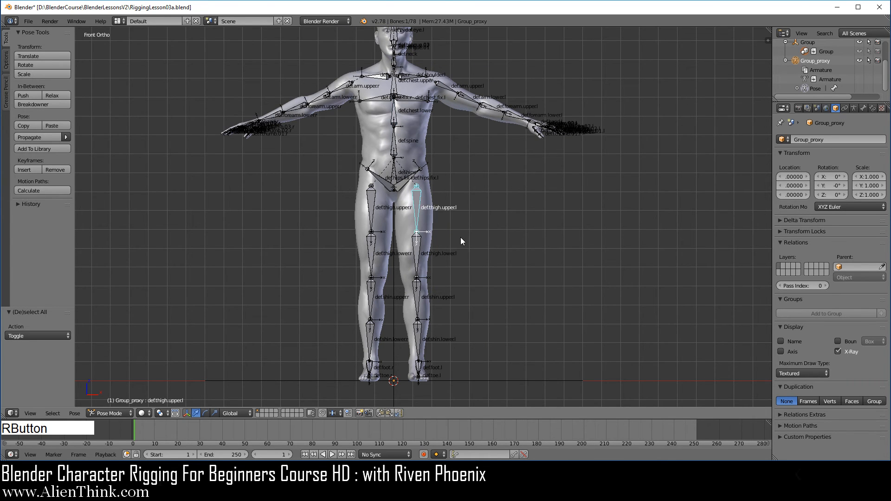
pyautogui.press('r')
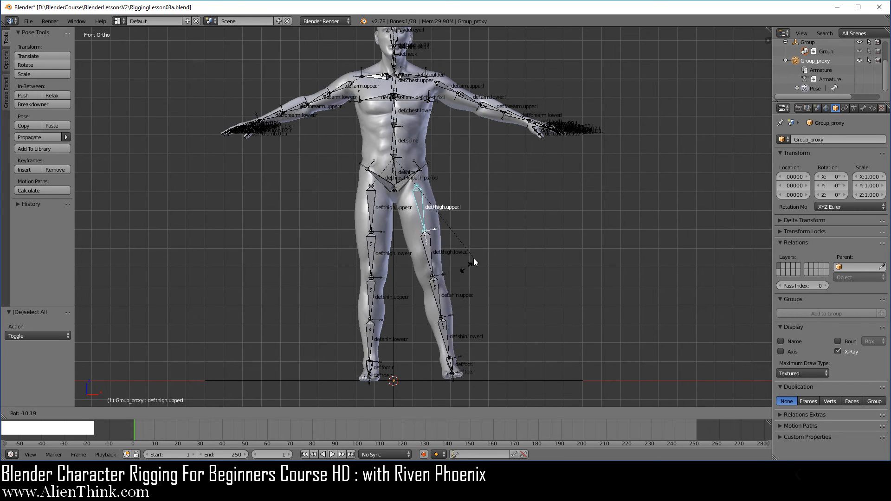
pyautogui.rightClick(466, 263)
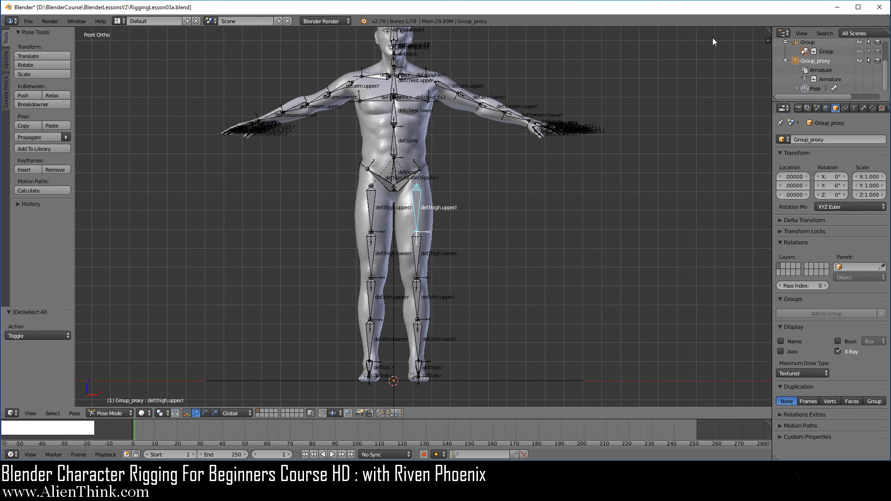
# Step: Unlock the X, Y and Z location of the proxy's left upper thigh bone and try moving it
pyautogui.click(767, 39)
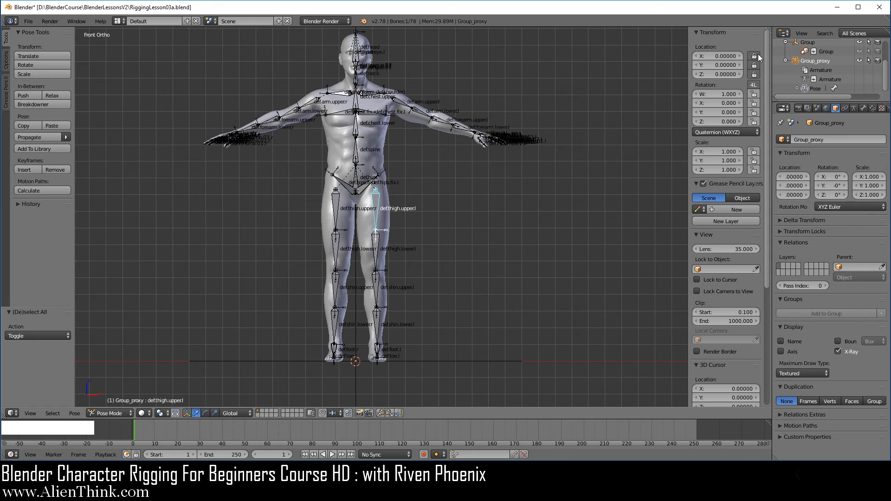
pyautogui.moveTo(756, 54); pyautogui.dragTo(755, 74)
pyautogui.press('g')
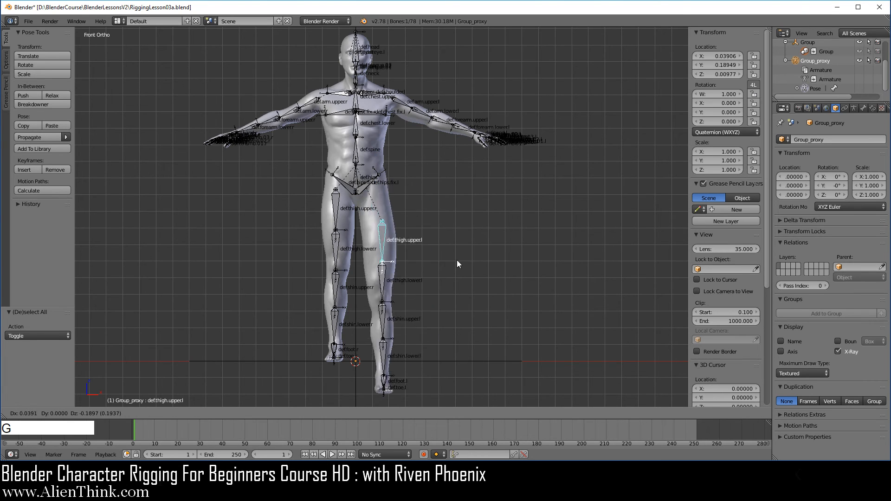
pyautogui.rightClick(407, 265)
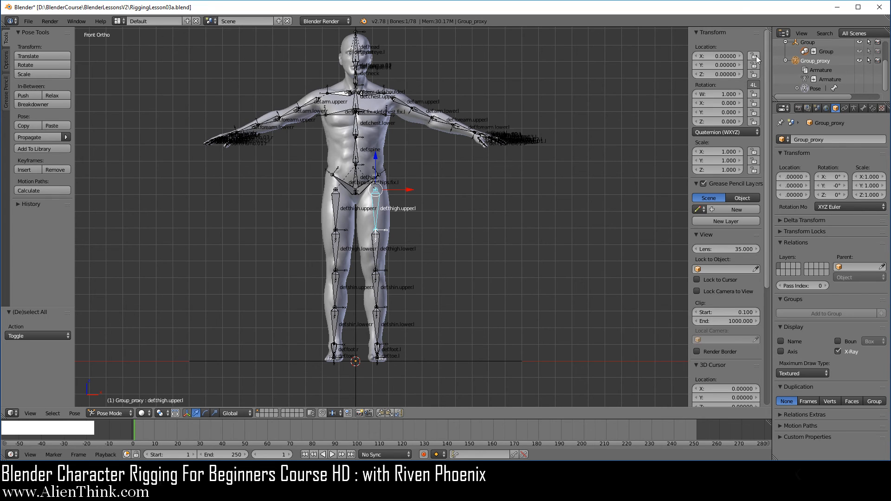
# Step: Lock the X, Y and Z location of the proxy's left upper thigh bone again and save RiggingLesson03a.blend
pyautogui.moveTo(755, 56); pyautogui.dragTo(753, 79)
pyautogui.click(26, 22)
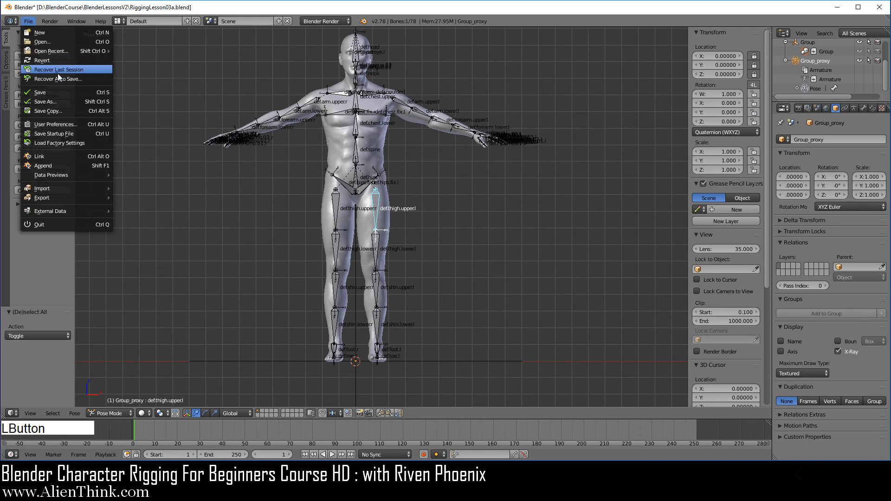
pyautogui.click(56, 93)
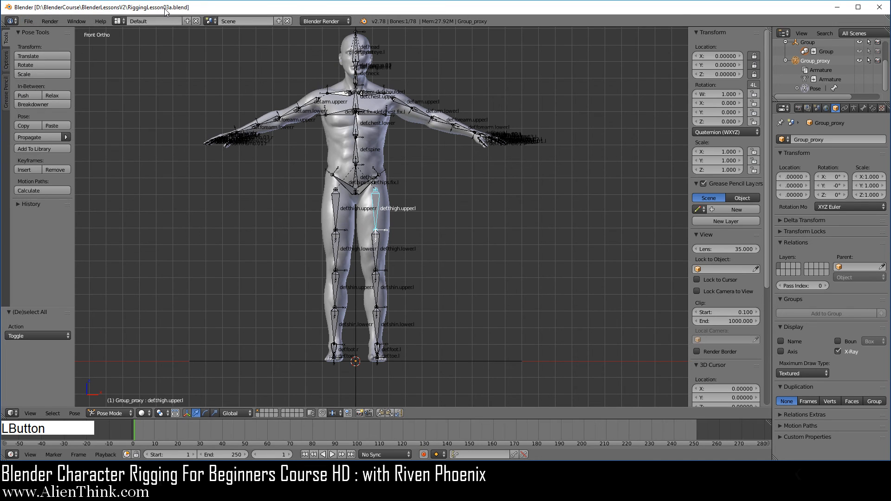
# Step: Reopen the recently used file RiggingLesson02k.blend
pyautogui.click(27, 22)
pyautogui.moveTo(51, 50)
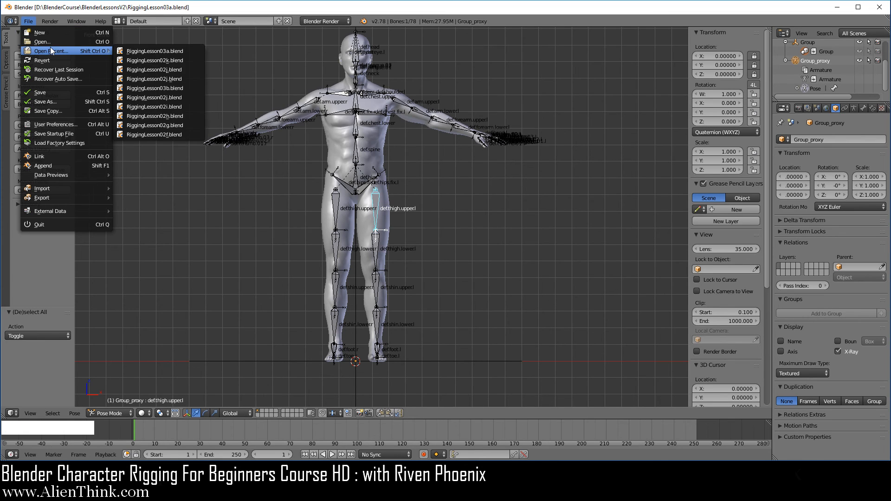
pyautogui.click(155, 60)
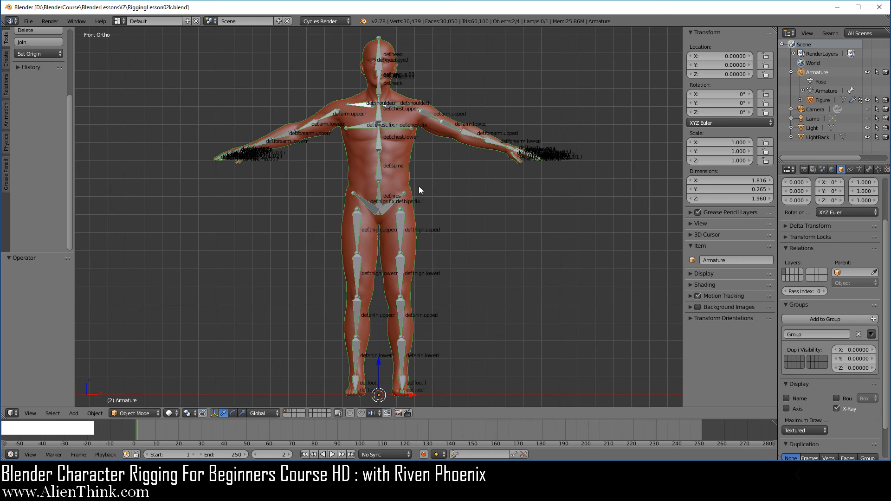
# Step: Protect the armature's visible bone layer from changes through the proxy
pyautogui.click(820, 72)
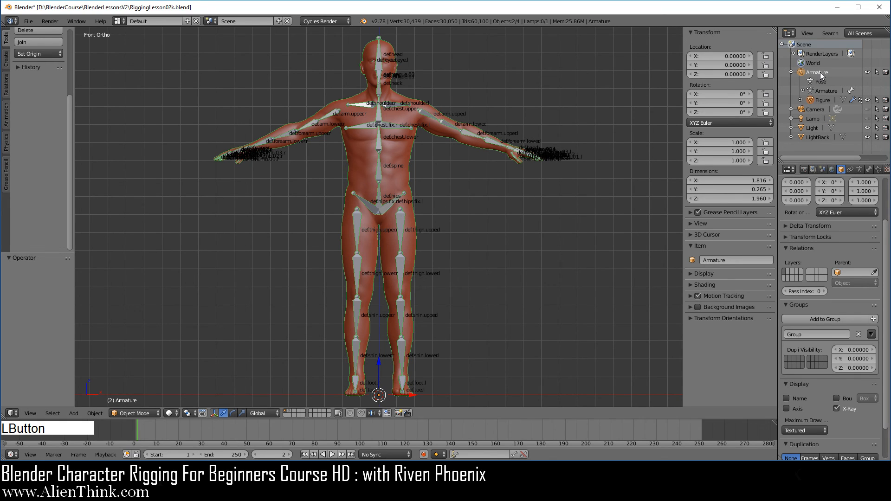
pyautogui.click(860, 169)
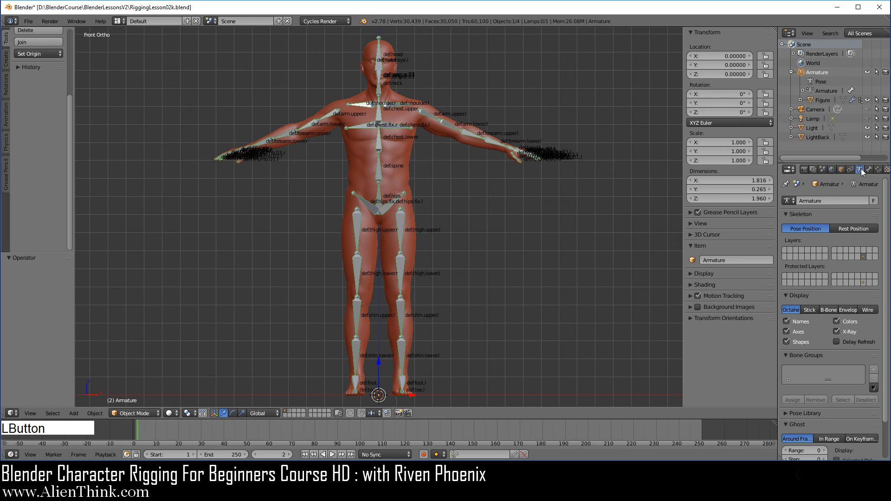
pyautogui.click(863, 282)
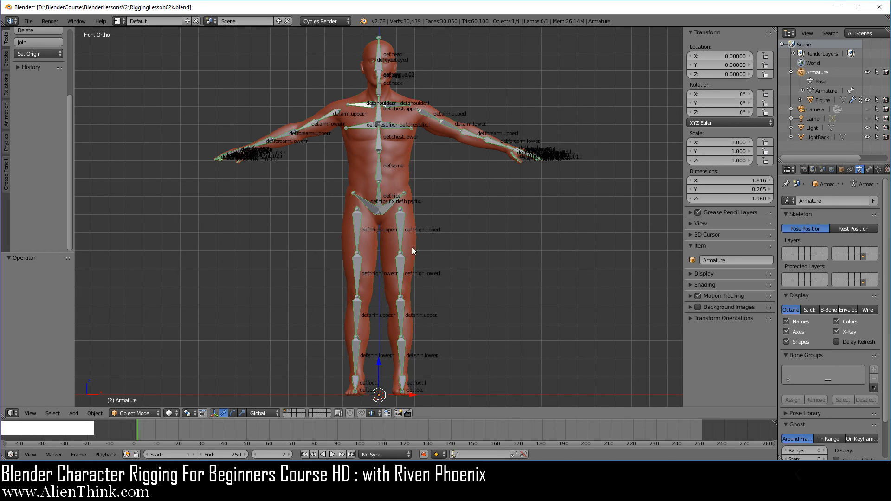
# Step: Put the armature in Pose Mode with only the left upper thigh bone selected, and save RiggingLesson02k.blend
pyautogui.rightClick(399, 220)
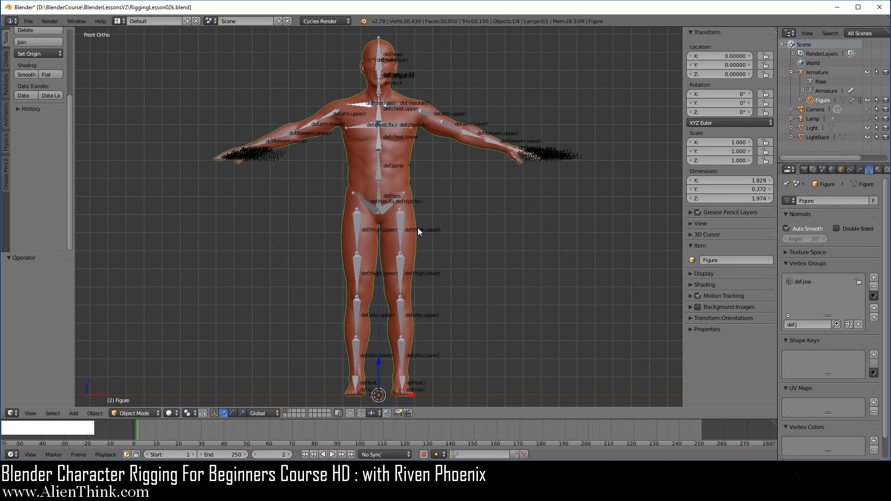
pyautogui.rightClick(399, 221)
pyautogui.click(141, 413)
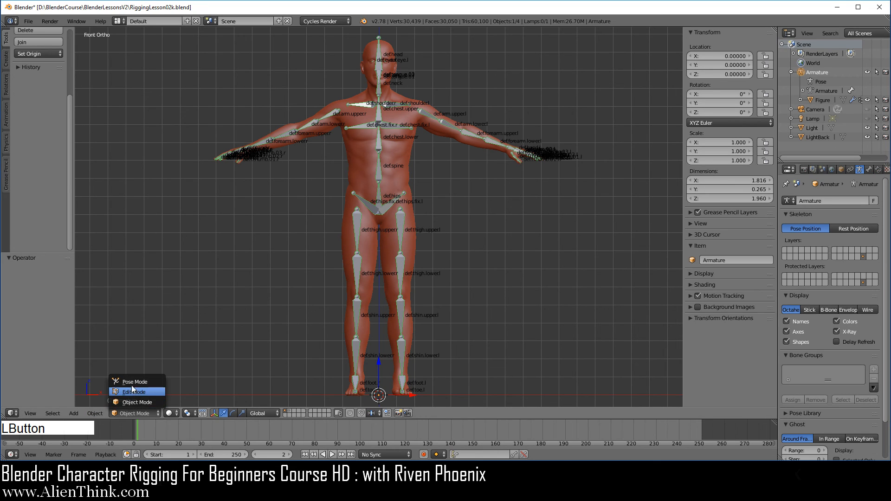
pyautogui.click(132, 384)
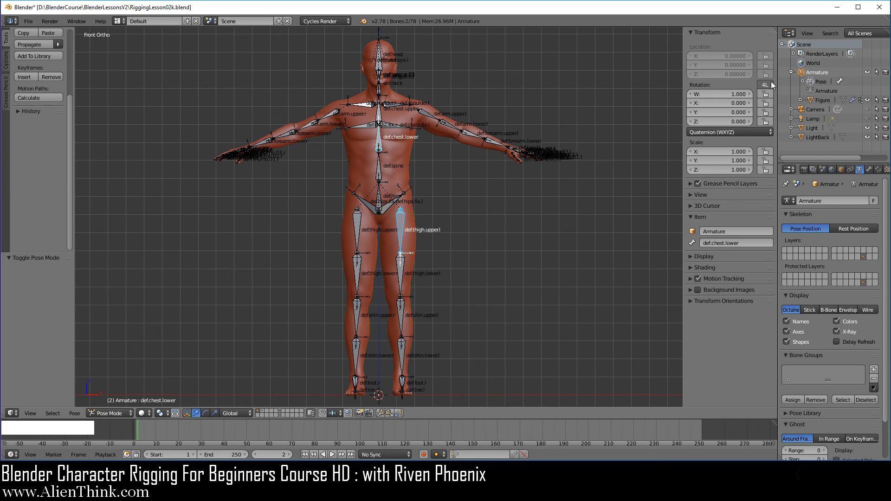
pyautogui.rightClick(406, 227)
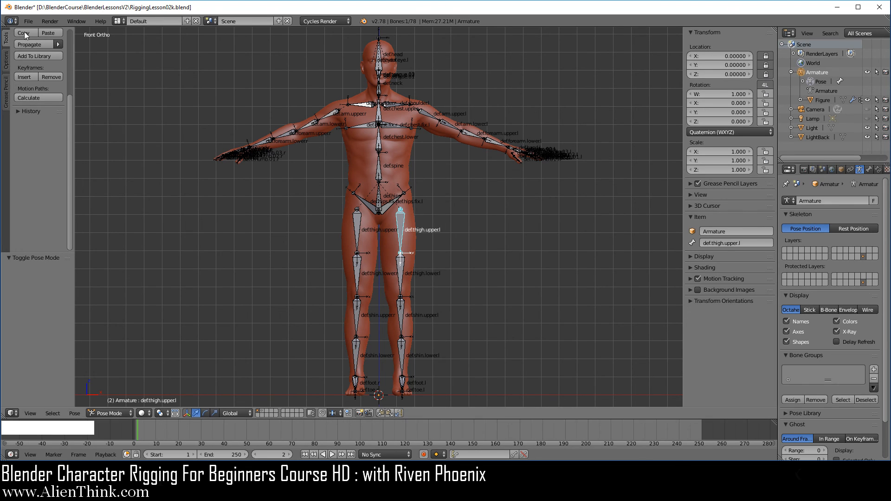
pyautogui.click(28, 21)
pyautogui.click(53, 91)
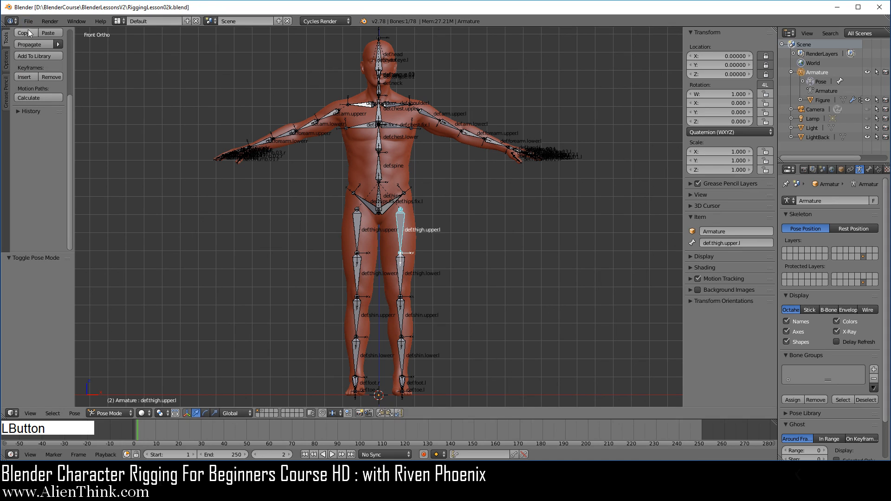
# Step: Reopen the recently used RiggingLesson03a.blend and inspect the proxy's armature settings and the left upper thigh bone's constraints
pyautogui.click(28, 21)
pyautogui.moveTo(70, 51)
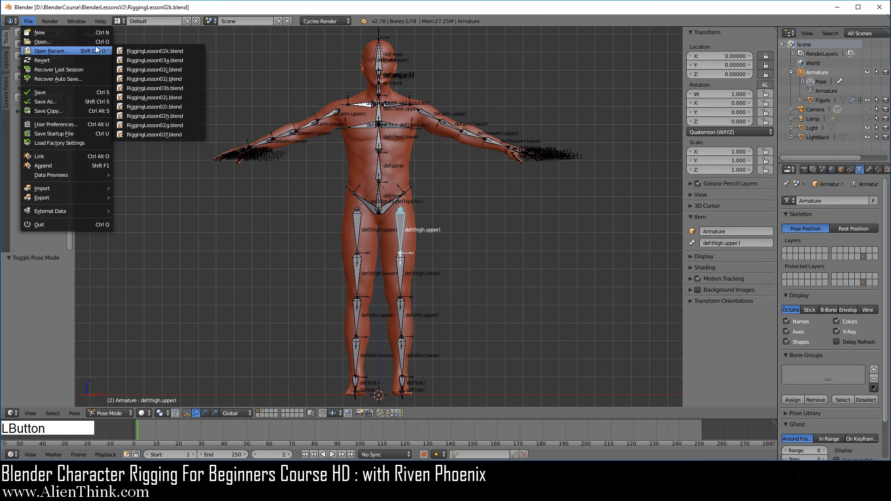
pyautogui.click(179, 59)
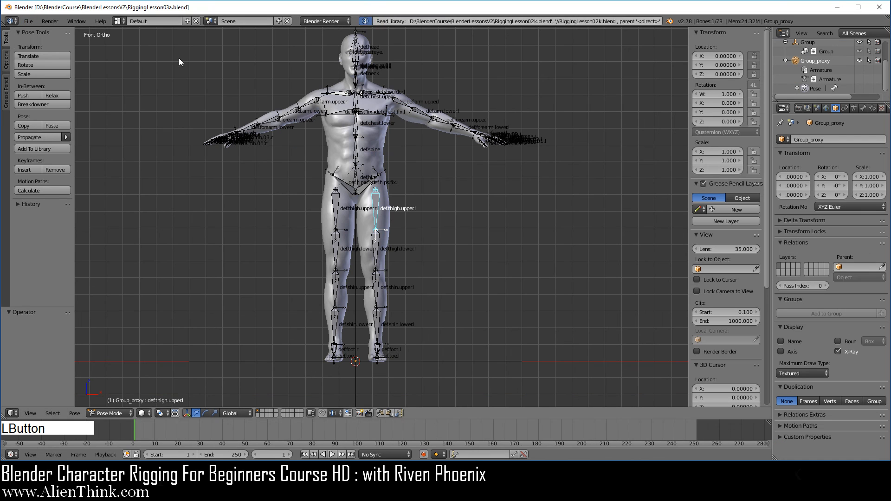
pyautogui.rightClick(380, 204)
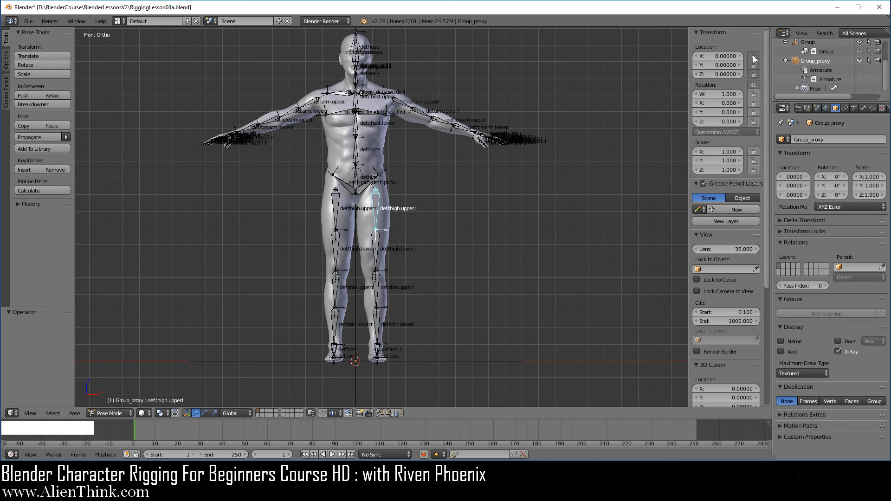
pyautogui.click(854, 108)
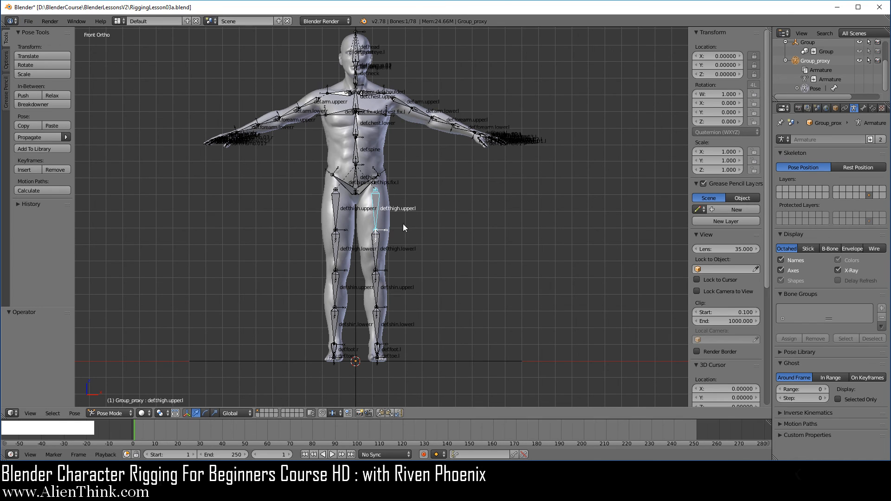
pyautogui.click(872, 108)
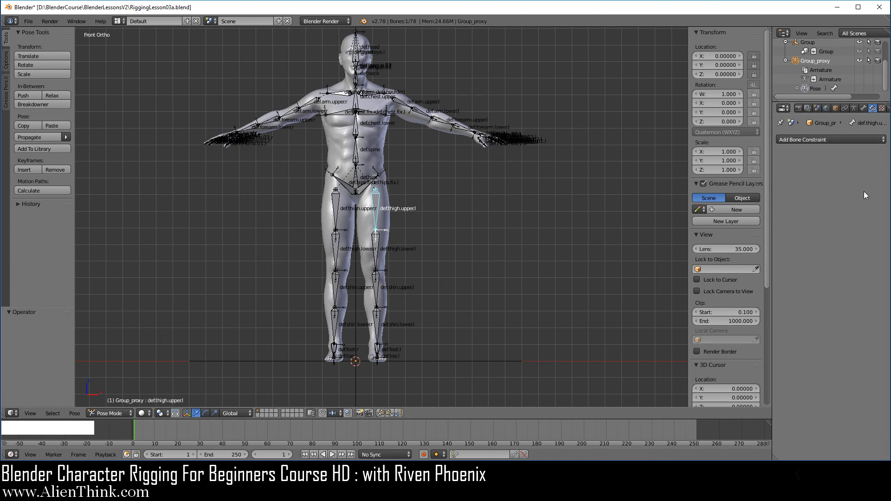
# Step: Return to the source rig by opening the recently used file RiggingLesson02k.blend
pyautogui.click(32, 21)
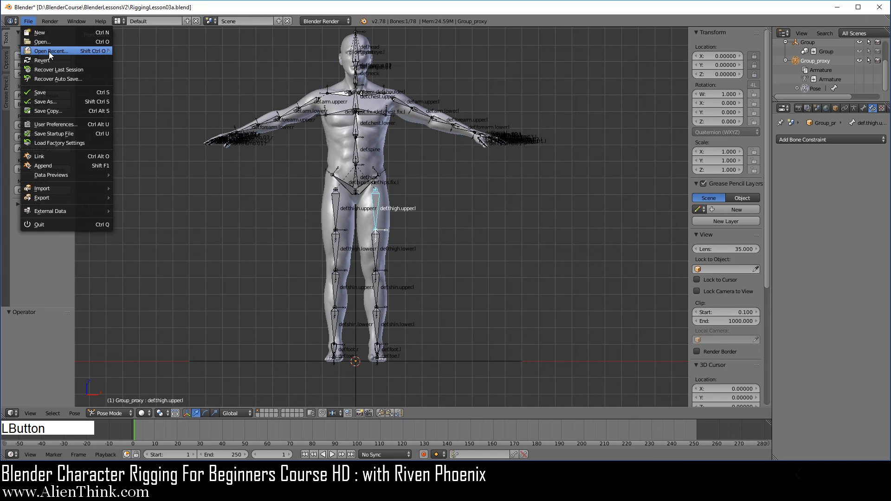
pyautogui.moveTo(49, 51)
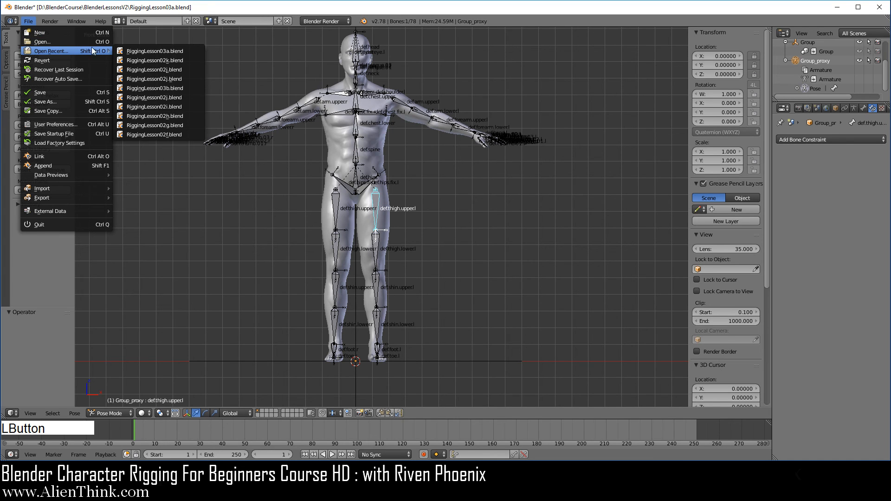
pyautogui.click(183, 59)
# Step: Unlock the X, Y and Z location of the source armature's left upper thigh bone, deselect all bones and save the file
pyautogui.rightClick(404, 225)
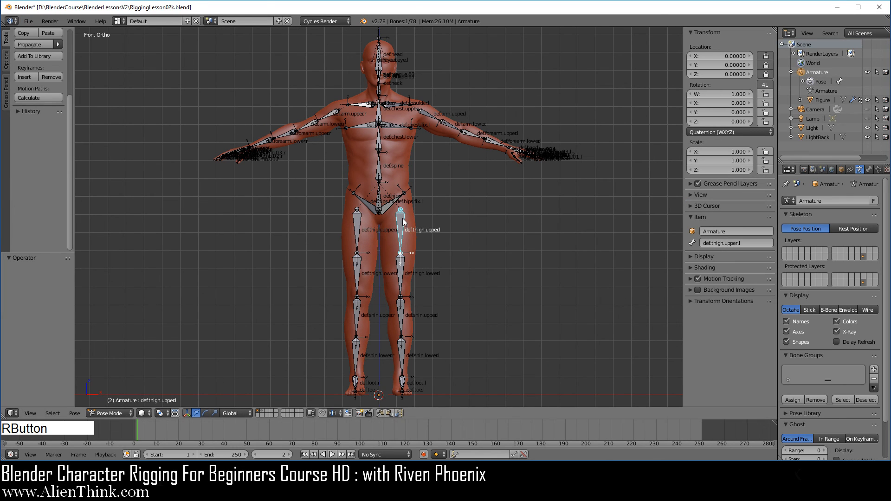
pyautogui.click(765, 56)
pyautogui.click(764, 74)
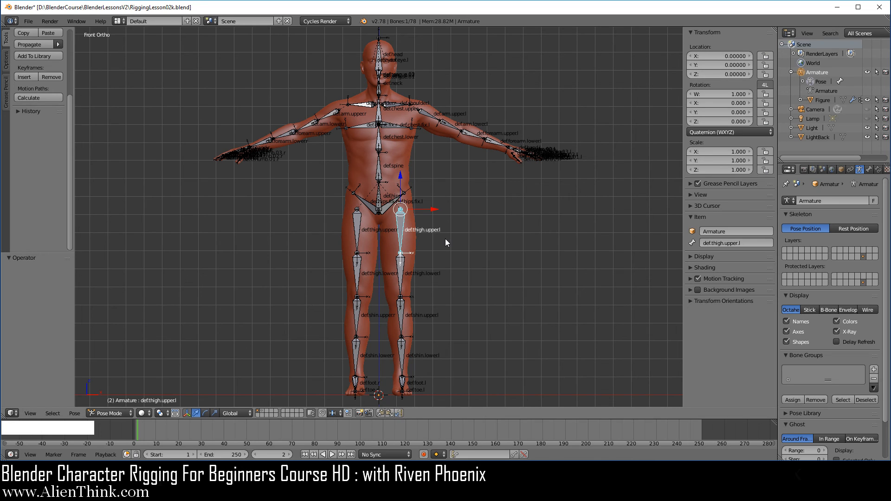
pyautogui.press('a')
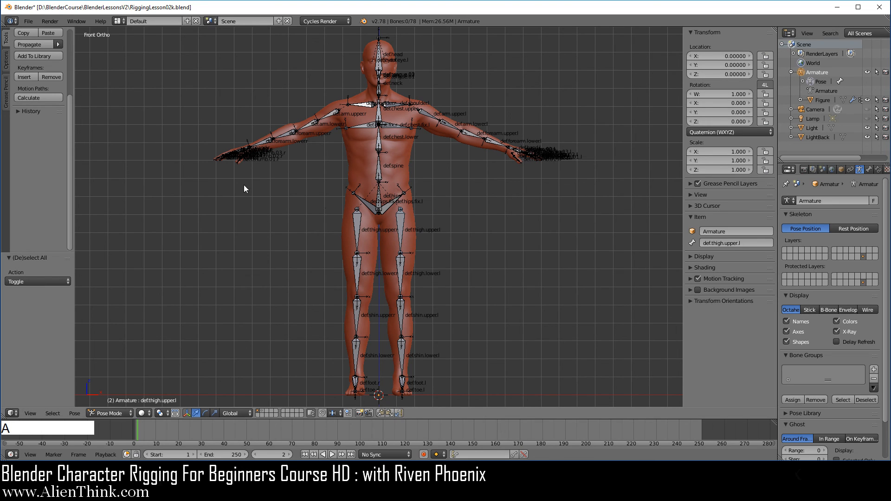
pyautogui.click(28, 21)
pyautogui.click(54, 92)
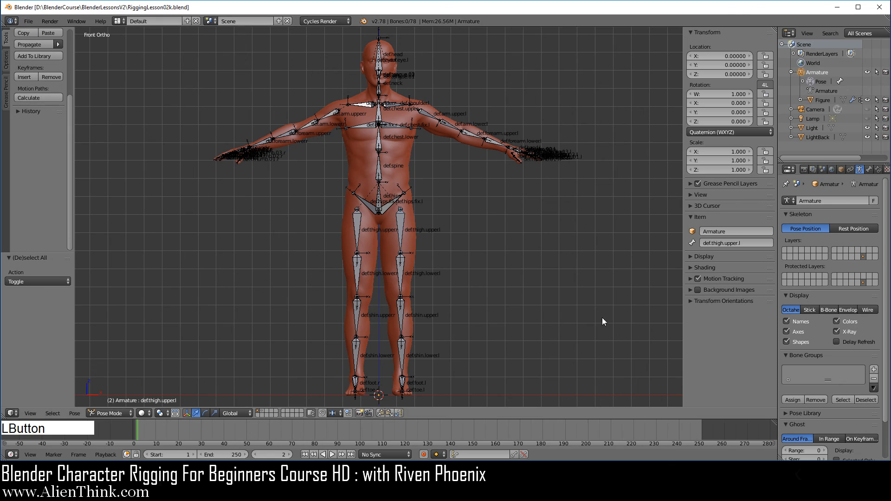
# Step: Remove the protection from the armature's visible bone layer and save RiggingLesson02k.blend
pyautogui.click(864, 281)
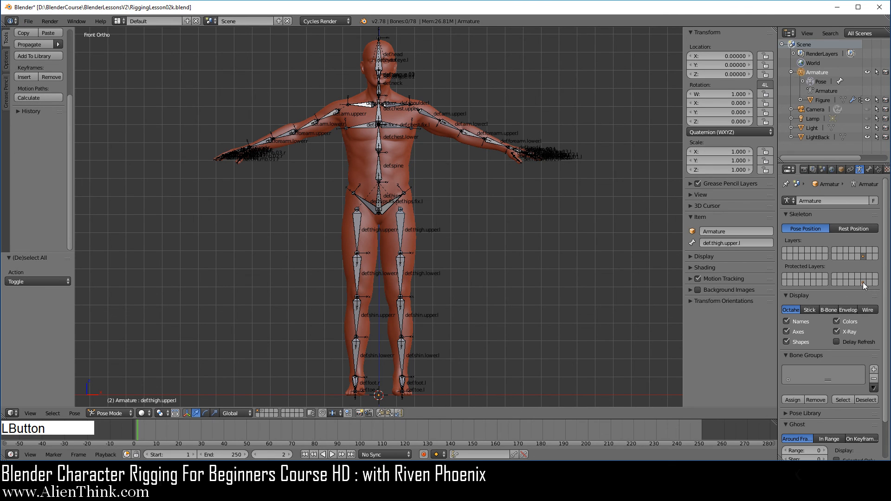
pyautogui.click(32, 22)
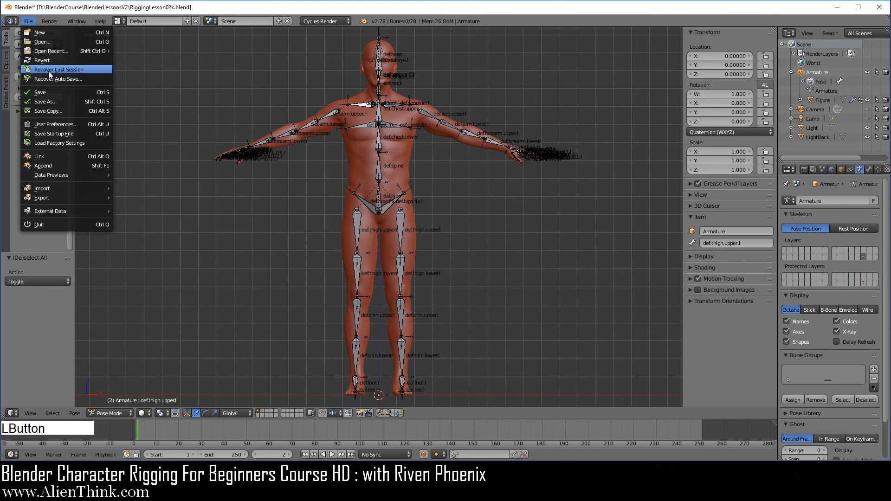
pyautogui.click(49, 93)
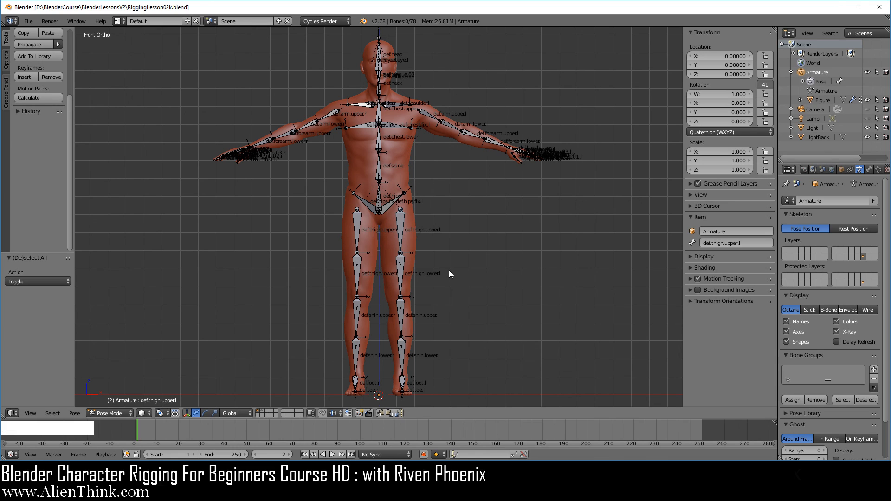